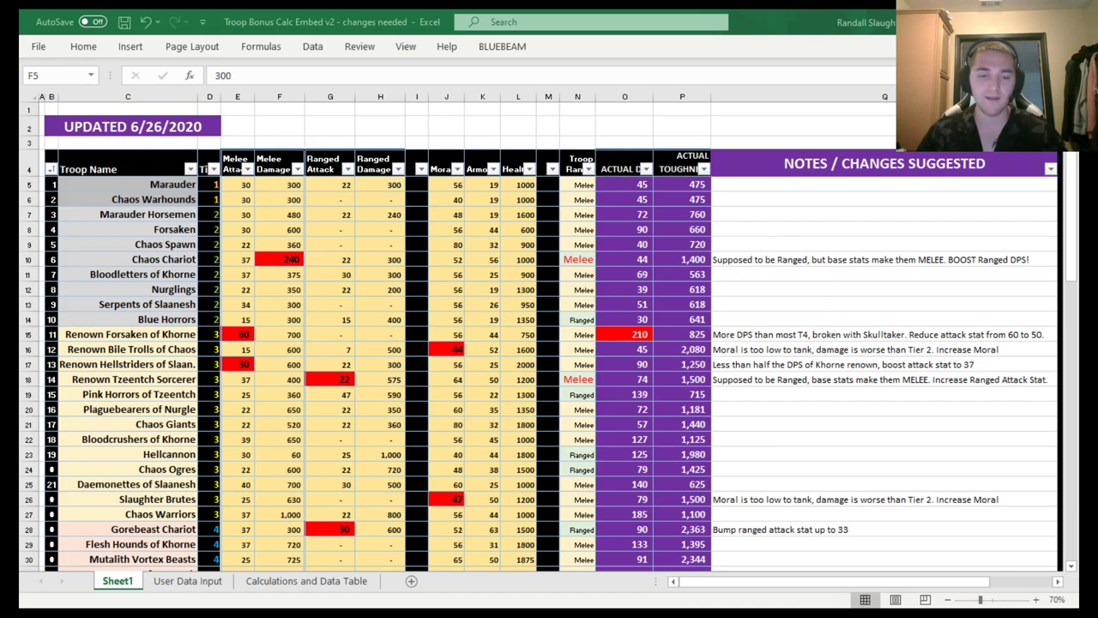
Review the lowest-tier troops, examining the Chaos Chariot's melee damage, troop range formula, toughness and suggested change note.
{"action": "key", "text": "alt+Tab"}
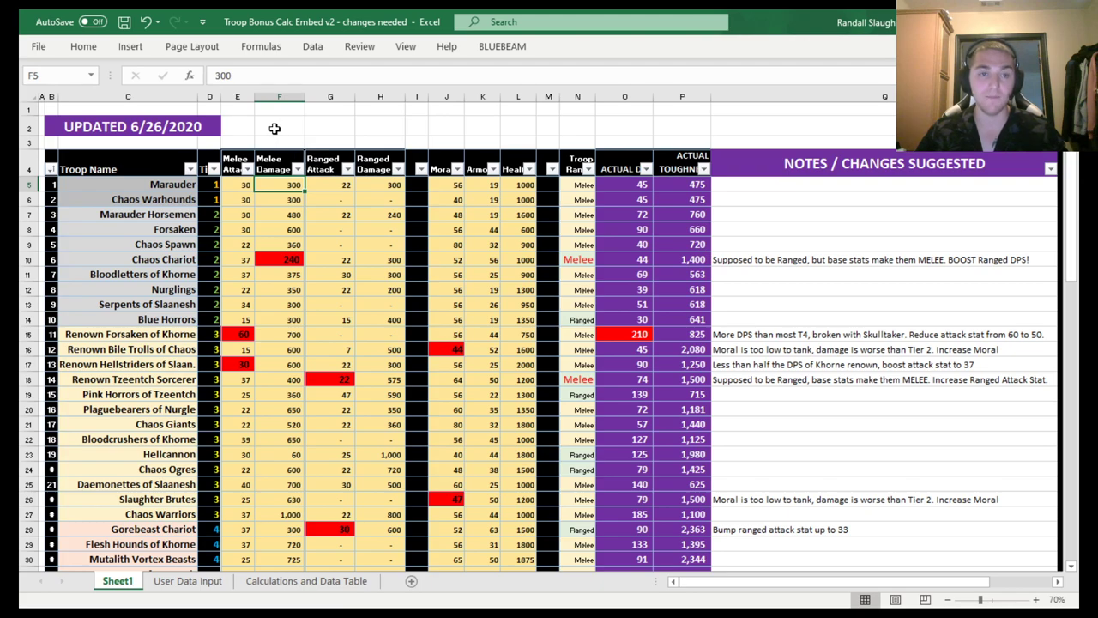
{"action": "left_click", "coordinate": [275, 128]}
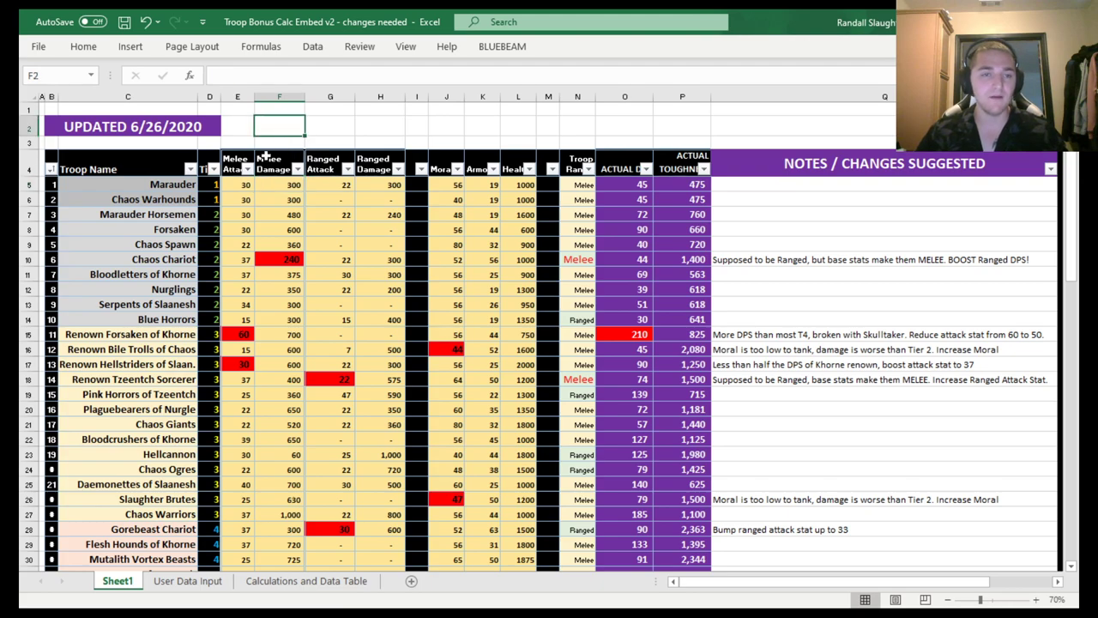
{"action": "left_click", "coordinate": [127, 198]}
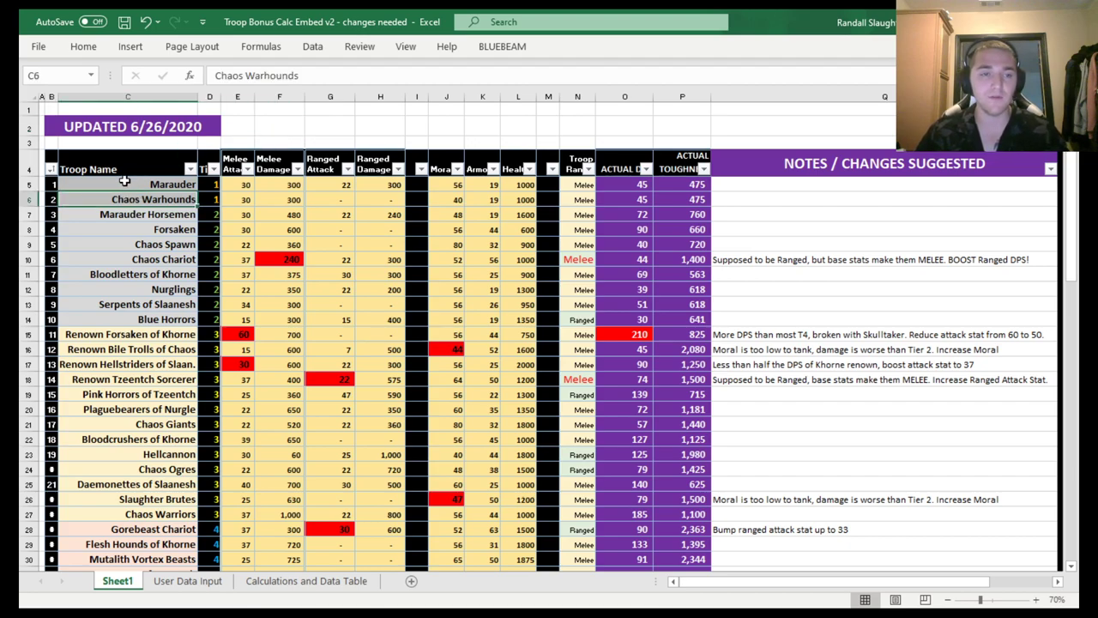
{"action": "left_click", "coordinate": [125, 183]}
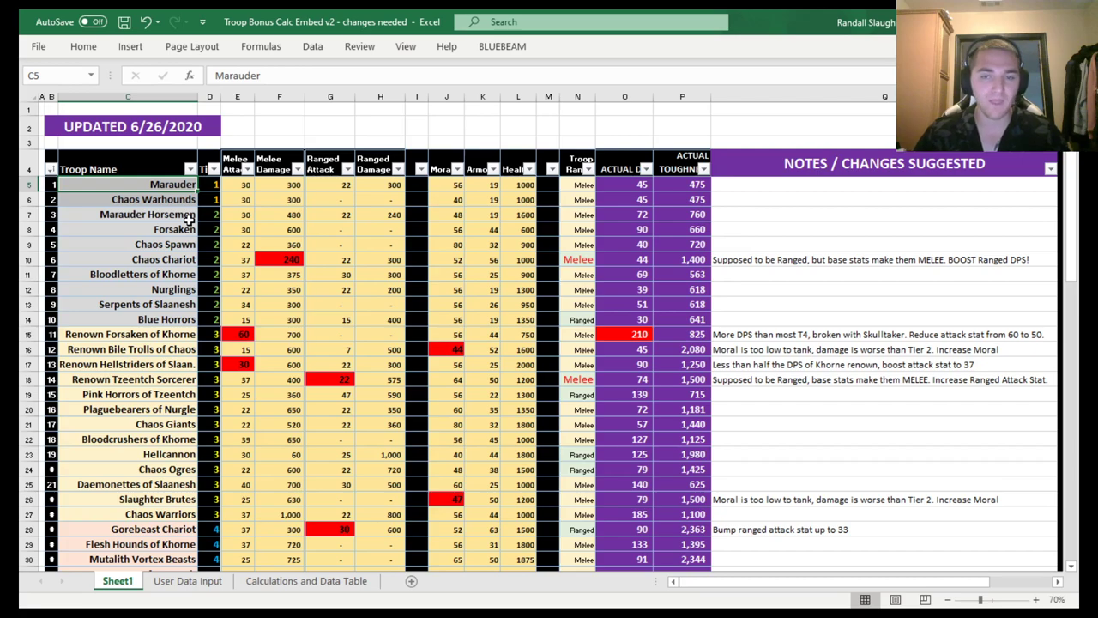
{"action": "left_click", "coordinate": [151, 260]}
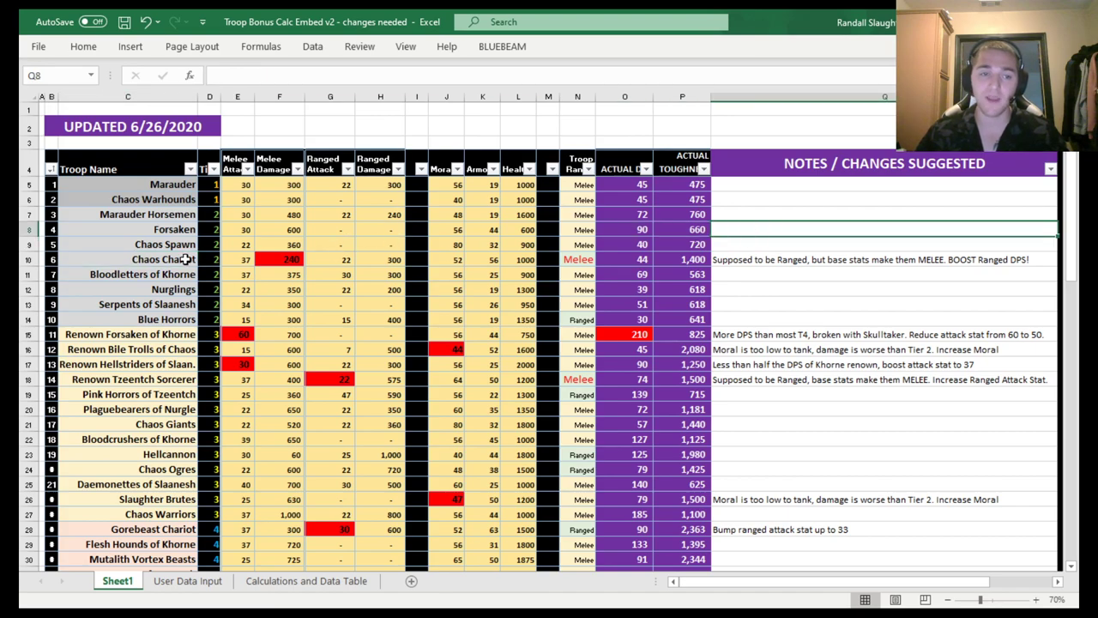
{"action": "left_click", "coordinate": [283, 259]}
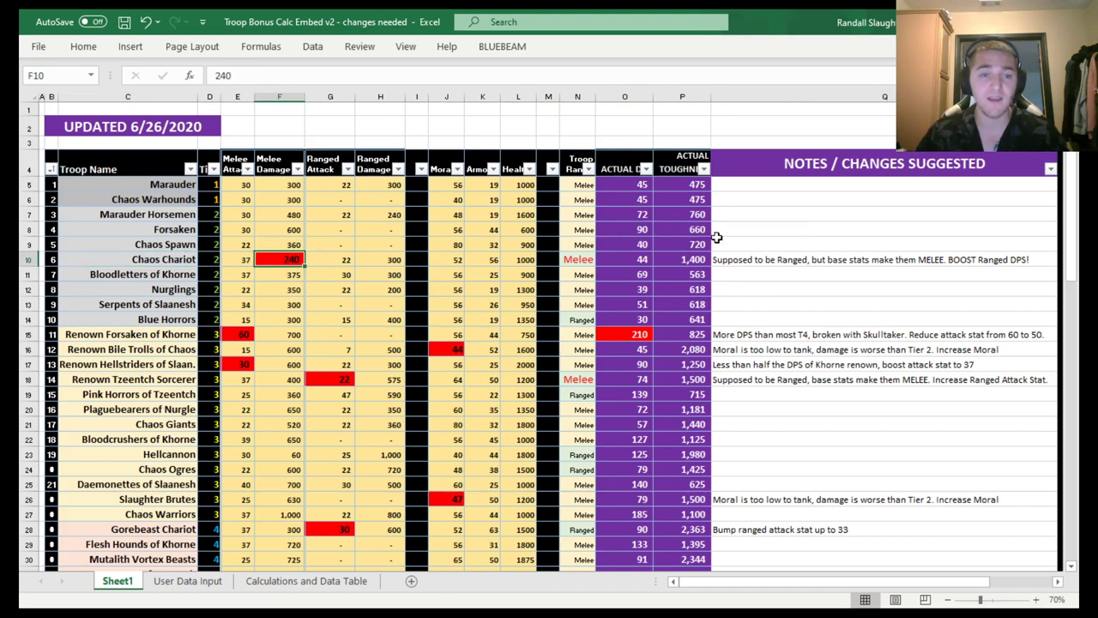
{"action": "left_click", "coordinate": [580, 261]}
{"action": "left_click", "coordinate": [745, 260]}
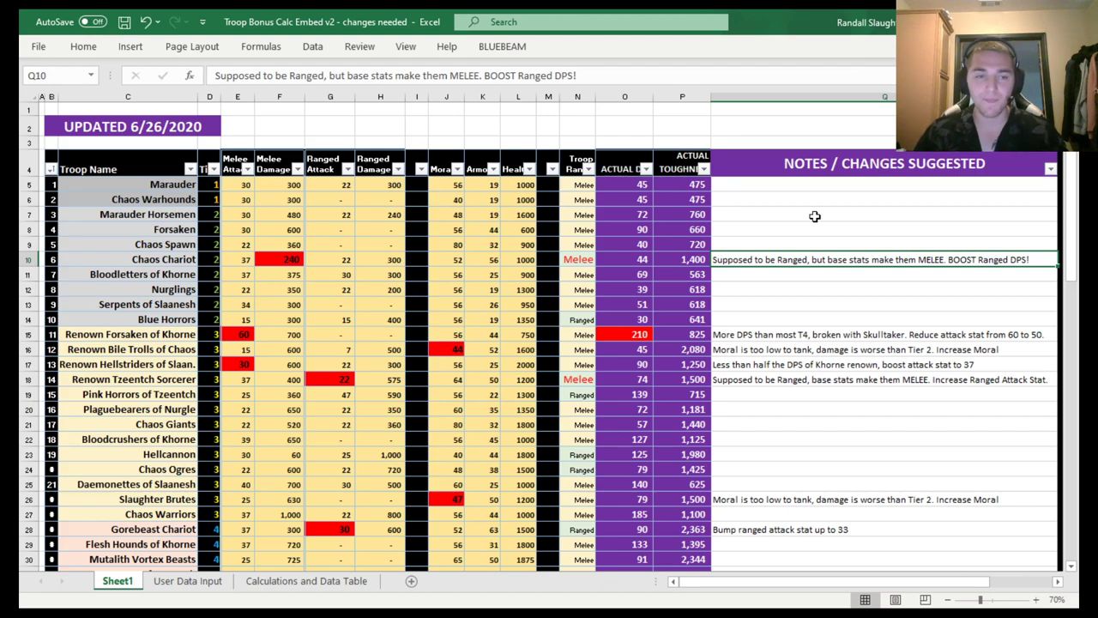
{"action": "left_click", "coordinate": [686, 259]}
{"action": "left_click", "coordinate": [833, 228]}
{"action": "left_click", "coordinate": [756, 262]}
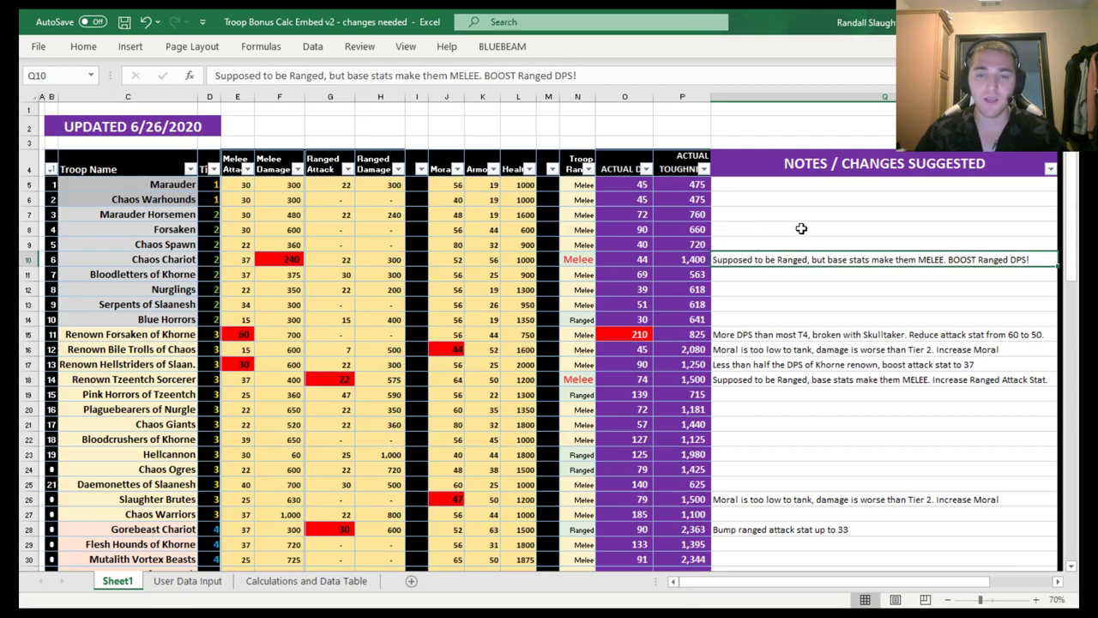
{"action": "left_click", "coordinate": [576, 259]}
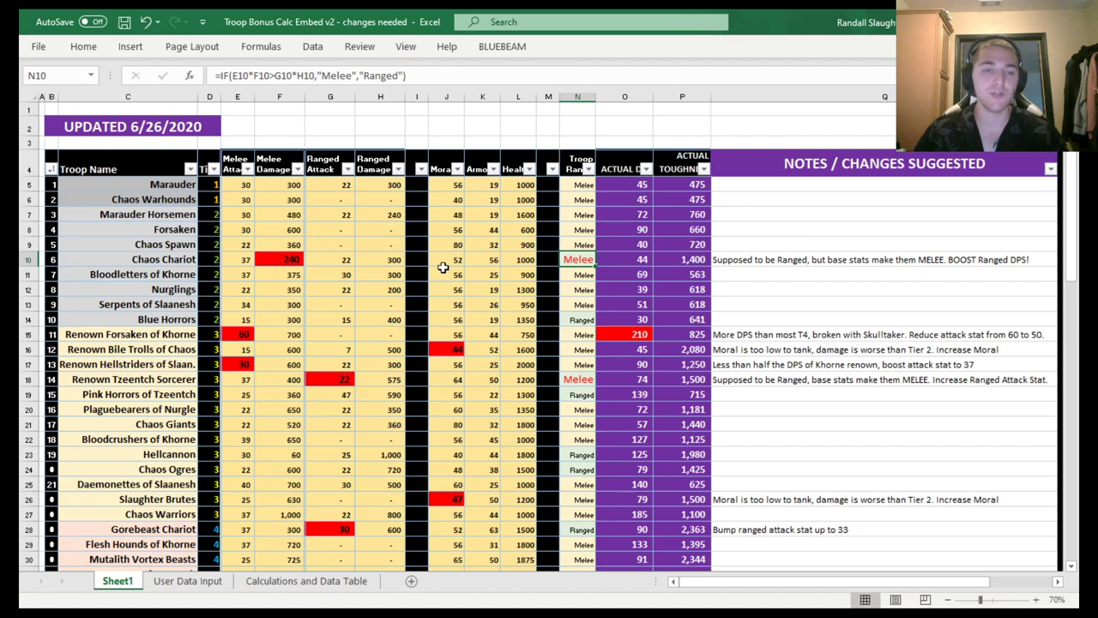
{"action": "left_click", "coordinate": [766, 216]}
{"action": "left_click", "coordinate": [769, 290]}
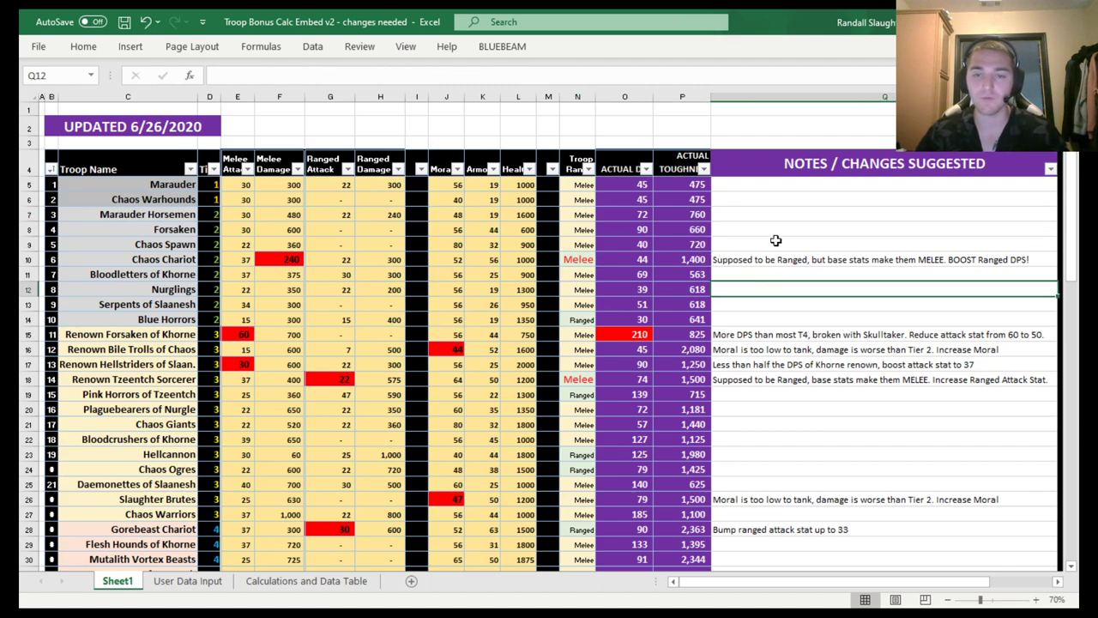
Examine the Renown Forsaken of Khorne row and its suggested change note.
{"action": "scroll", "coordinate": [775, 240], "scroll_direction": "down", "scroll_amount": 1}
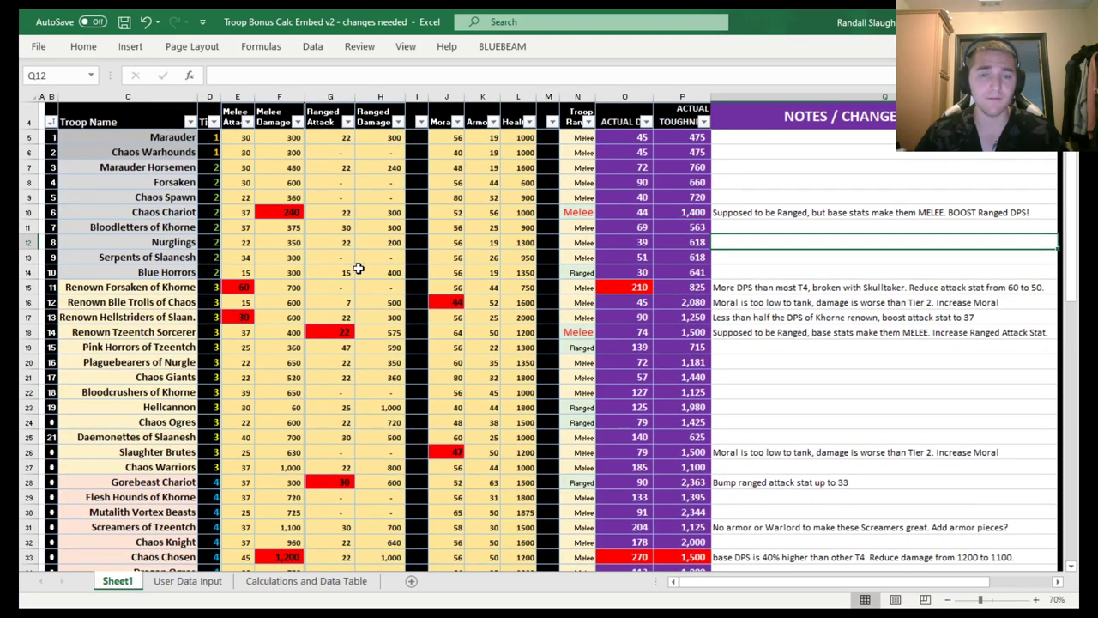
{"action": "left_click", "coordinate": [176, 288]}
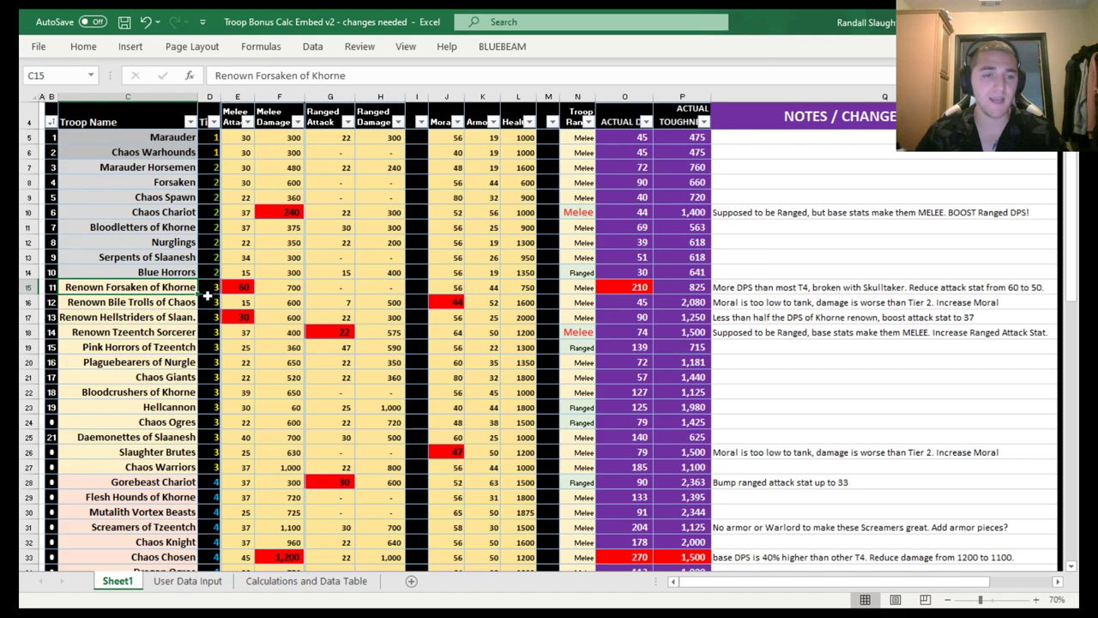
{"action": "left_click", "coordinate": [845, 254]}
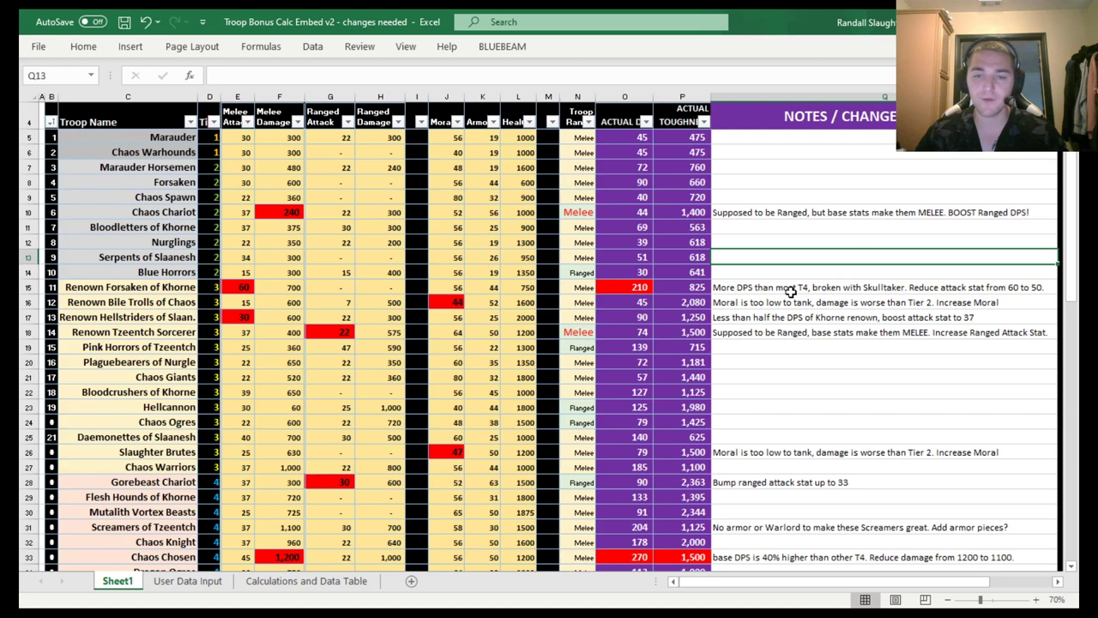
{"action": "left_click", "coordinate": [791, 290]}
{"action": "scroll", "coordinate": [791, 259], "scroll_direction": "down", "scroll_amount": 1}
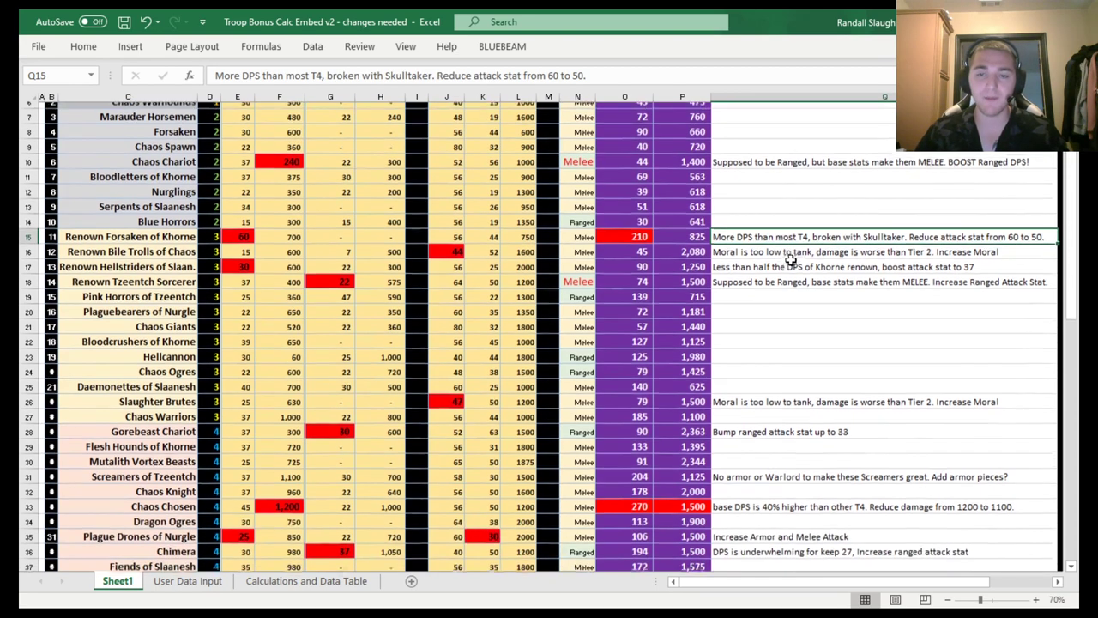
{"action": "left_click", "coordinate": [181, 233]}
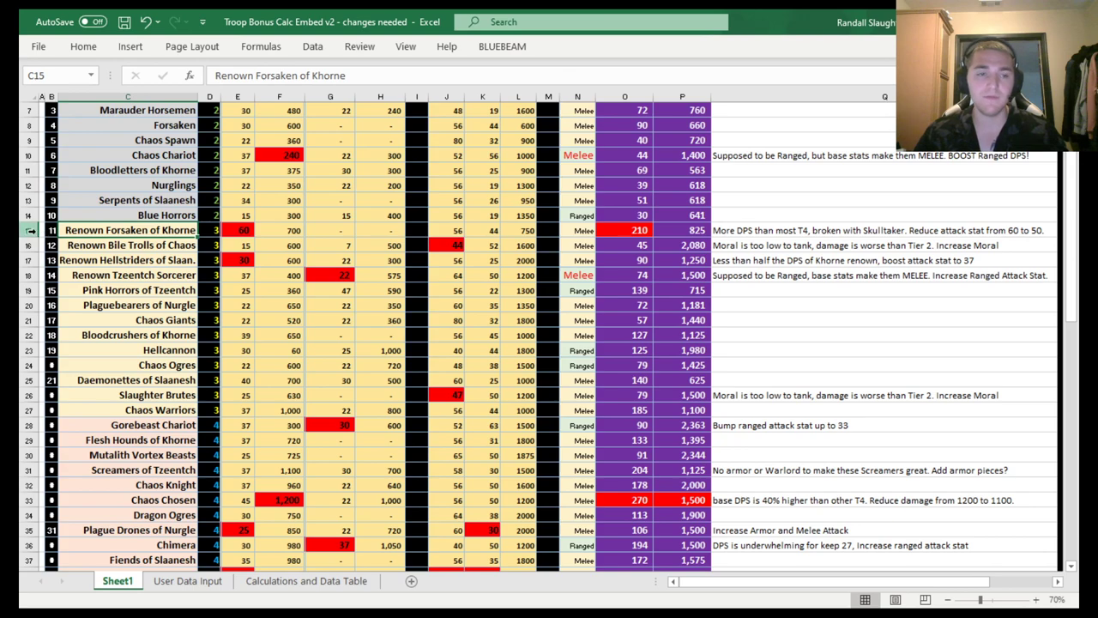
{"action": "left_click", "coordinate": [32, 231]}
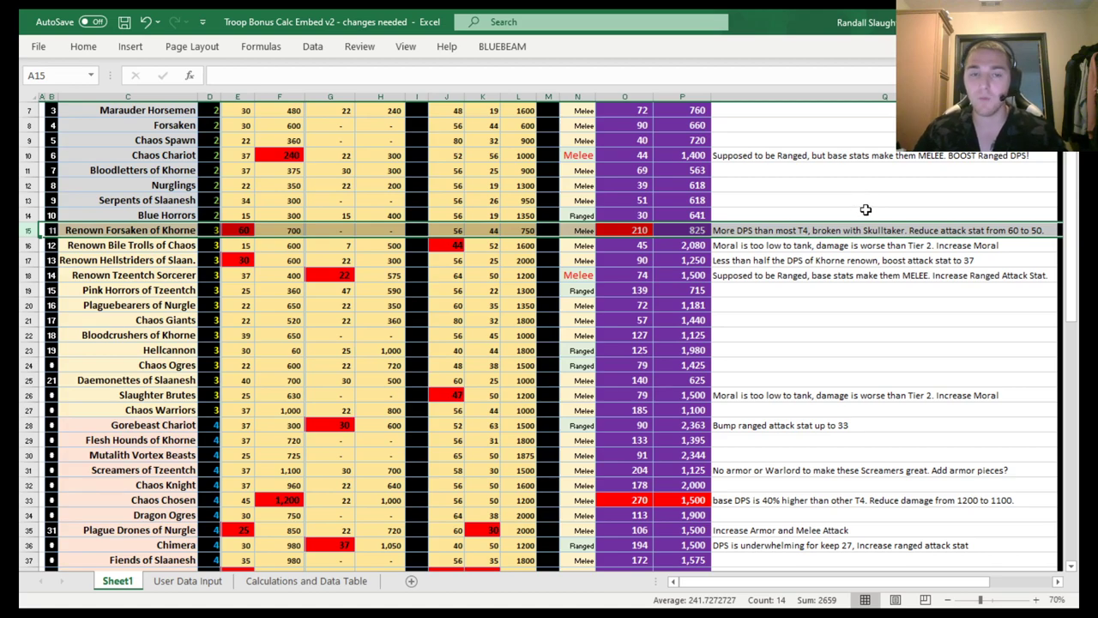
{"action": "left_click", "coordinate": [864, 209]}
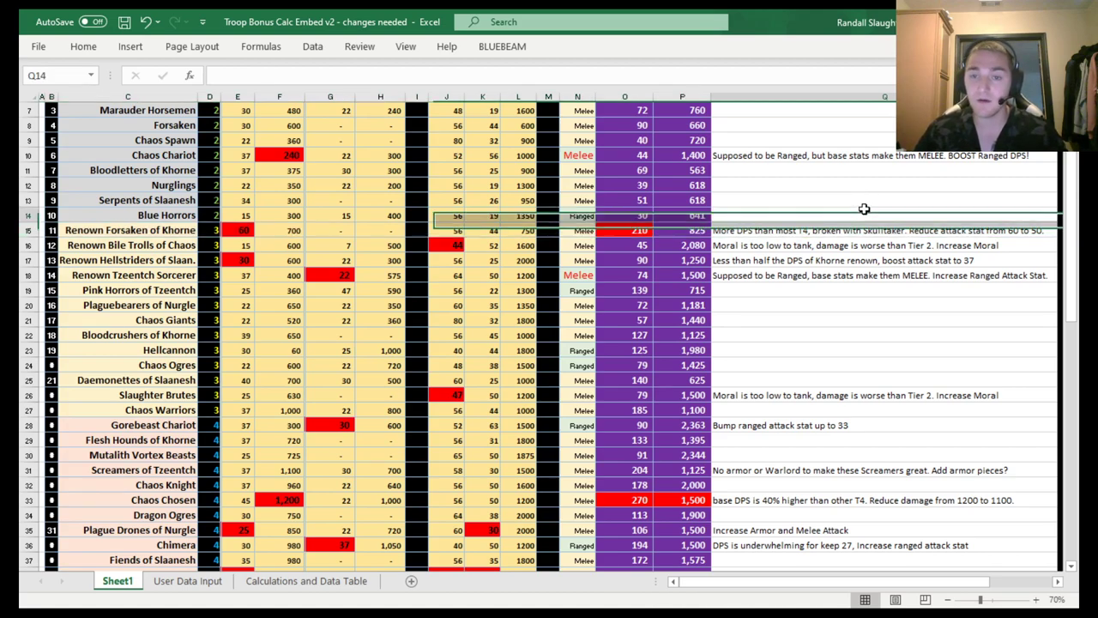
{"action": "left_click", "coordinate": [868, 233]}
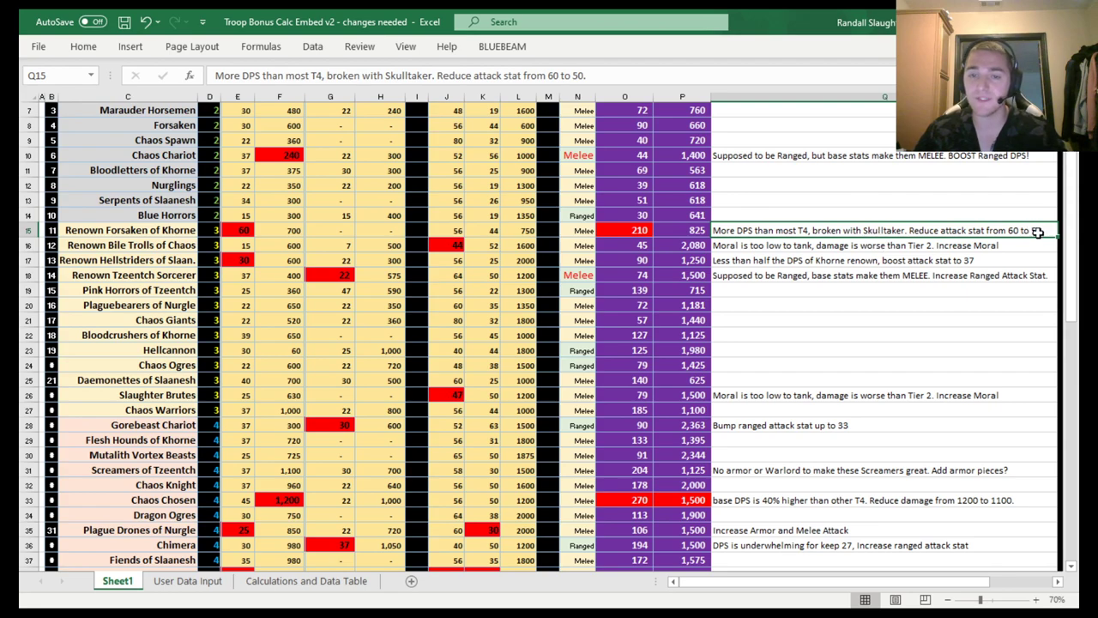
Try a melee attack of 50 for Renown Forsaken of Khorne and check its actual DPS.
{"action": "left_click", "coordinate": [243, 237]}
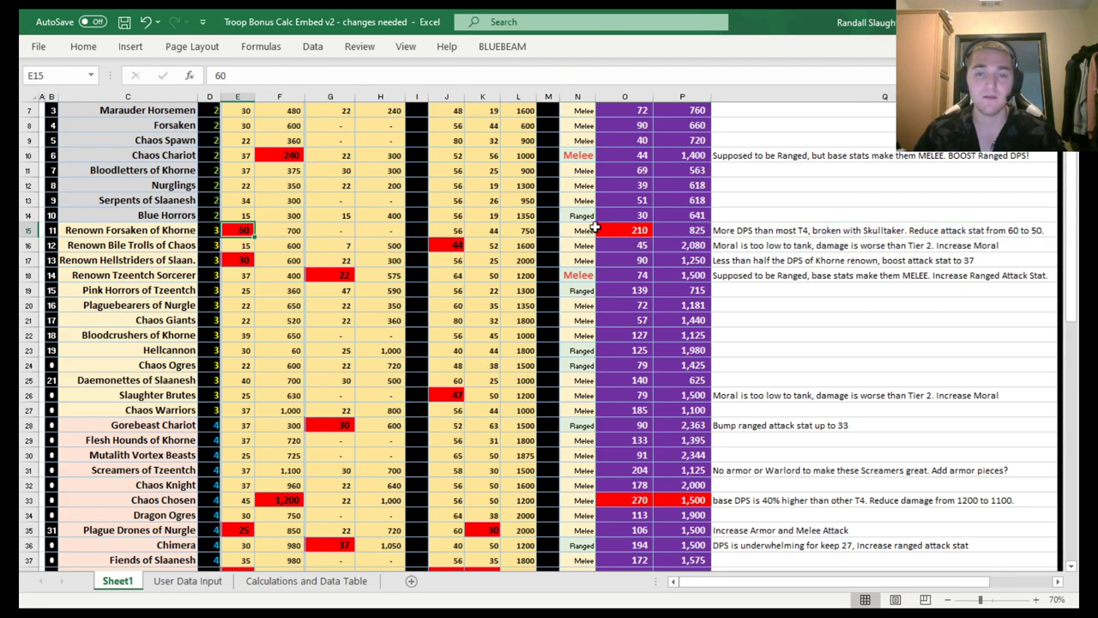
{"action": "left_click", "coordinate": [619, 230]}
{"action": "left_click", "coordinate": [244, 231]}
{"action": "type", "text": "50"}
{"action": "key", "text": "Return"}
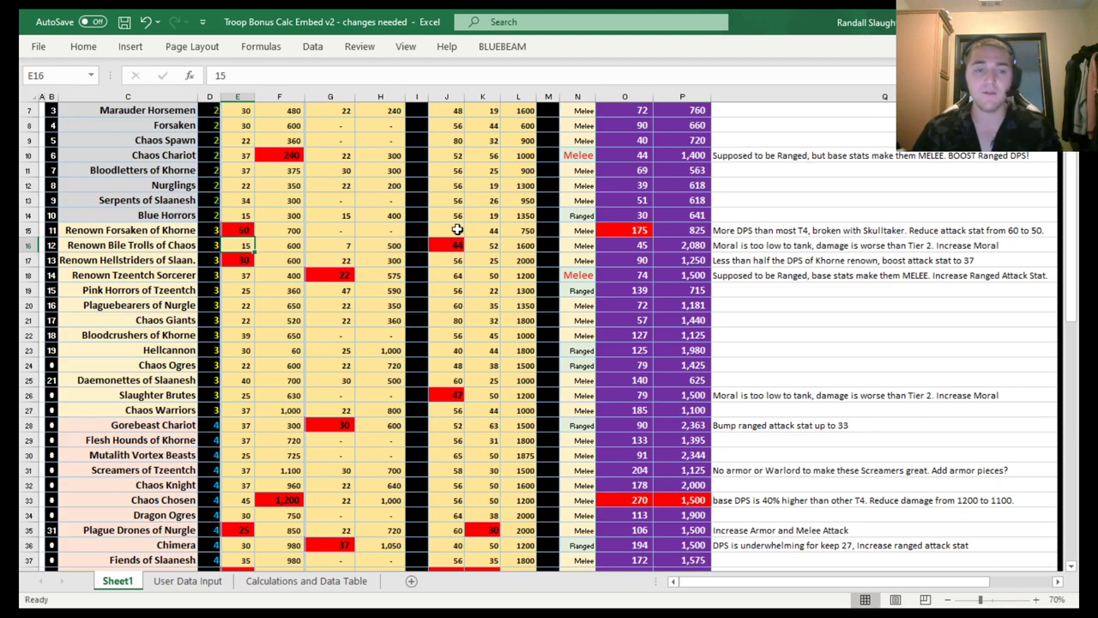
{"action": "left_click", "coordinate": [615, 232]}
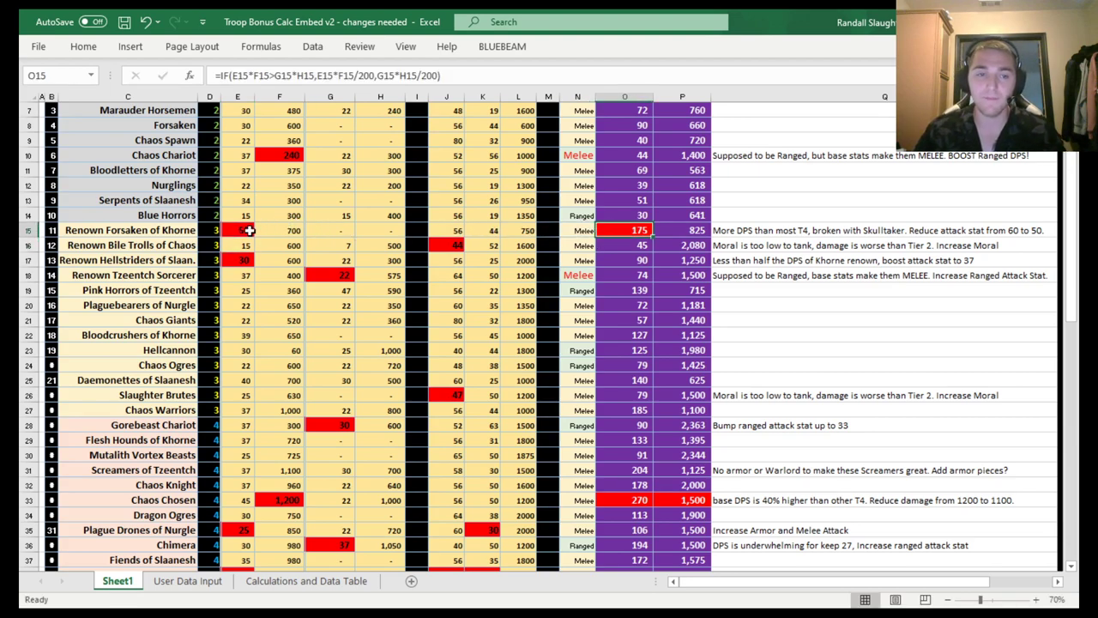
Set the melee attack of Renown Forsaken of Khorne to 55 and check the recalculated DPS.
{"action": "left_click", "coordinate": [253, 231]}
{"action": "type", "text": "55"}
{"action": "key", "text": "Return"}
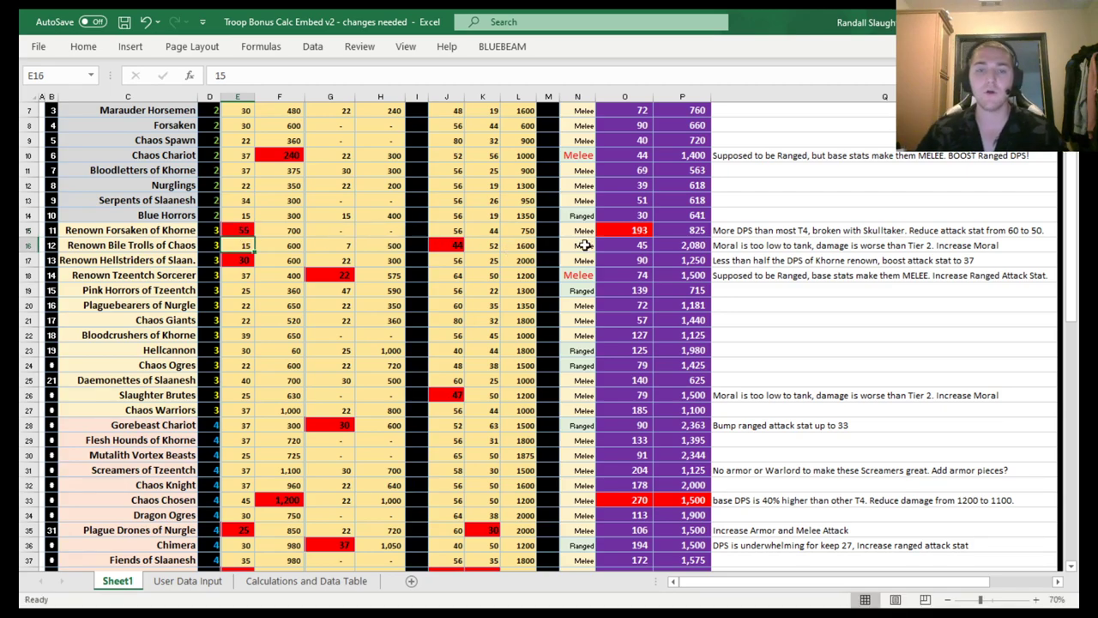
{"action": "left_click", "coordinate": [642, 234]}
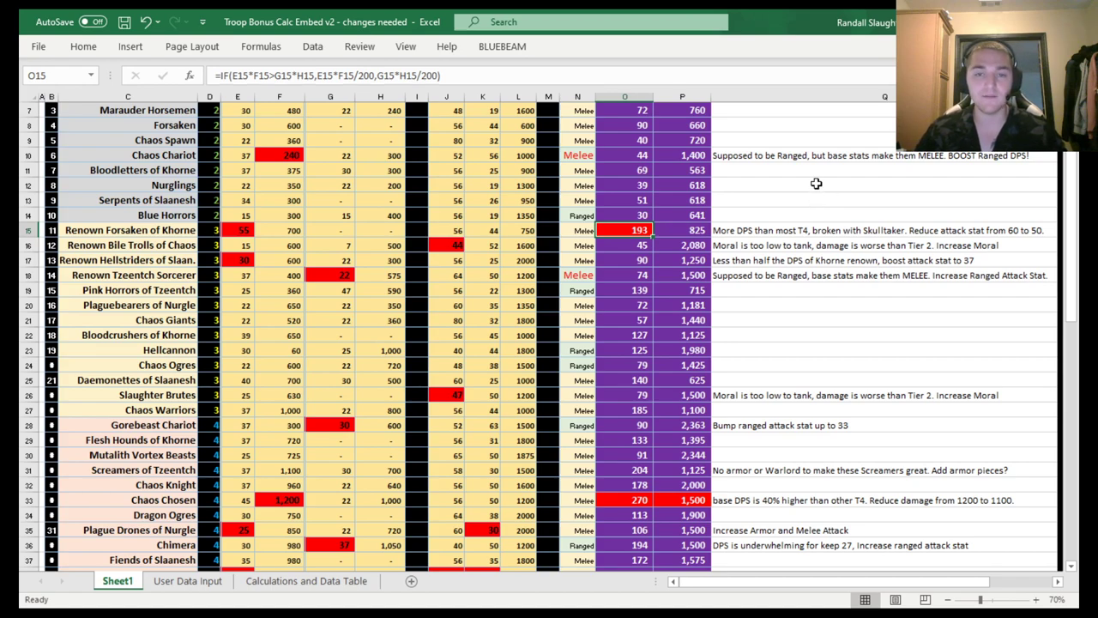
Compare the Renown Forsaken's DPS by re-entering melee attack 50, then restoring it to 55.
{"action": "left_click", "coordinate": [268, 217]}
{"action": "left_click", "coordinate": [243, 231]}
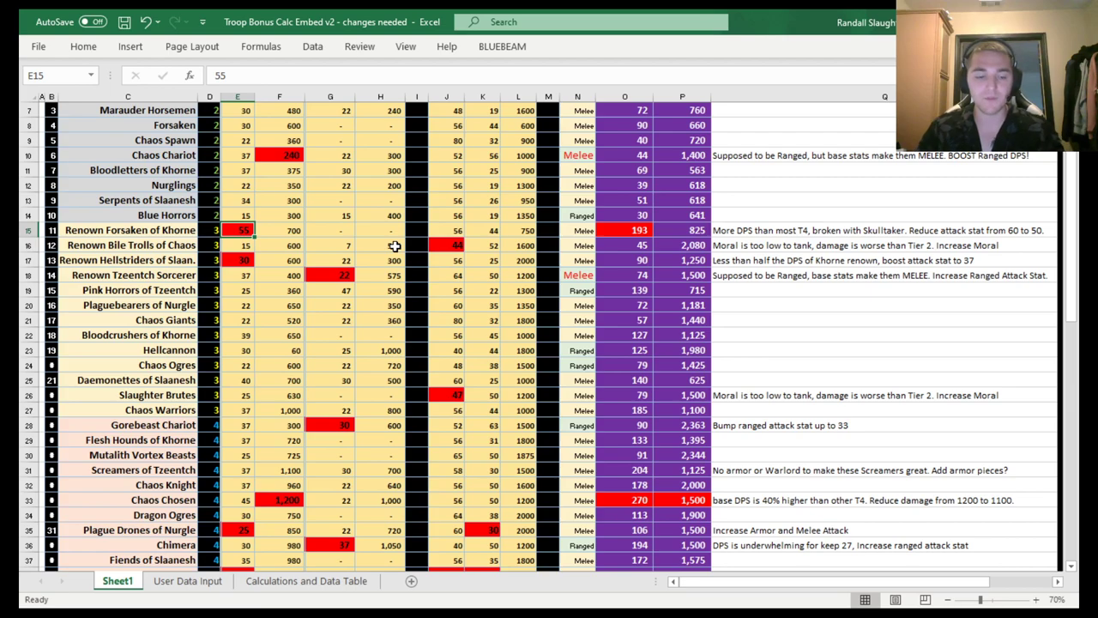
{"action": "type", "text": "50"}
{"action": "key", "text": "Return"}
{"action": "key", "text": "Return"}
{"action": "key", "text": "Up"}
{"action": "key", "text": "Up"}
{"action": "type", "text": "55"}
{"action": "key", "text": "Return"}
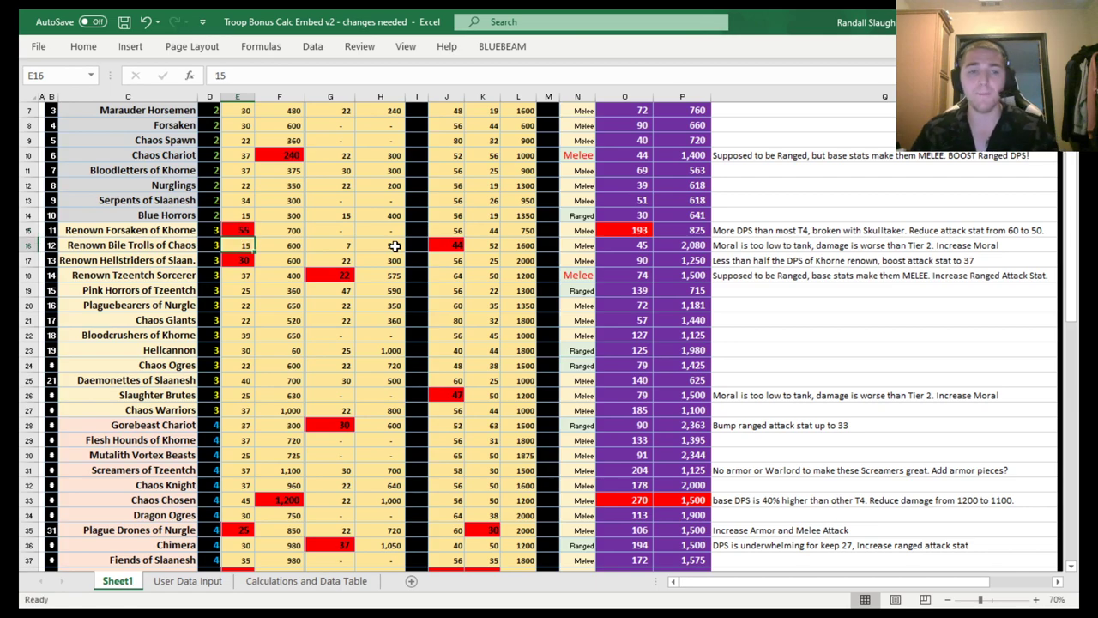
{"action": "left_click", "coordinate": [630, 231]}
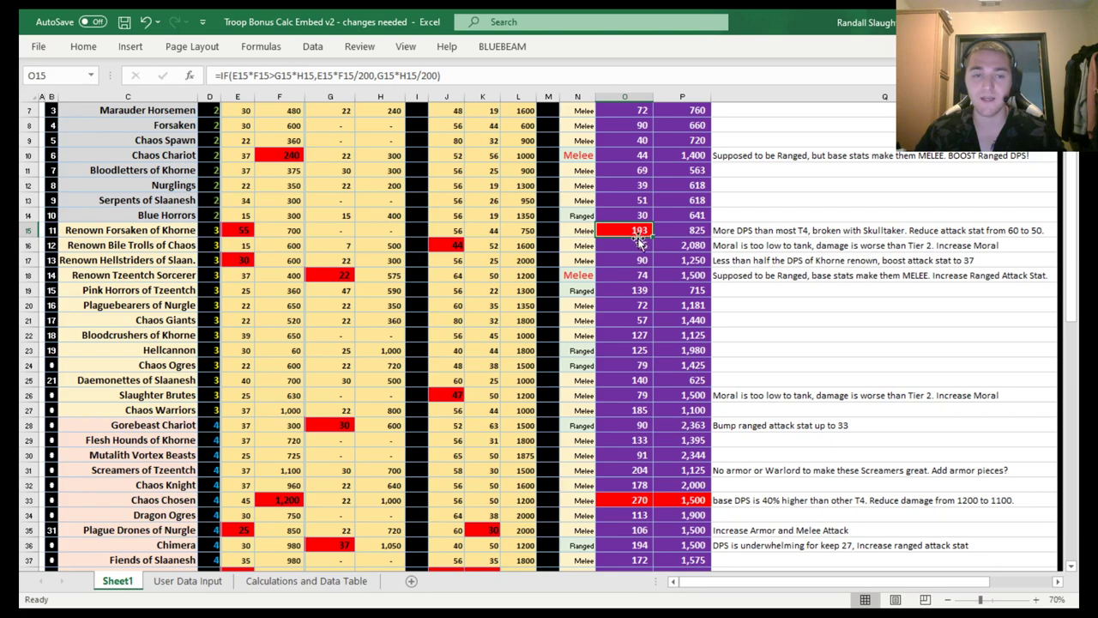
Review the Renown Bile Trolls of Chaos note, DPS and toughness, compare neighbouring troops' morale, and set their morale to 57.
{"action": "left_click", "coordinate": [175, 246]}
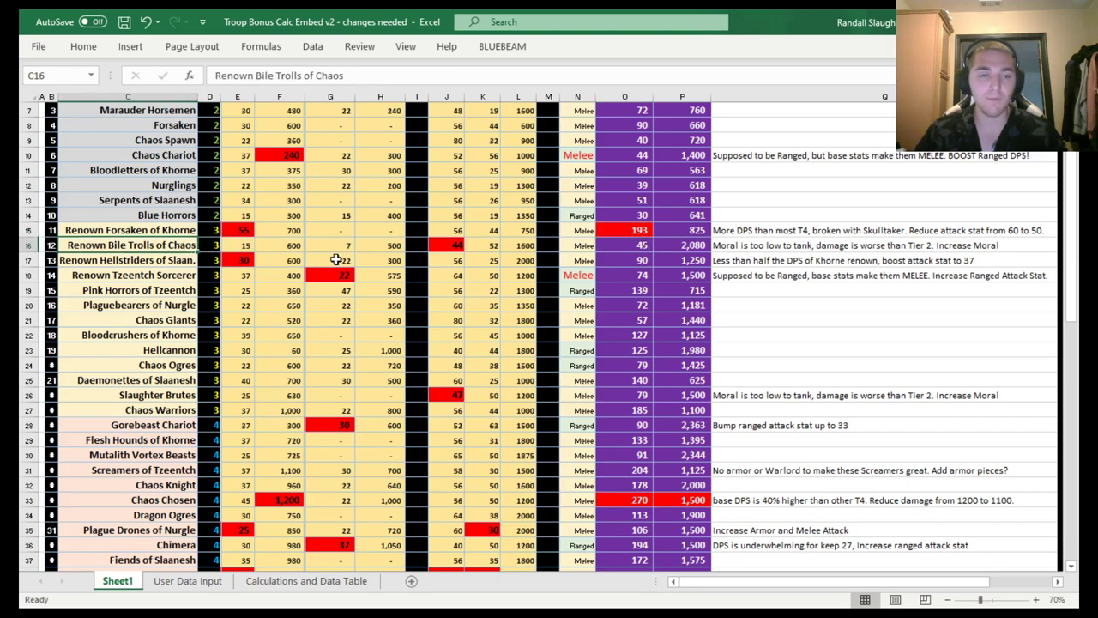
{"action": "left_click", "coordinate": [756, 245]}
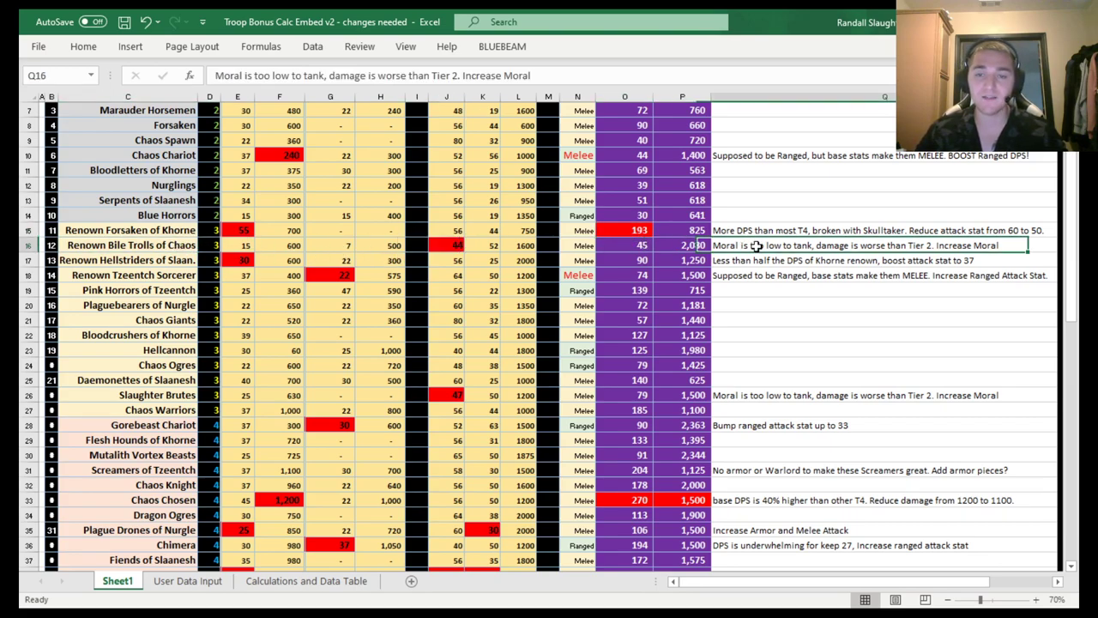
{"action": "left_click", "coordinate": [643, 245]}
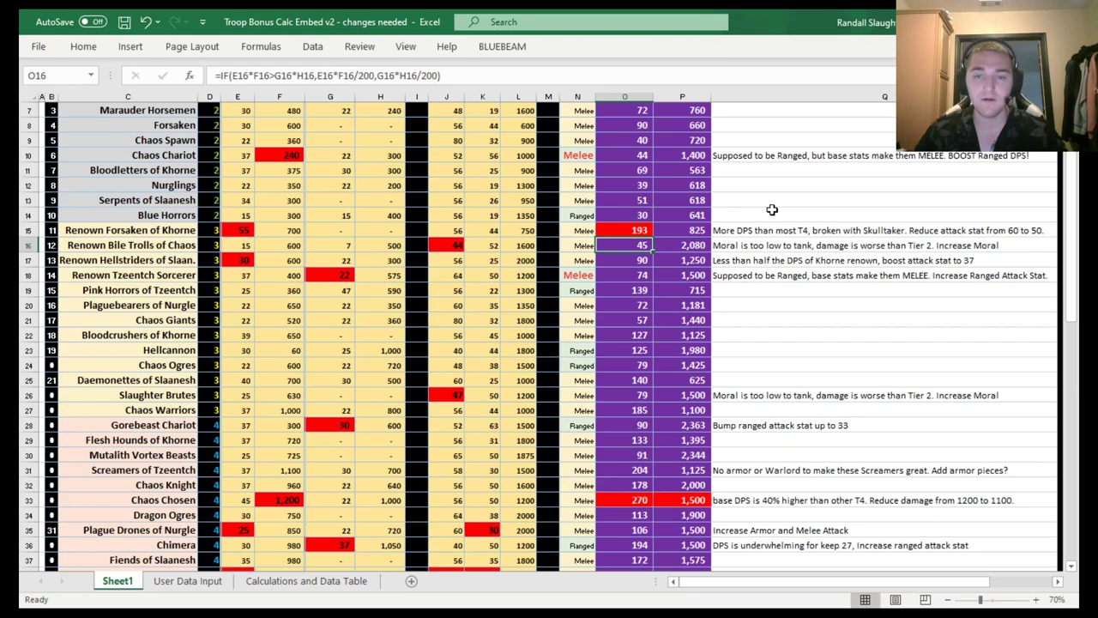
{"action": "left_click", "coordinate": [691, 245]}
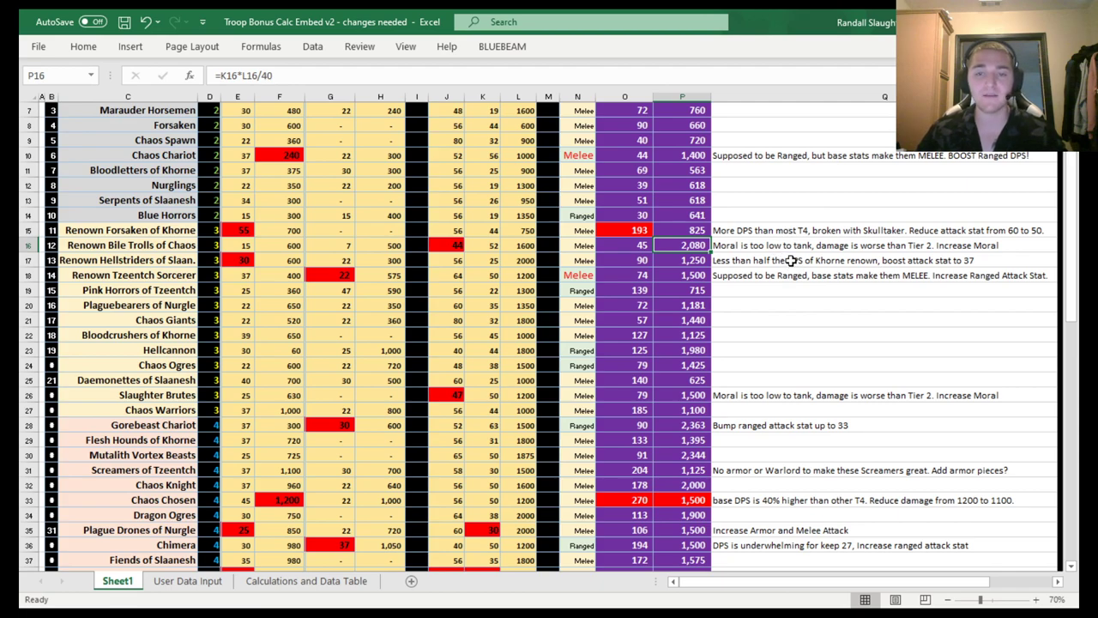
{"action": "left_click", "coordinate": [795, 246]}
{"action": "left_click", "coordinate": [453, 244]}
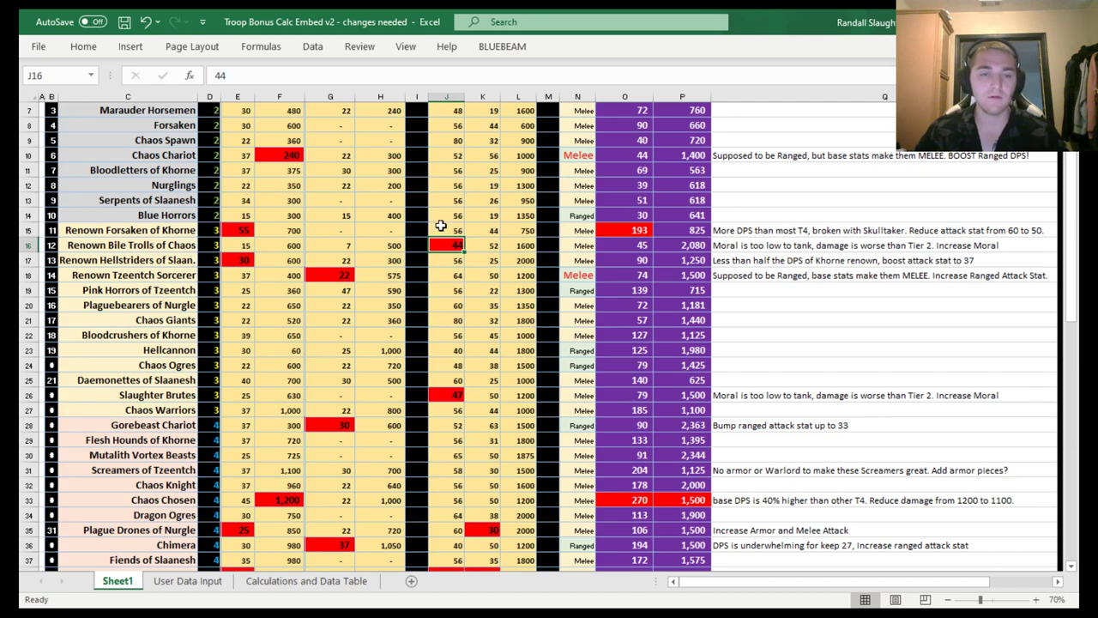
{"action": "left_click", "coordinate": [442, 230]}
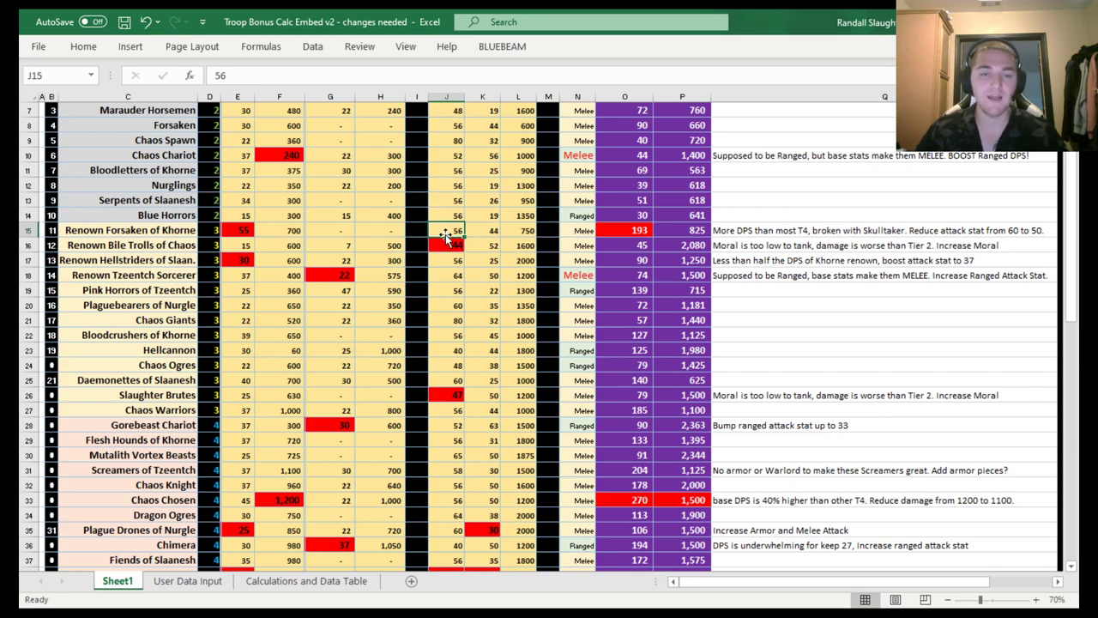
{"action": "left_click", "coordinate": [448, 260]}
{"action": "left_click", "coordinate": [449, 274]}
{"action": "left_click", "coordinate": [450, 305]}
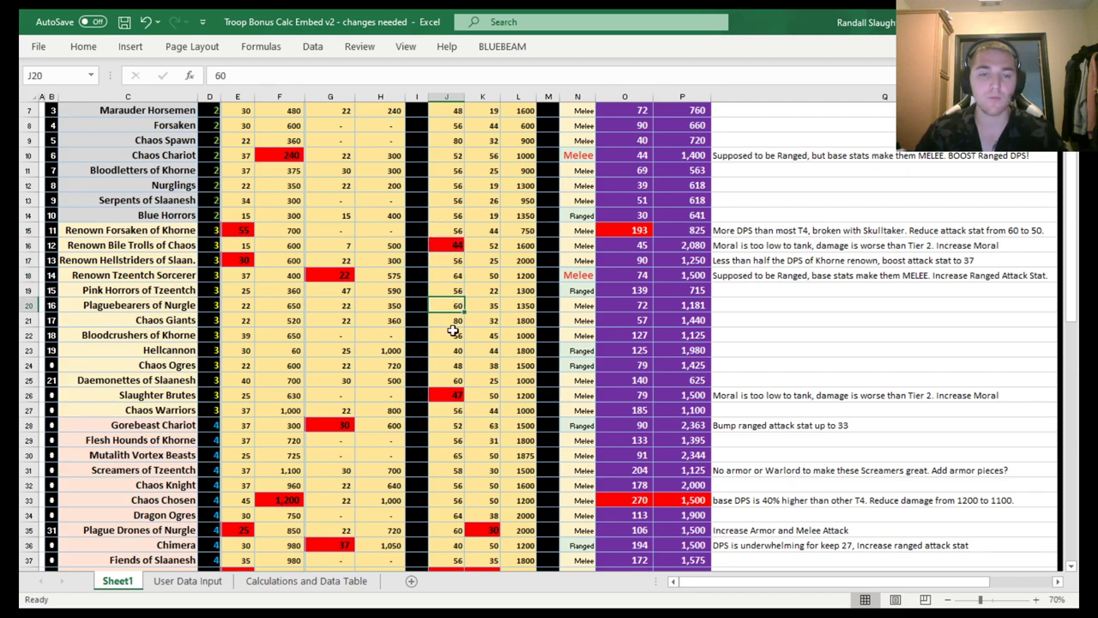
{"action": "left_click", "coordinate": [451, 243]}
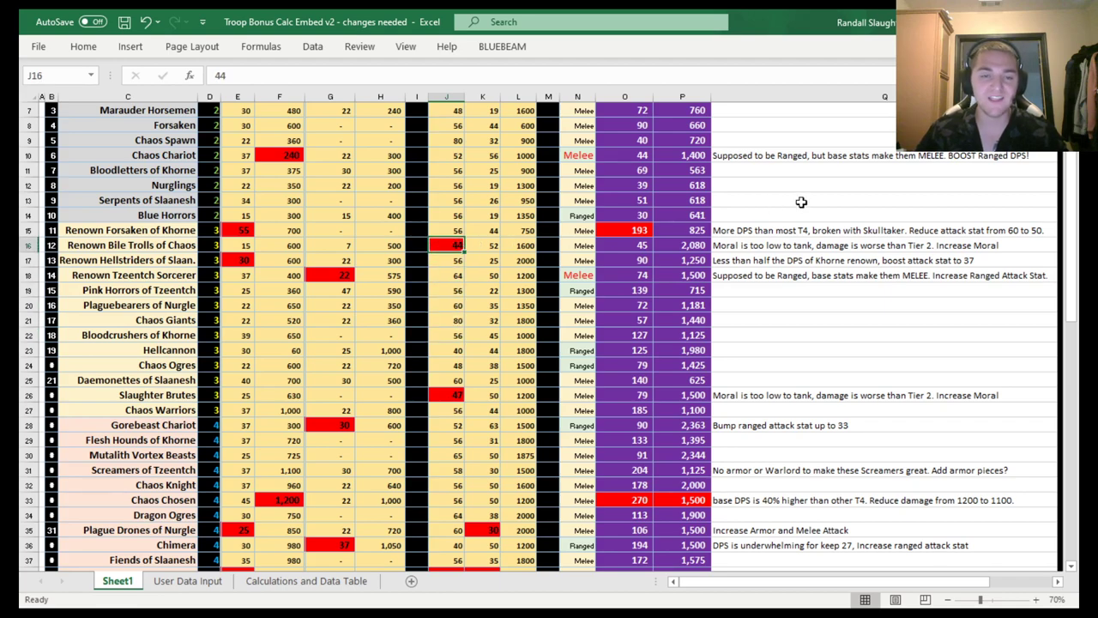
{"action": "type", "text": "57"}
{"action": "key", "text": "Return"}
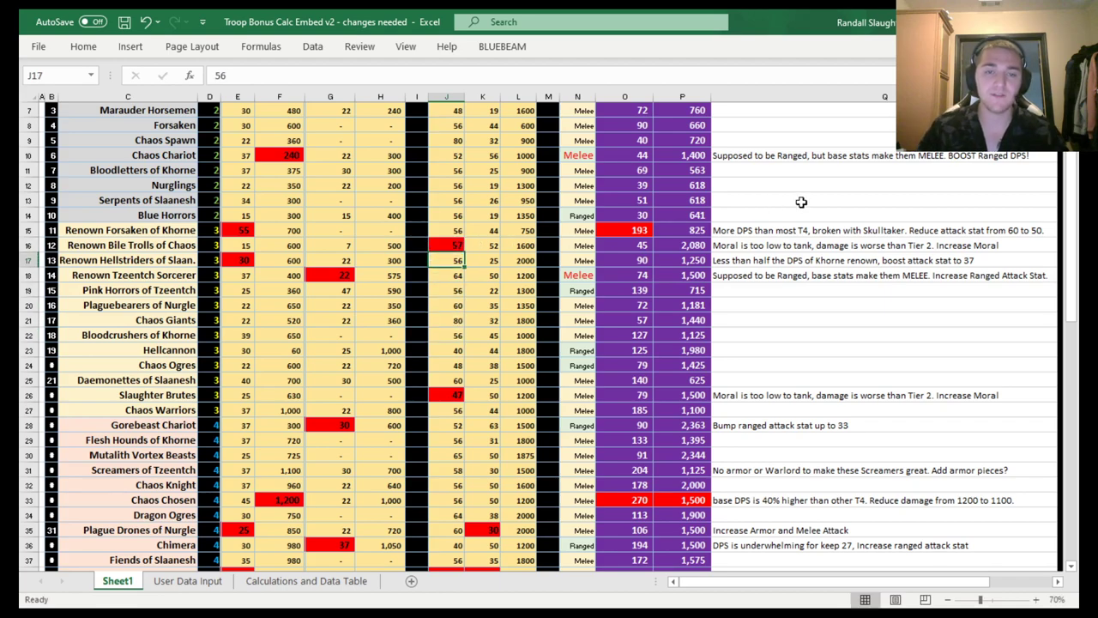
{"action": "left_click", "coordinate": [454, 245]}
{"action": "type", "text": "44"}
{"action": "key", "text": "Return"}
{"action": "key", "text": "Up"}
{"action": "key", "text": "F2"}
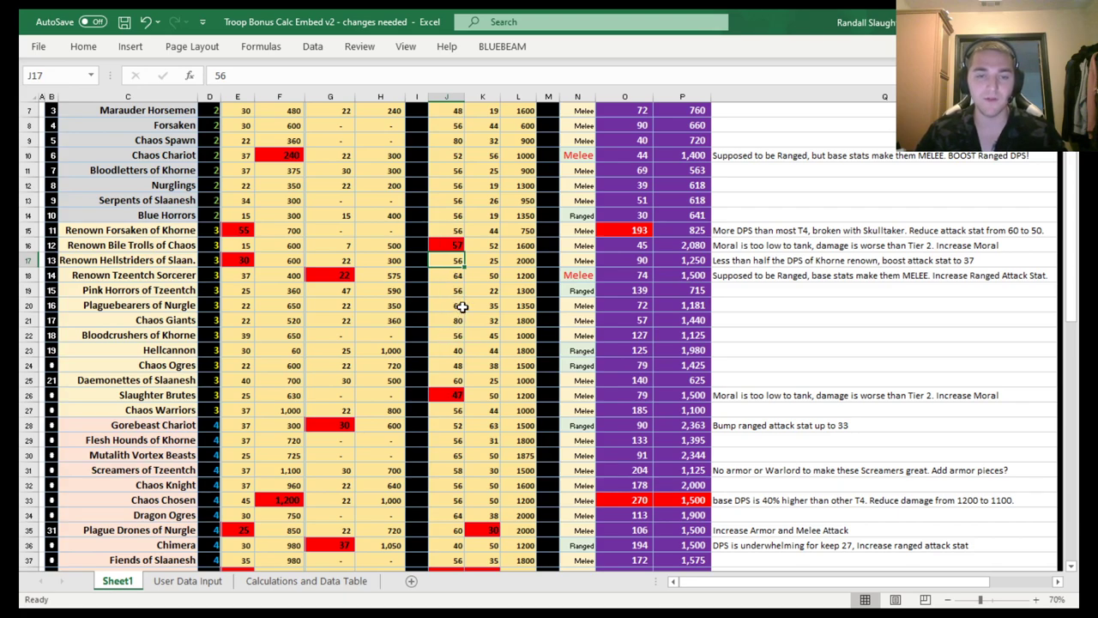
Examine the Renown Tzeentch Sorcerer's balance note, DPS, melee and ranged attack stats, and calculated attack type.
{"action": "left_click", "coordinate": [127, 272]}
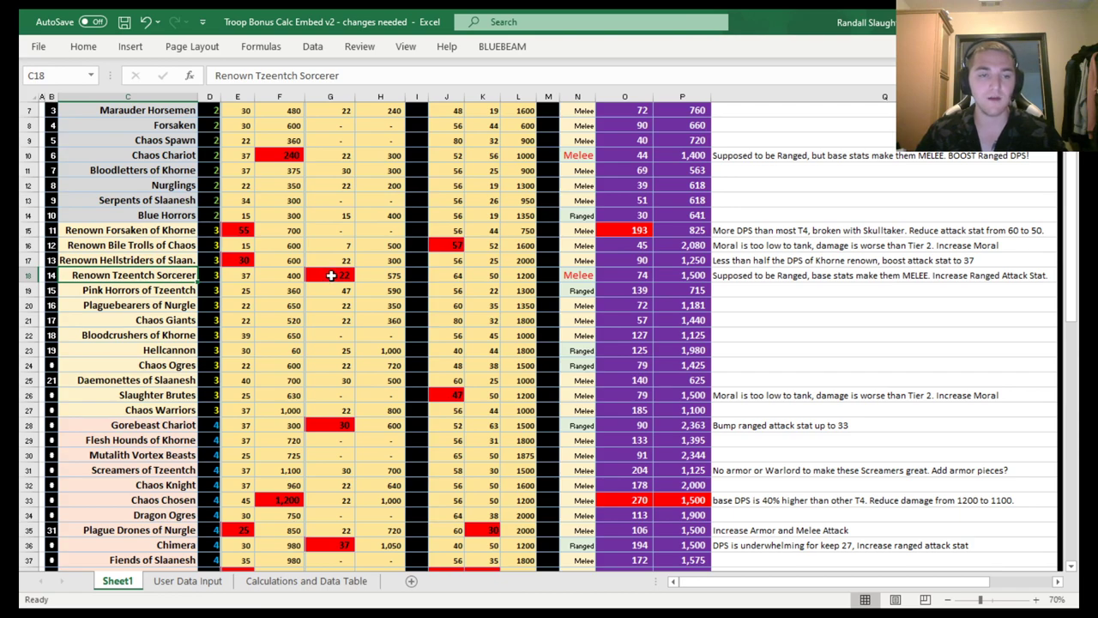
{"action": "left_click", "coordinate": [331, 276]}
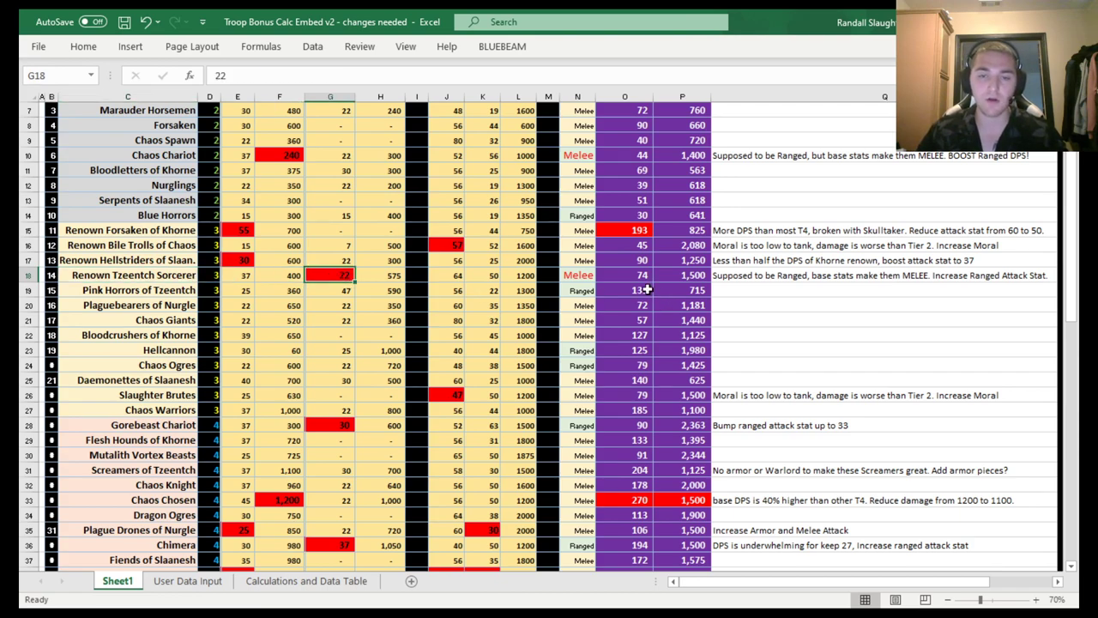
{"action": "left_click", "coordinate": [741, 275]}
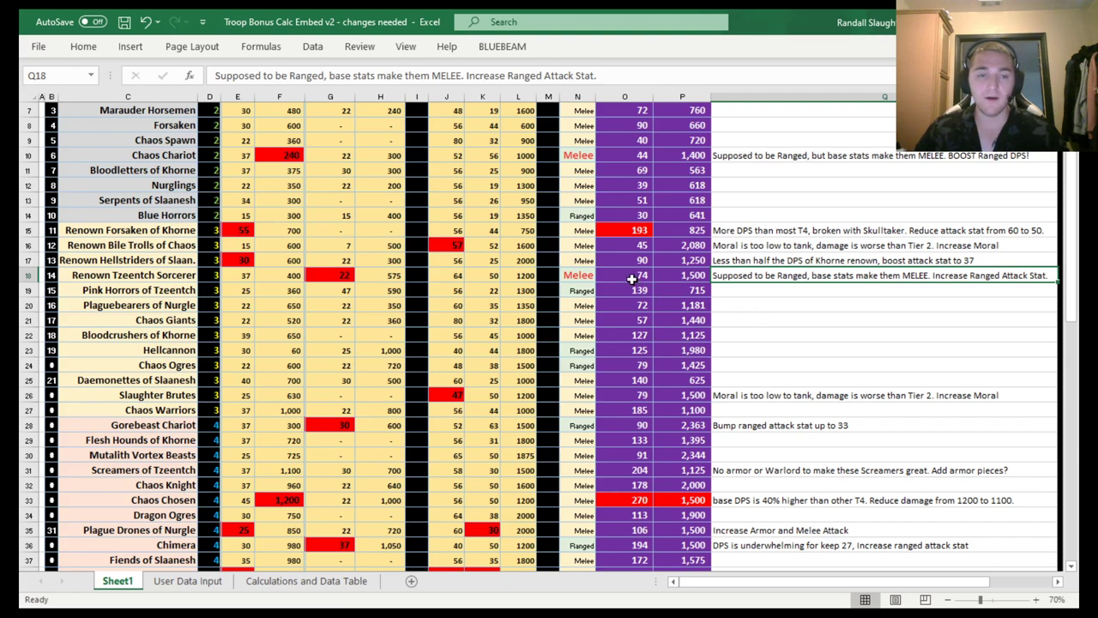
{"action": "left_click", "coordinate": [631, 278]}
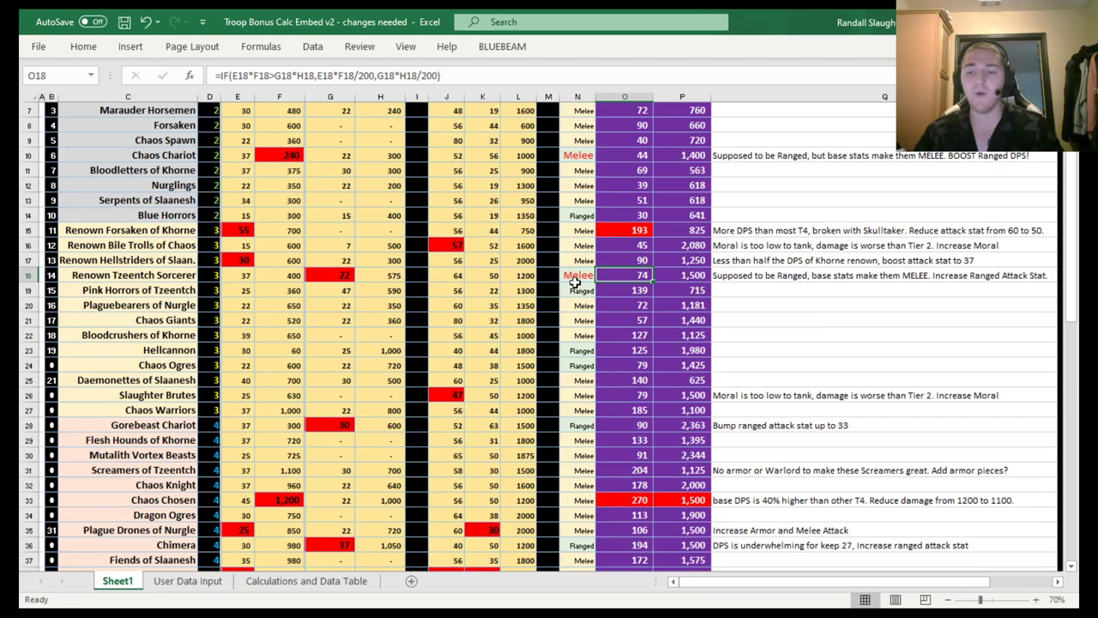
{"action": "left_click", "coordinate": [238, 276]}
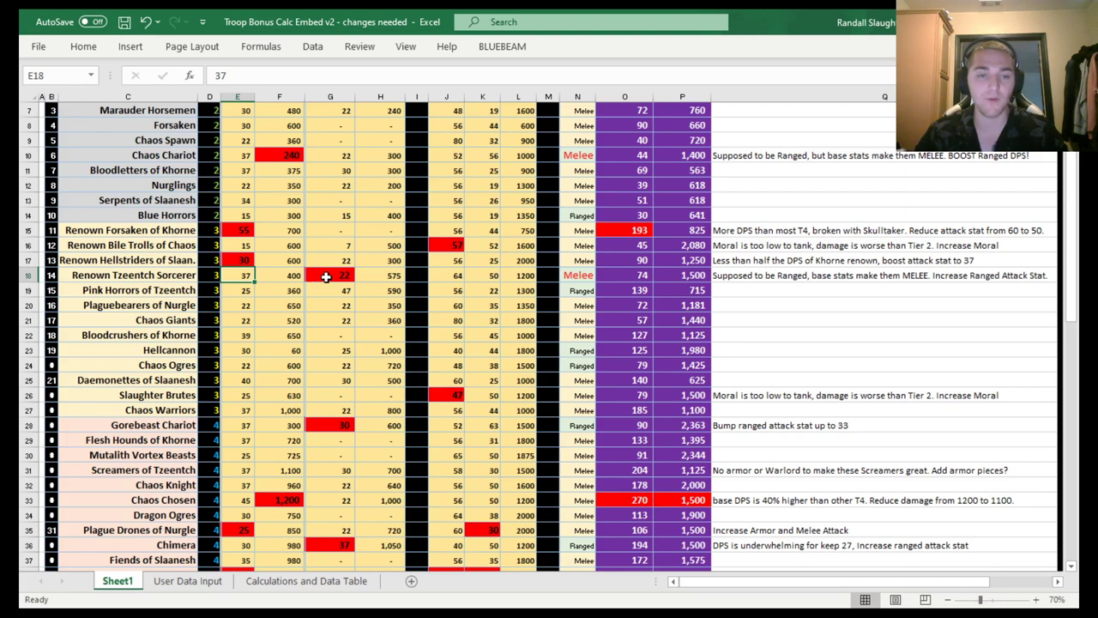
{"action": "left_click", "coordinate": [326, 277]}
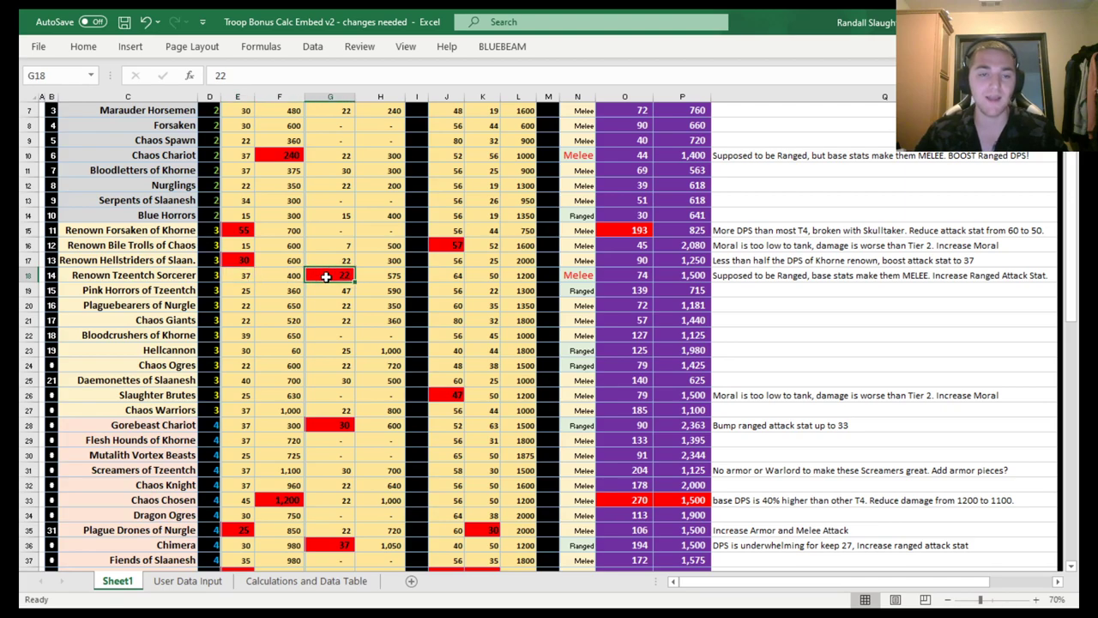
{"action": "left_click", "coordinate": [586, 276]}
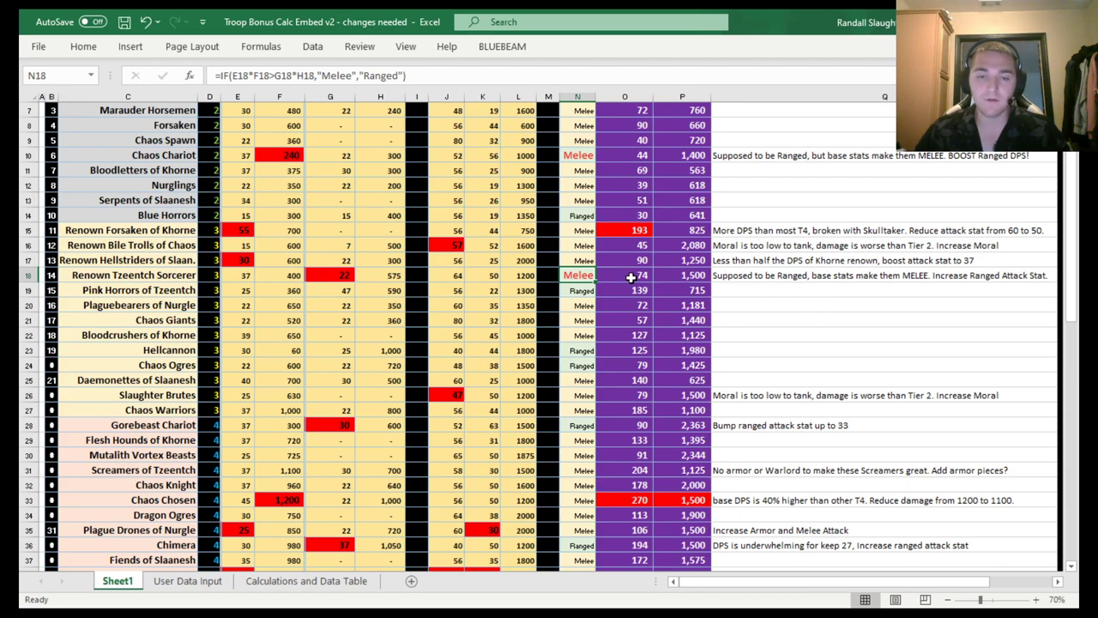
Try a ranged attack of 30 for the Renown Tzeentch Sorcerer and check the recalculated DPS and attack type.
{"action": "left_click", "coordinate": [337, 276]}
{"action": "type", "text": "30"}
{"action": "key", "text": "Return"}
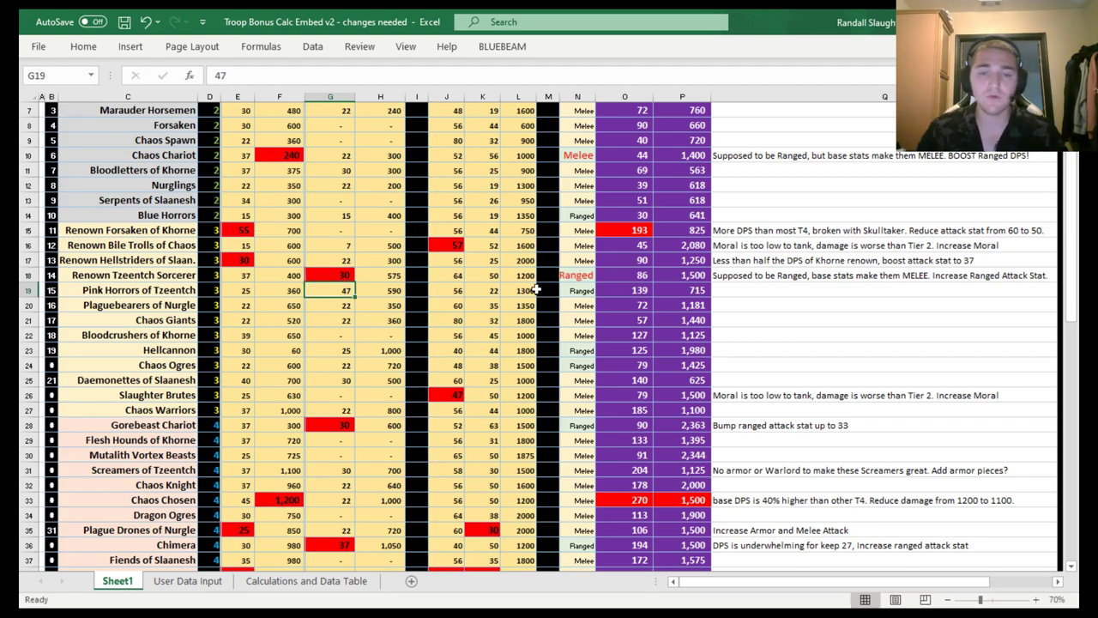
{"action": "left_click", "coordinate": [634, 274]}
{"action": "left_click", "coordinate": [591, 274]}
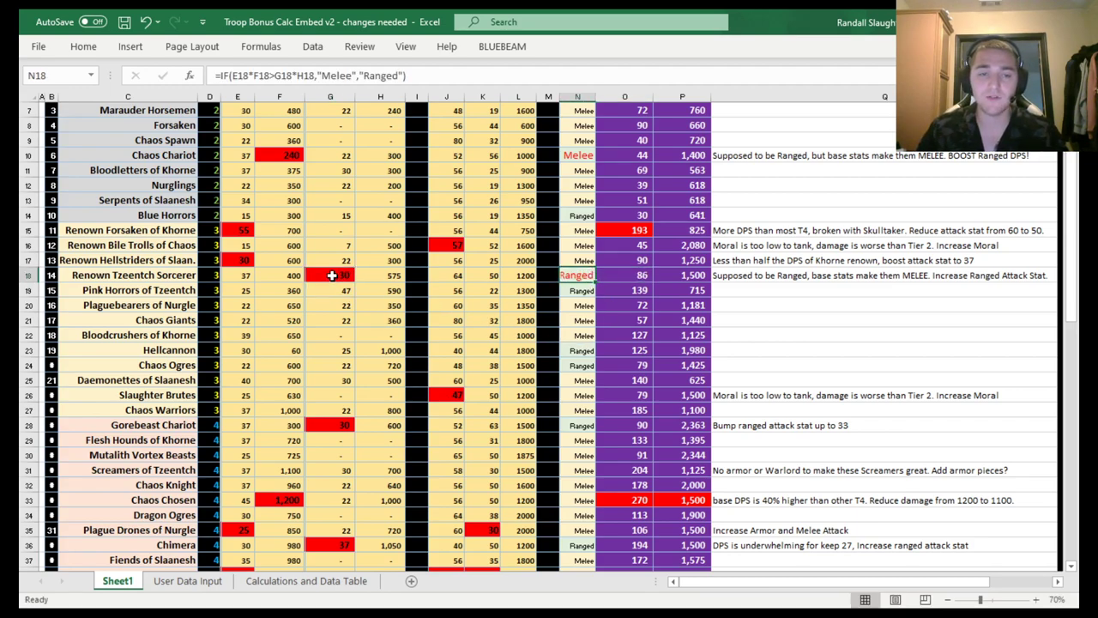
Compare the Renown Tzeentch Sorcerer's attack type and DPS by re-entering ranged attack 22, then restoring it to 30.
{"action": "left_click", "coordinate": [332, 275]}
{"action": "type", "text": "22"}
{"action": "key", "text": "Return"}
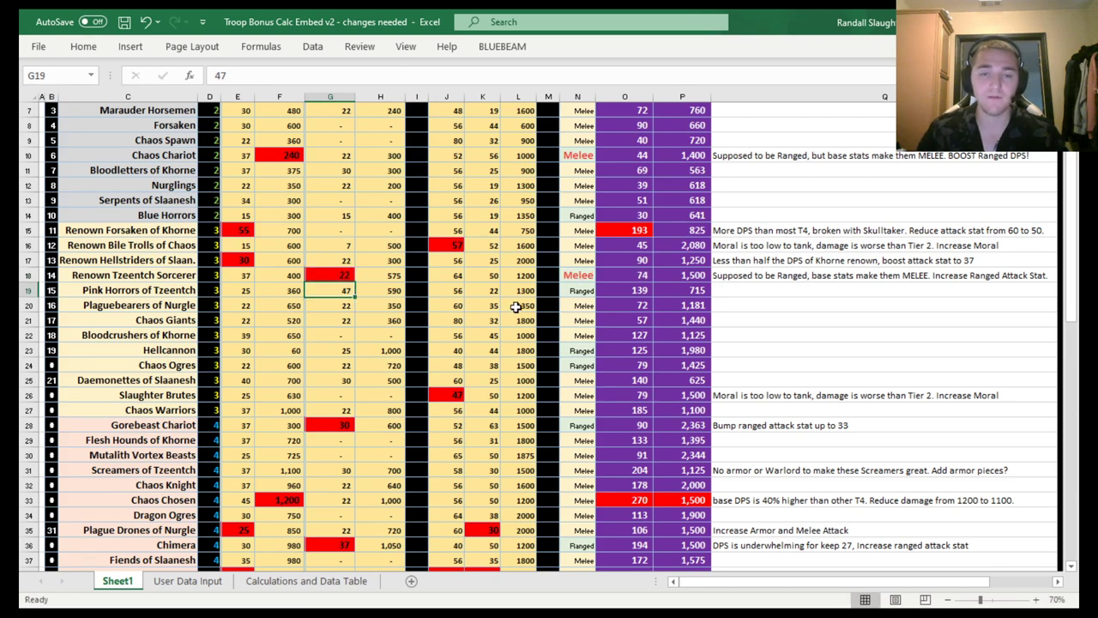
{"action": "left_click", "coordinate": [576, 274]}
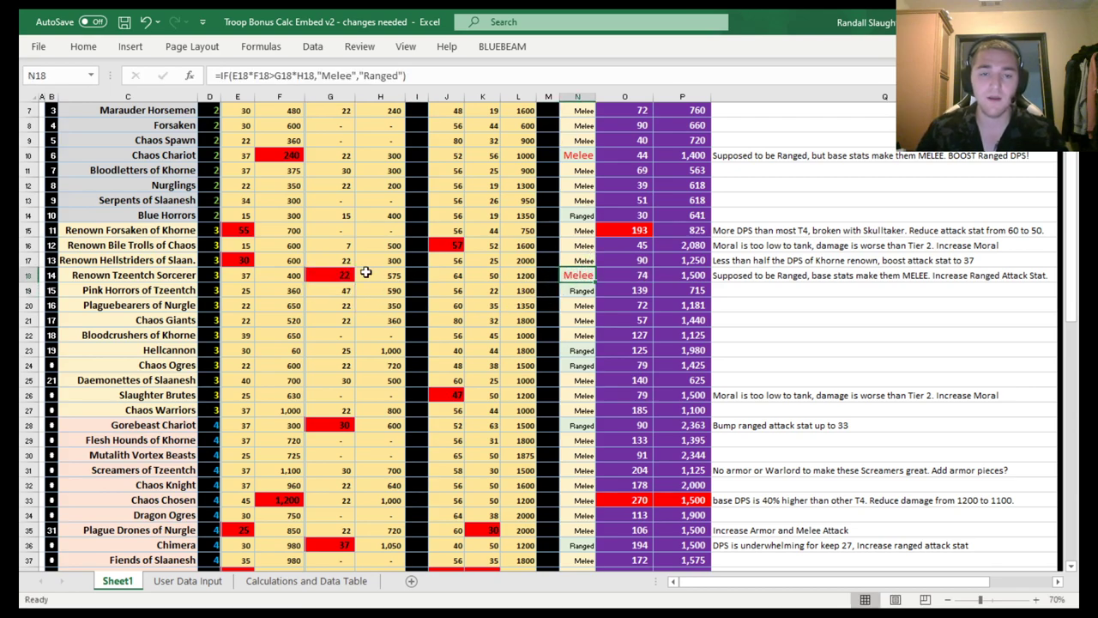
{"action": "left_click", "coordinate": [336, 274]}
{"action": "type", "text": "30"}
{"action": "key", "text": "Return"}
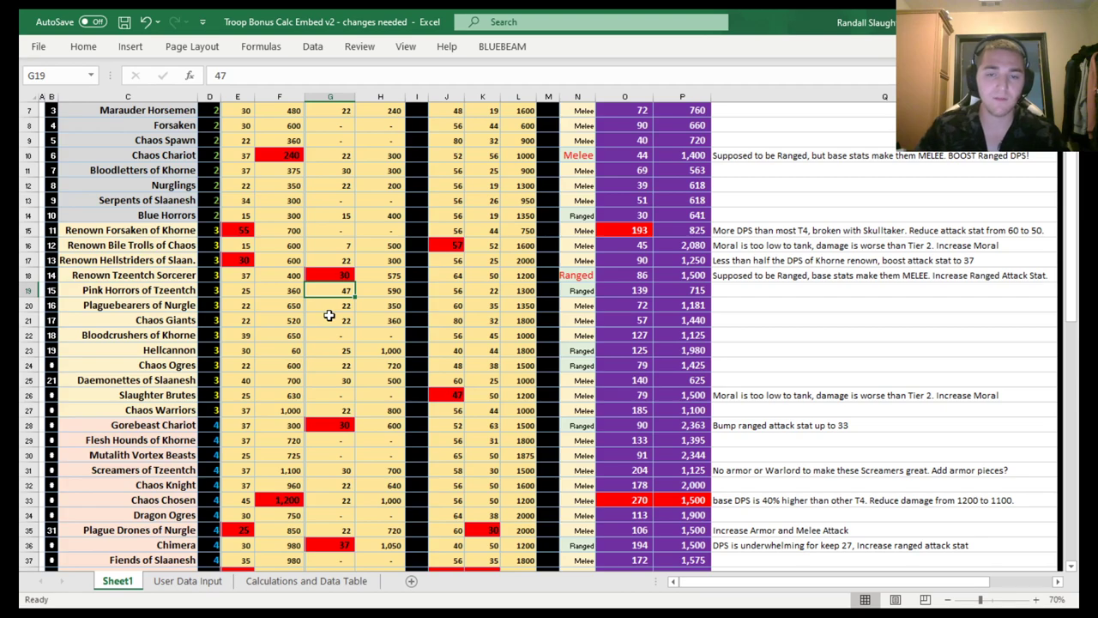
{"action": "left_click", "coordinate": [621, 275]}
Set the ranged attack of the Renown Tzeentch Sorcerer to 35.
{"action": "left_click", "coordinate": [310, 273]}
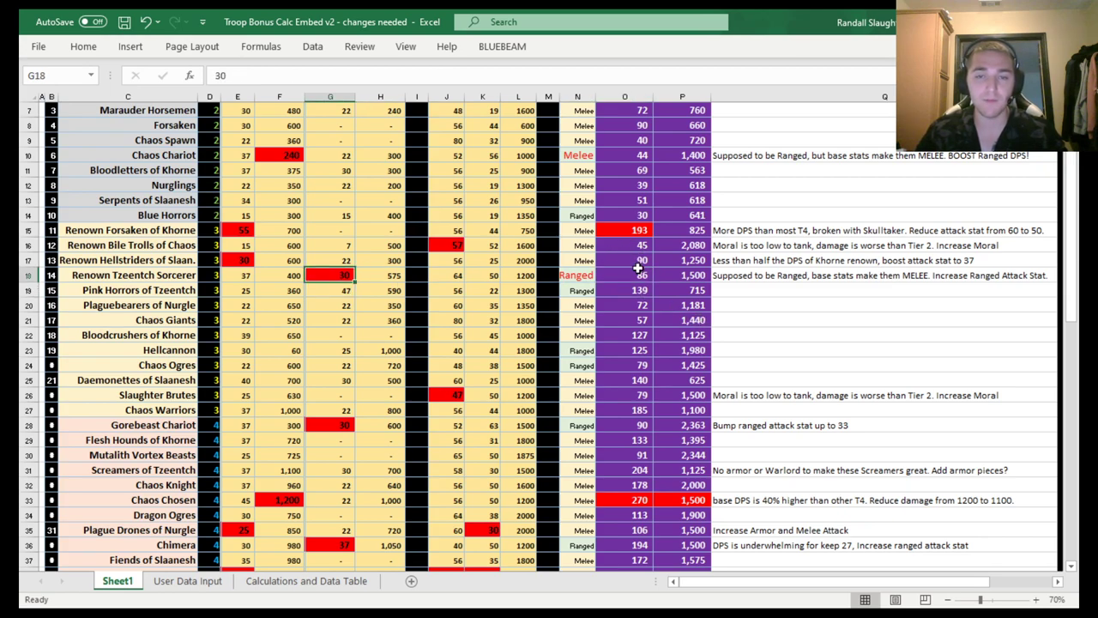
{"action": "type", "text": "35"}
{"action": "key", "text": "Return"}
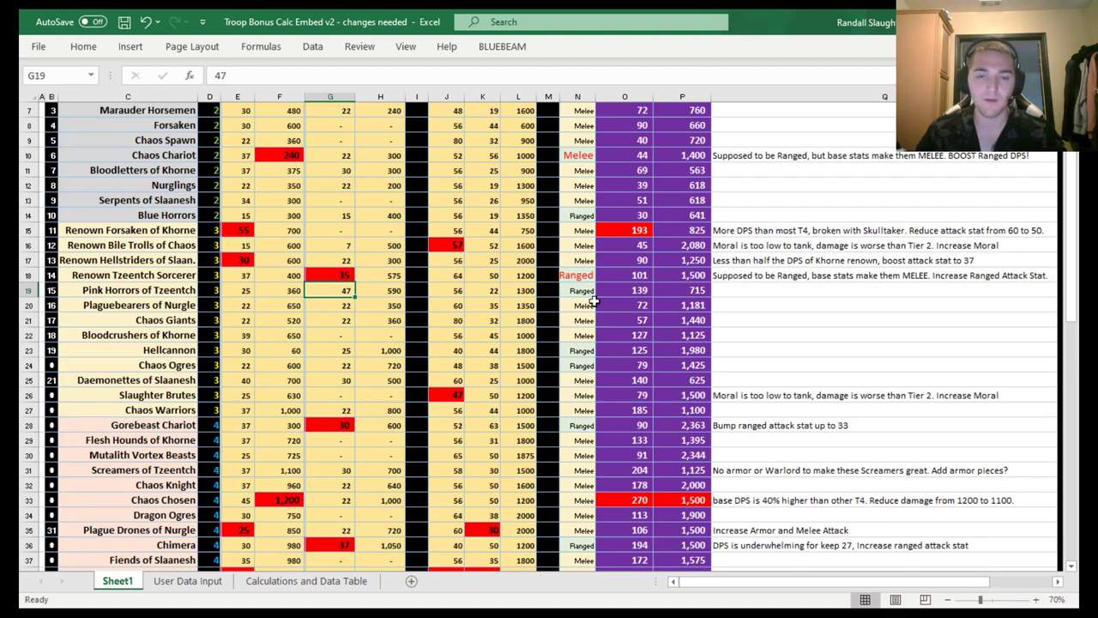
{"action": "left_click", "coordinate": [757, 307]}
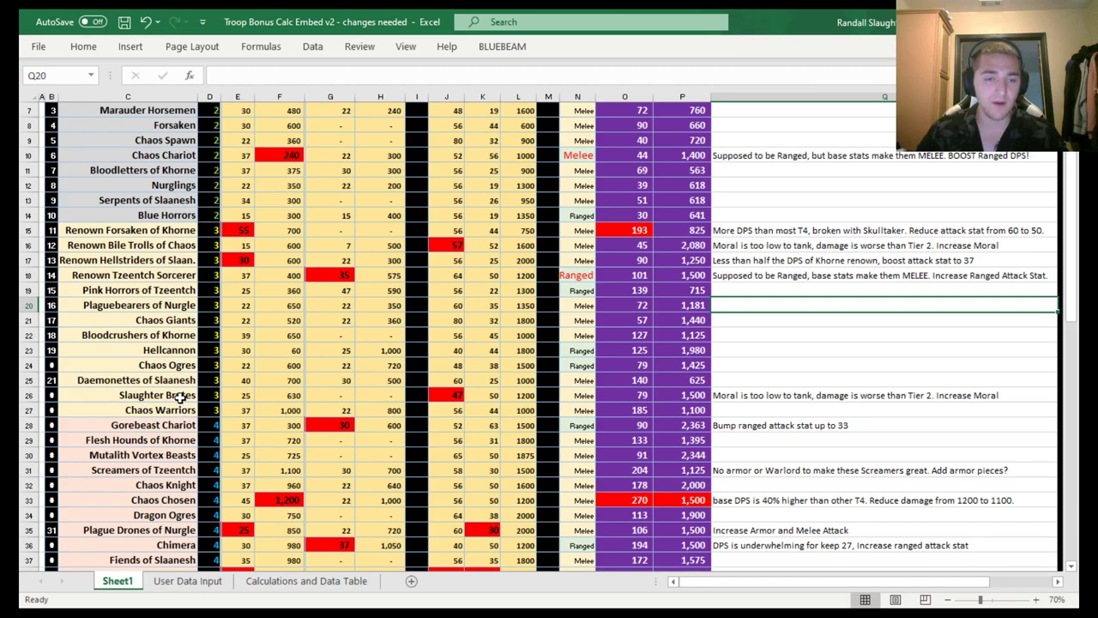
Examine the Slaughter Brutes' morale, balance note, DPS and toughness.
{"action": "left_click", "coordinate": [178, 395]}
{"action": "left_click", "coordinate": [443, 395]}
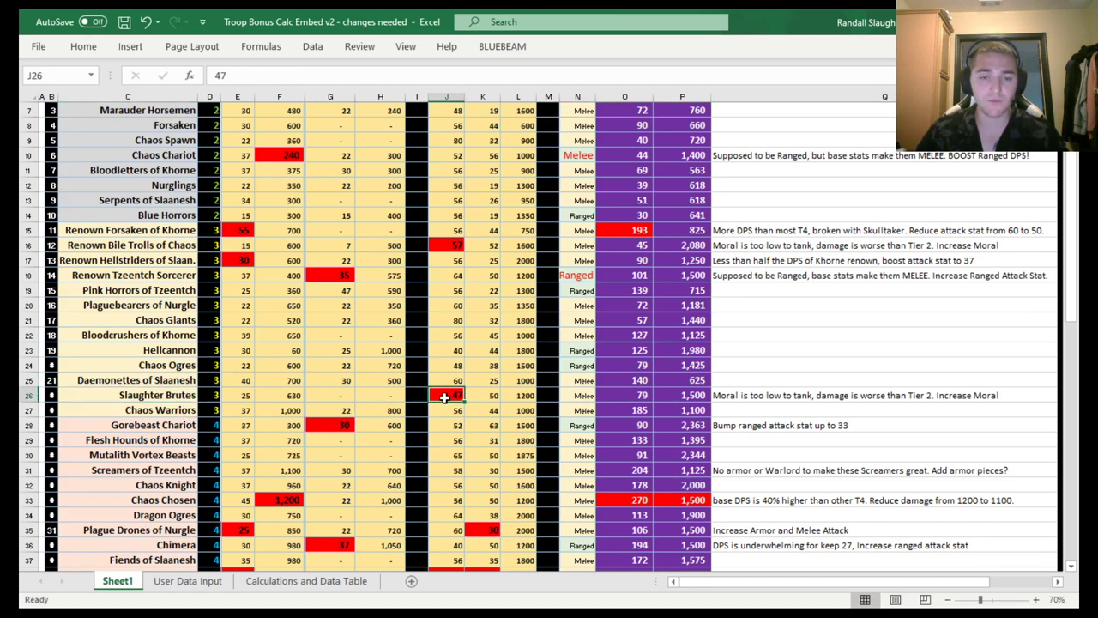
{"action": "left_click", "coordinate": [721, 399]}
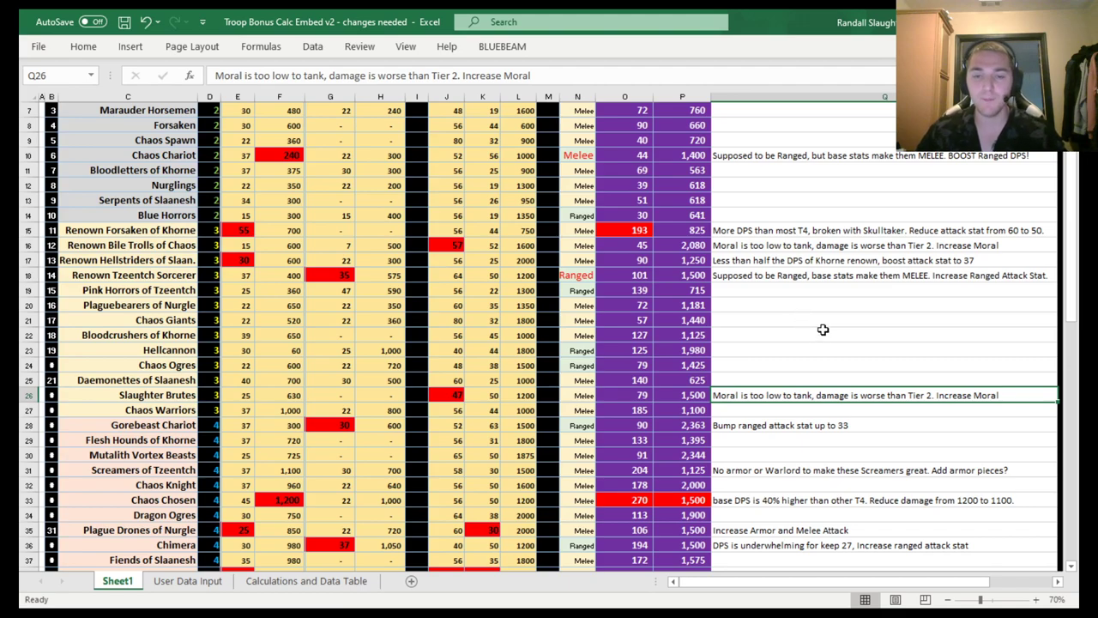
{"action": "scroll", "coordinate": [827, 315], "scroll_direction": "down", "scroll_amount": 1}
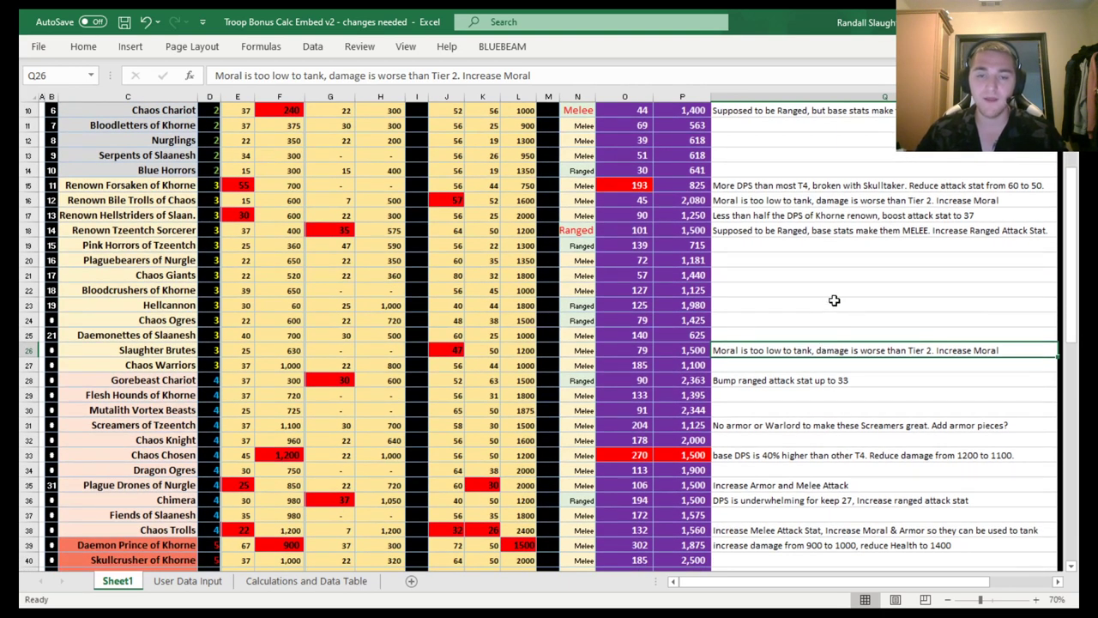
{"action": "left_click", "coordinate": [635, 348]}
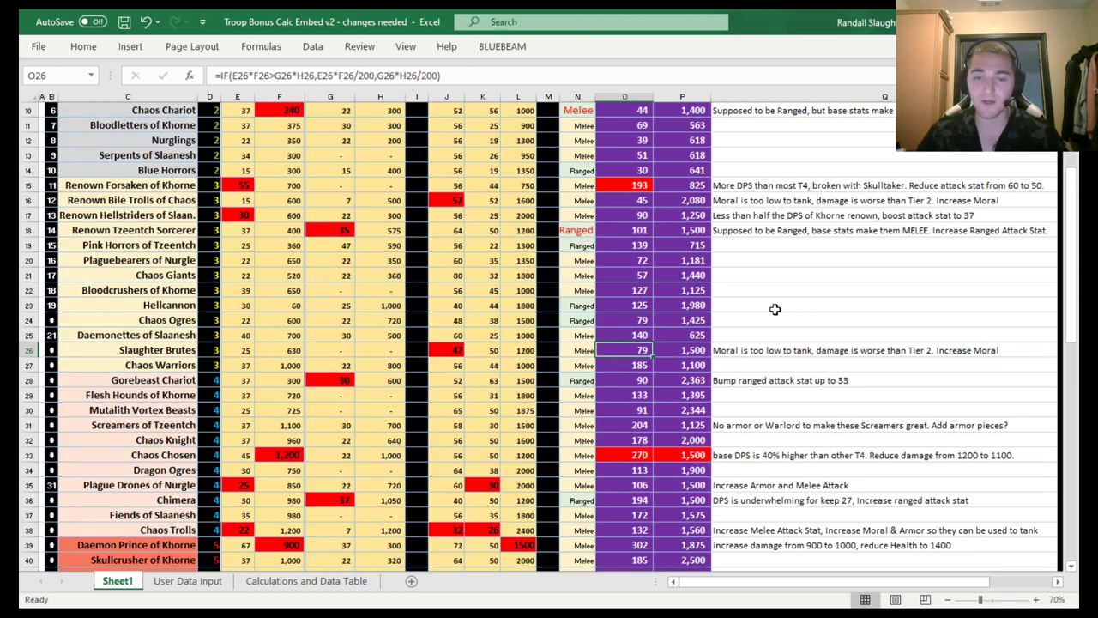
{"action": "left_click", "coordinate": [854, 292]}
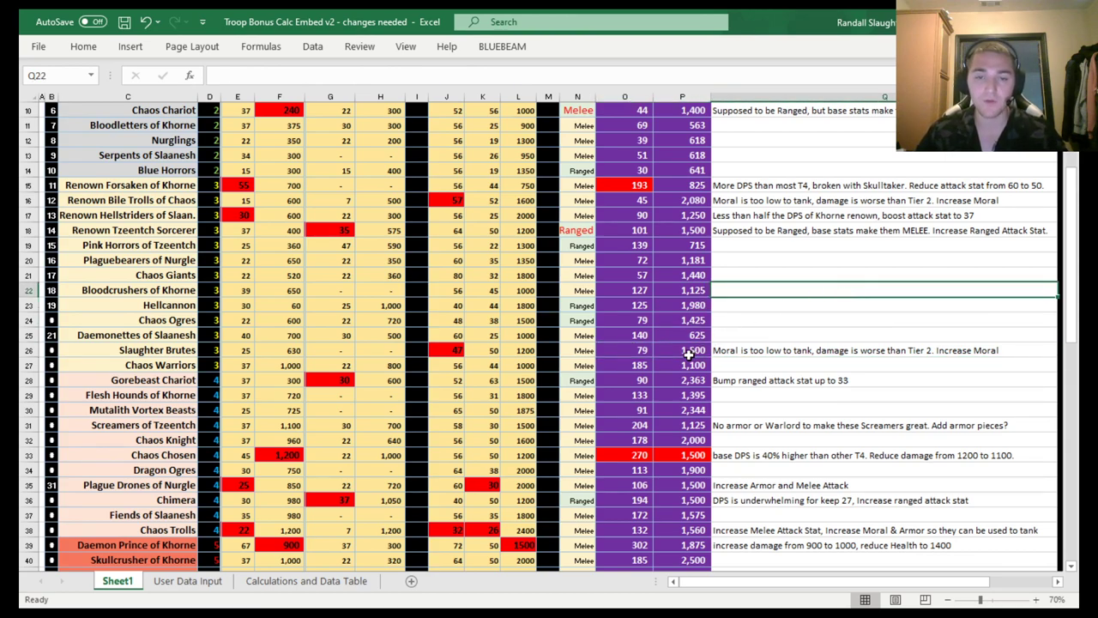
{"action": "left_click", "coordinate": [692, 350]}
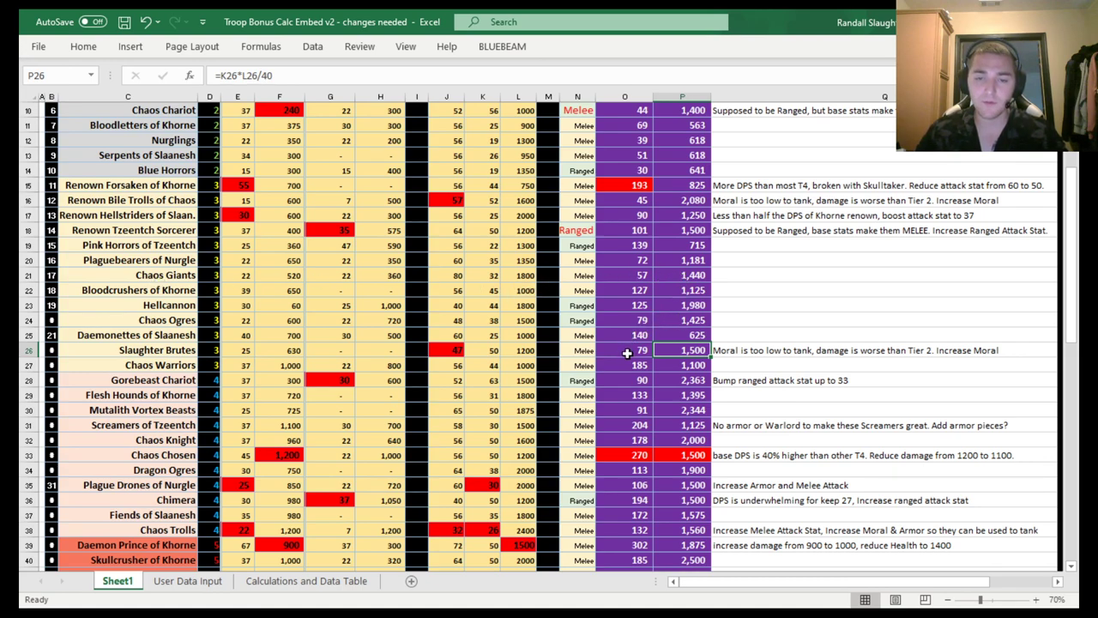
Set the morale of Slaughter Brutes to 52 and recheck the entry.
{"action": "left_click", "coordinate": [456, 351]}
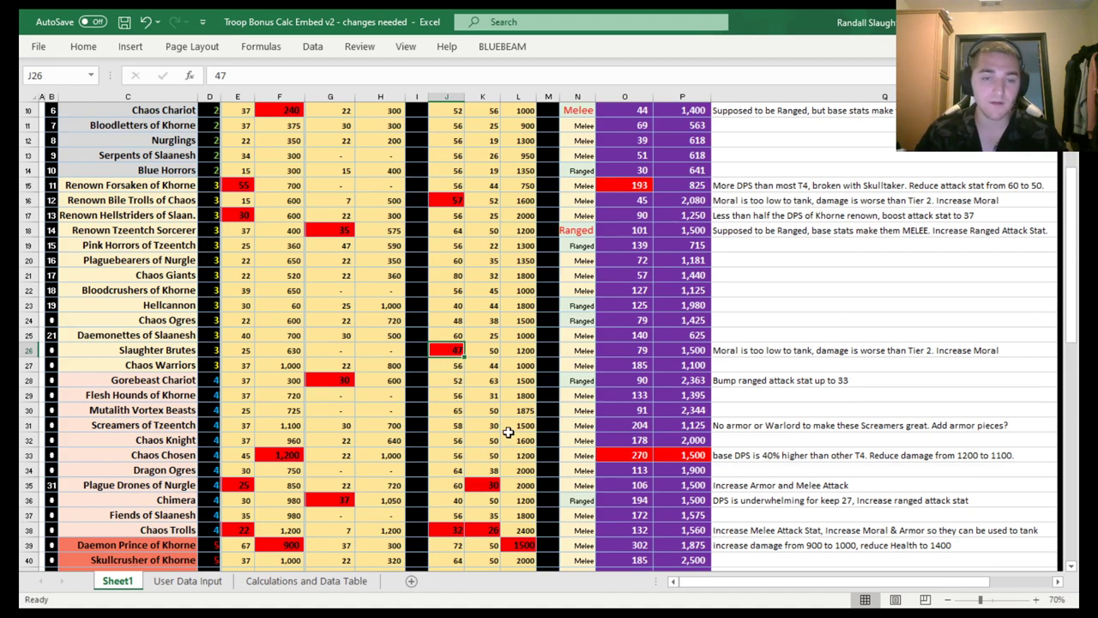
{"action": "type", "text": "52"}
{"action": "key", "text": "Return"}
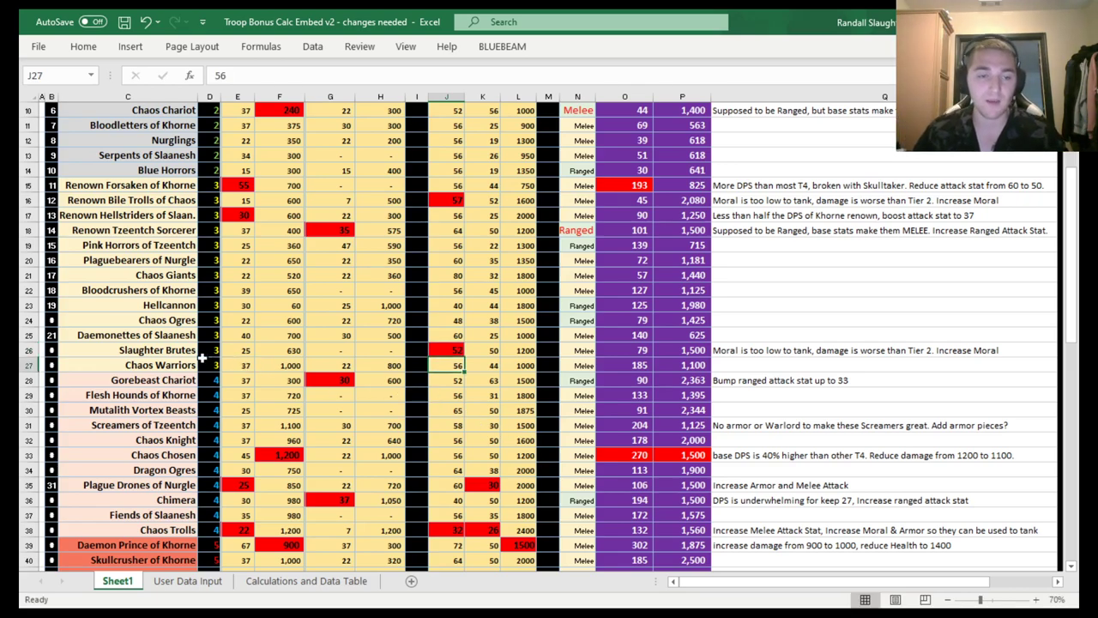
{"action": "left_click", "coordinate": [161, 352]}
{"action": "left_click", "coordinate": [443, 350]}
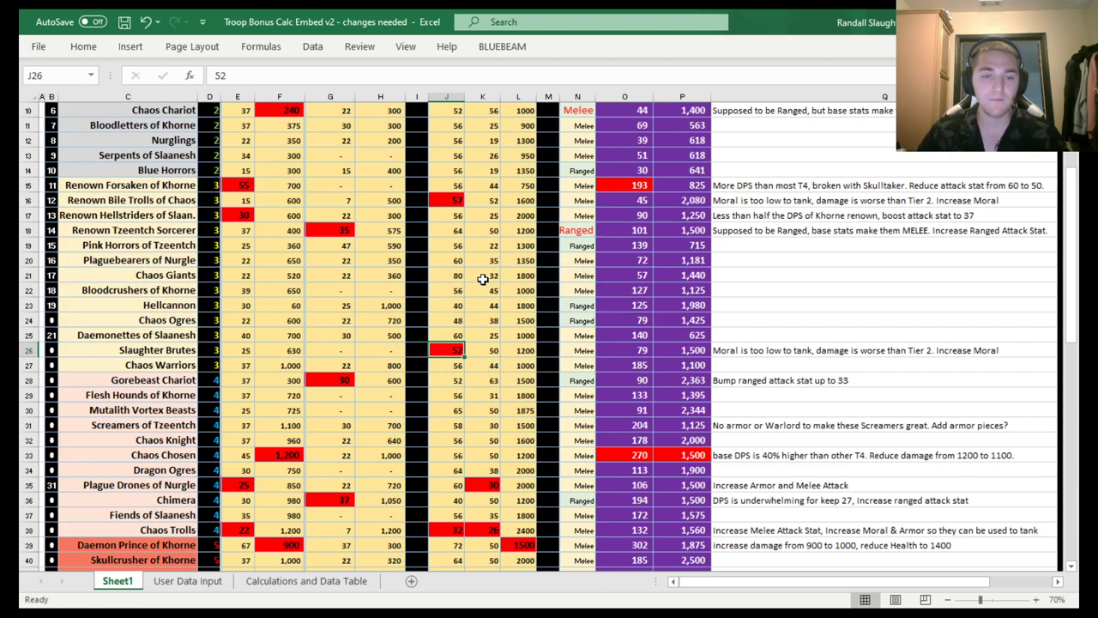
Review the Gorebeast Chariot's ranged stats and balance note, and set its ranged attack to 33.
{"action": "left_click", "coordinate": [322, 376]}
{"action": "scroll", "coordinate": [319, 339], "scroll_direction": "down", "scroll_amount": 2}
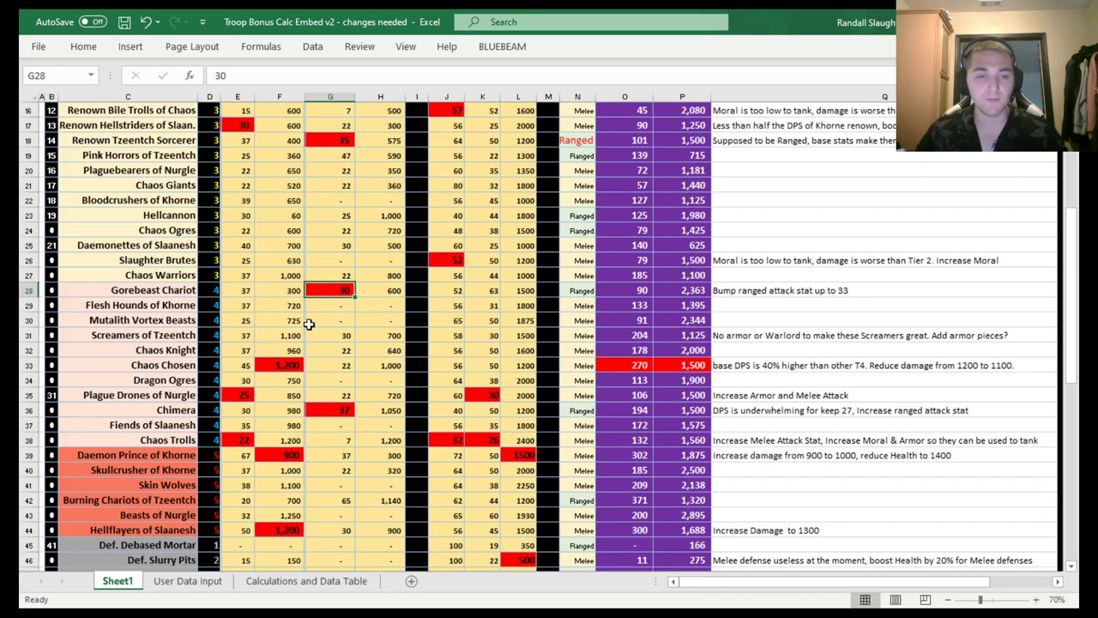
{"action": "left_click", "coordinate": [389, 291]}
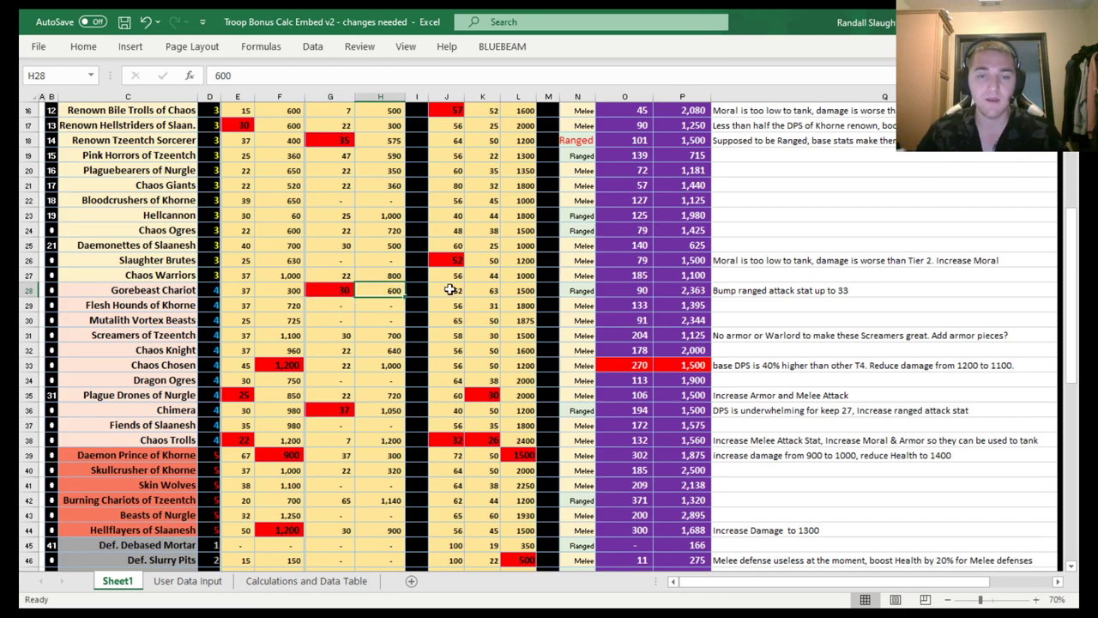
{"action": "left_click", "coordinate": [770, 276]}
{"action": "left_click", "coordinate": [769, 291]}
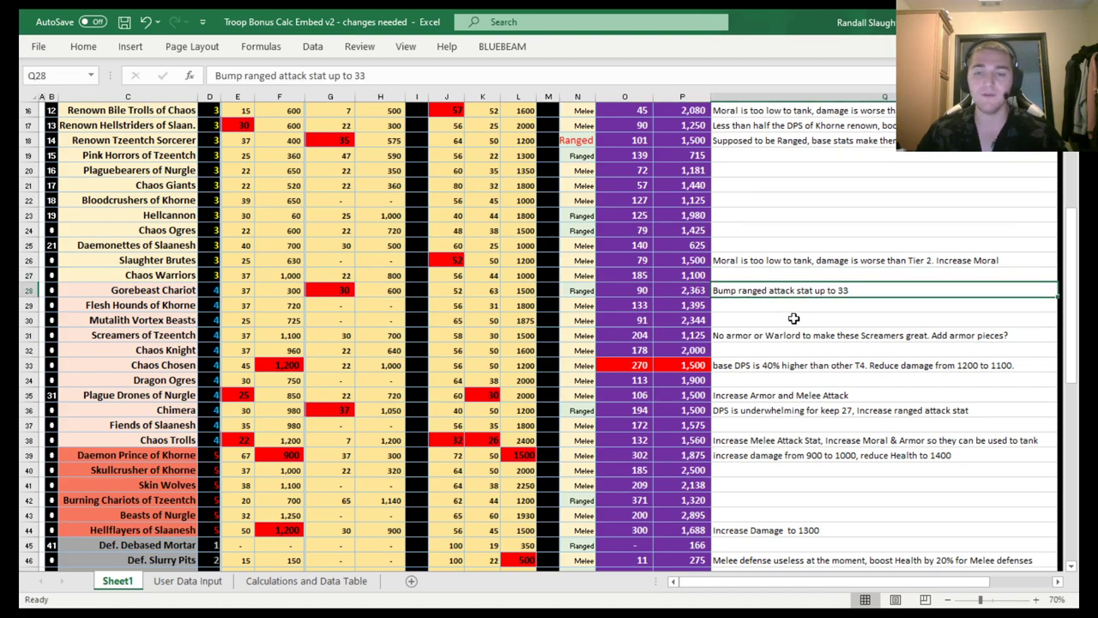
{"action": "left_click", "coordinate": [340, 295]}
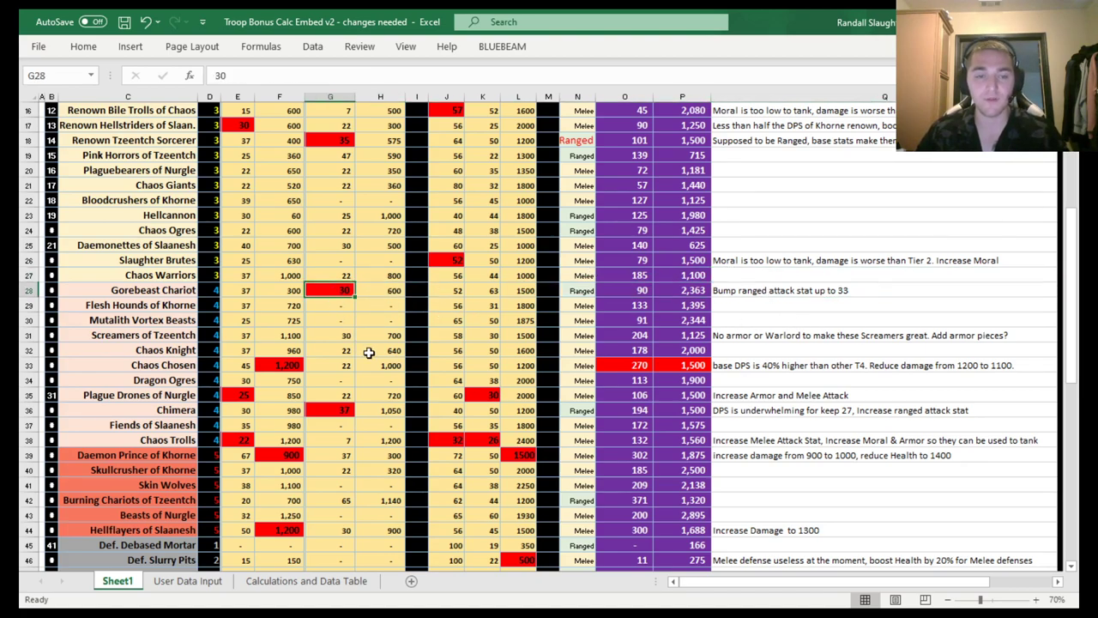
{"action": "type", "text": "3"}
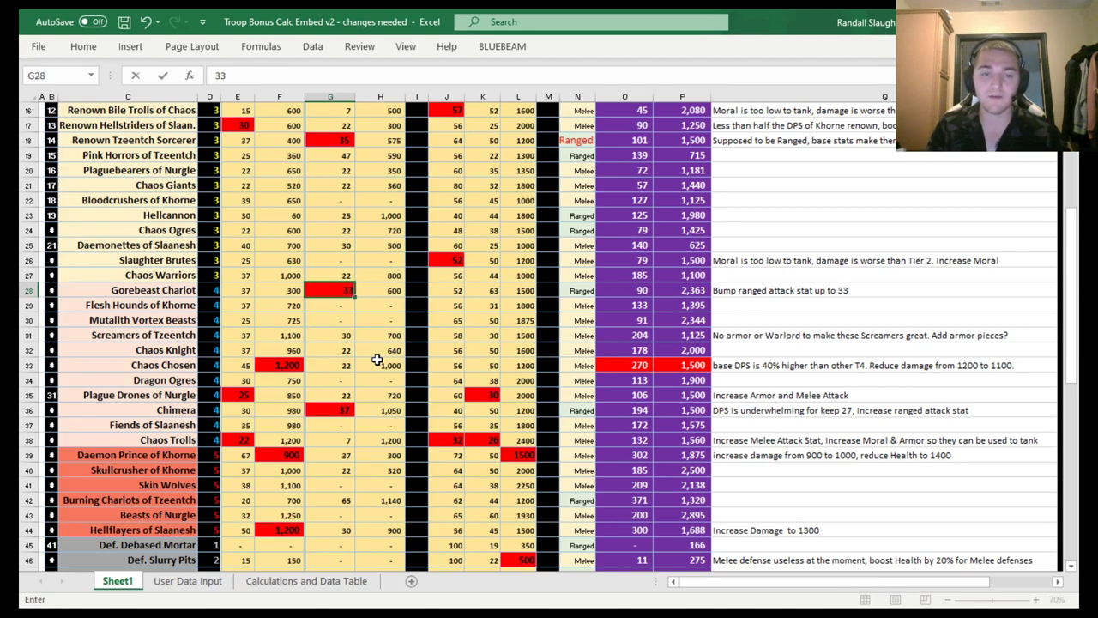
{"action": "key", "text": "Return"}
{"action": "key", "text": "Up"}
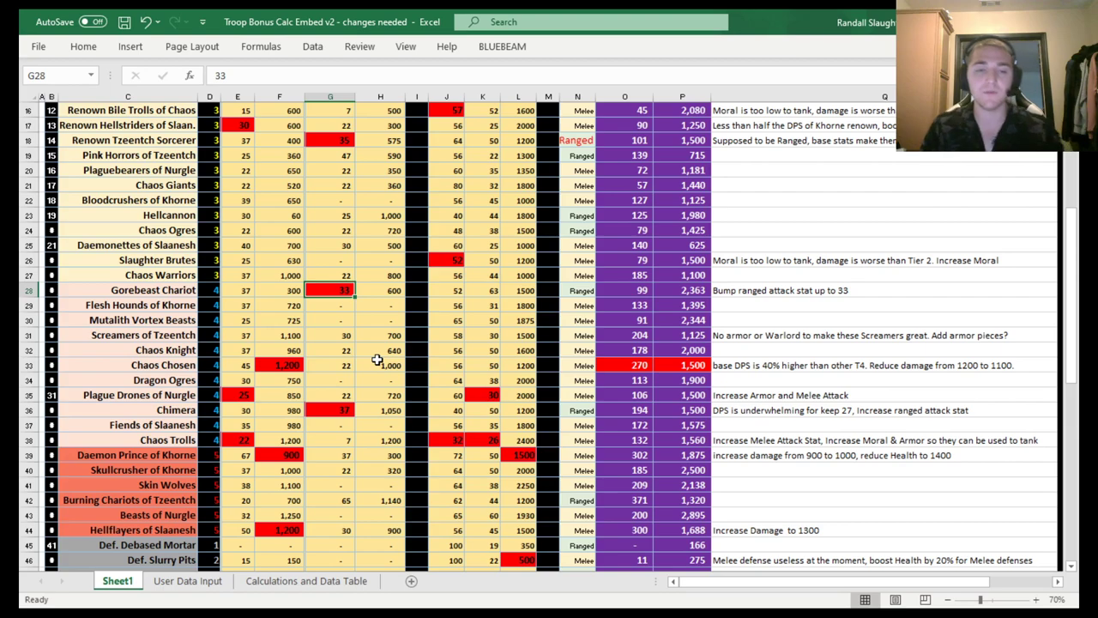
Compare the Gorebeast Chariot's DPS by re-entering ranged attack 30, then restoring it to 33.
{"action": "type", "text": "30"}
{"action": "key", "text": "Return"}
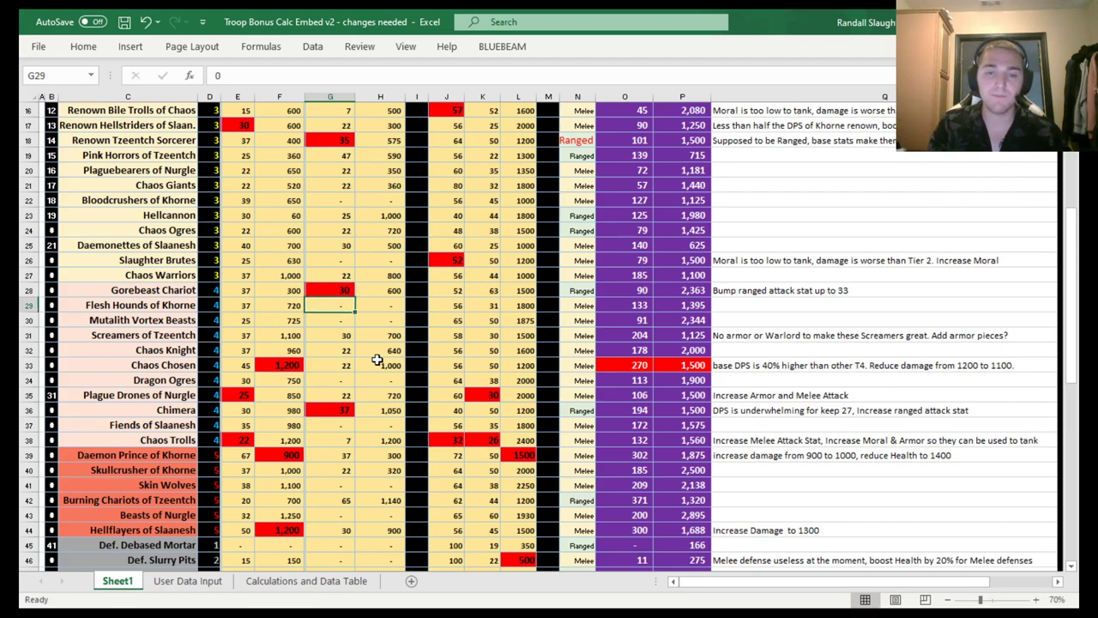
{"action": "left_click", "coordinate": [642, 291]}
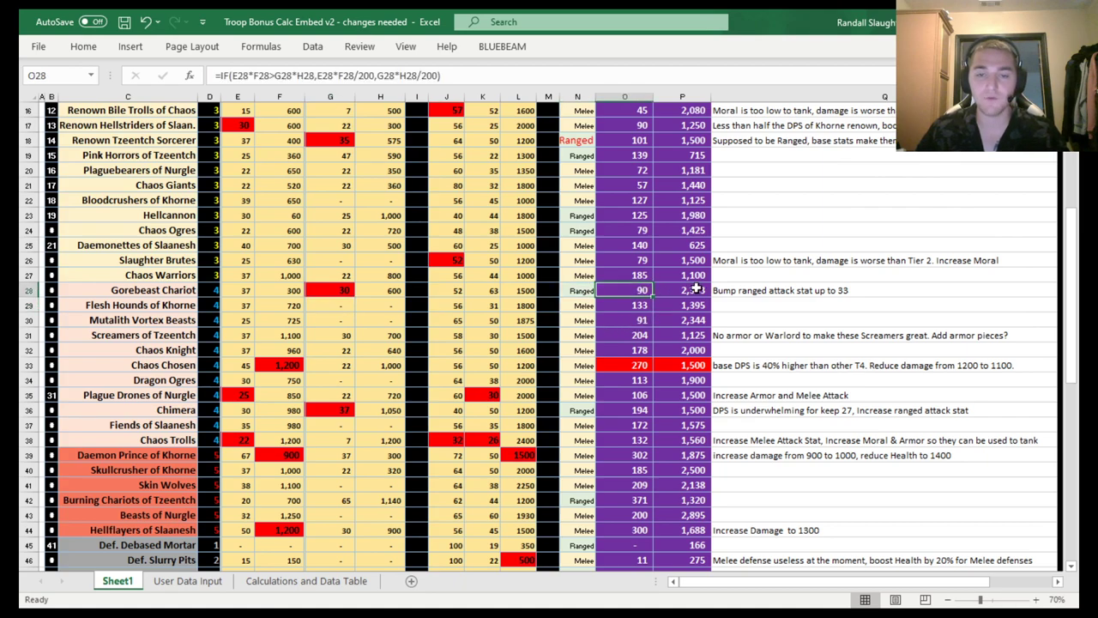
{"action": "left_click", "coordinate": [338, 290]}
{"action": "type", "text": "33"}
{"action": "key", "text": "Return"}
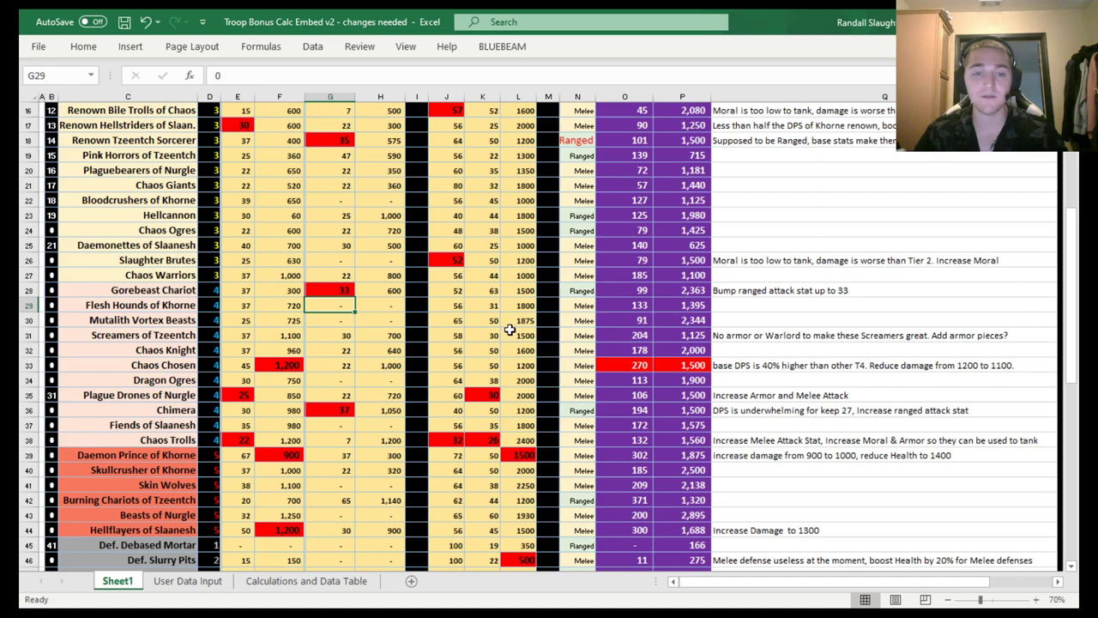
{"action": "scroll", "coordinate": [502, 329], "scroll_direction": "down", "scroll_amount": 1}
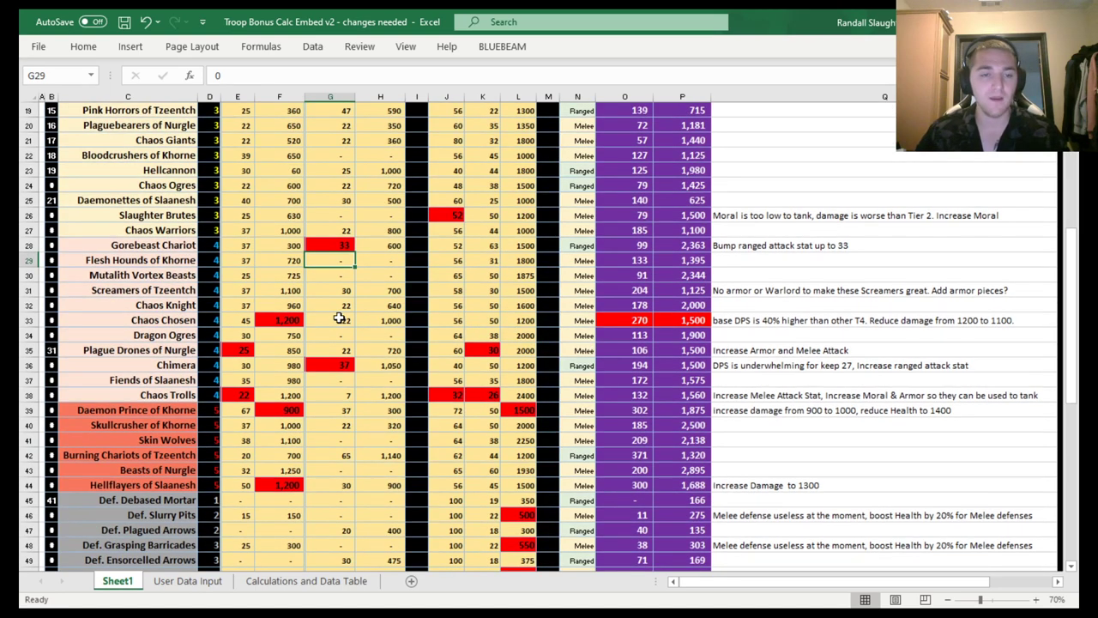
Check the Chaos Chosen's melee damage and DPS, and sort the troop table by actual DPS in descending order.
{"action": "left_click", "coordinate": [278, 320]}
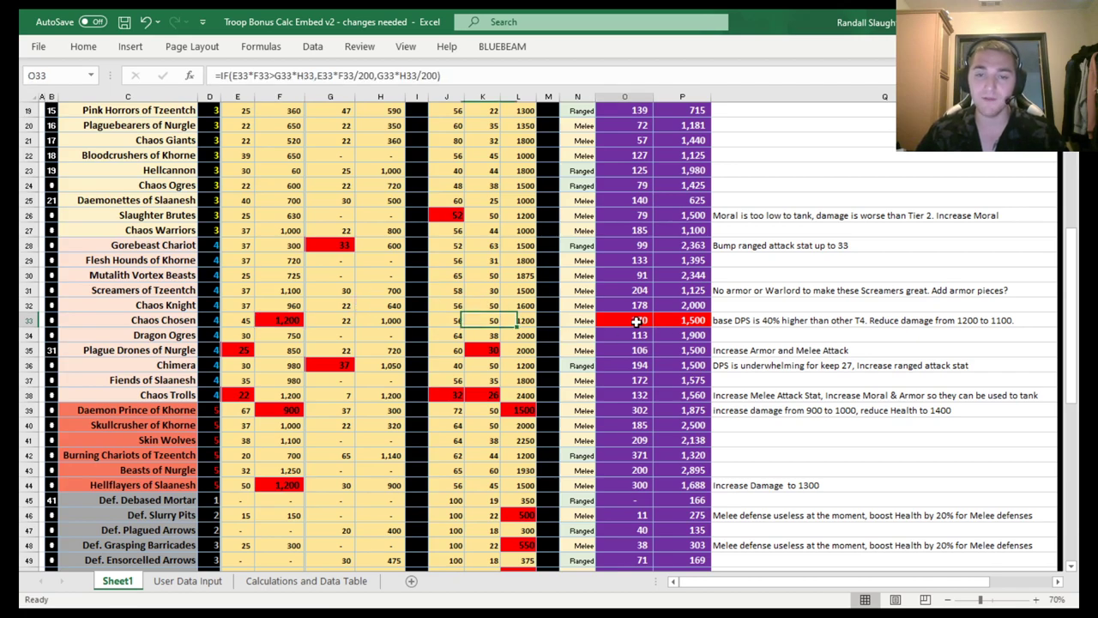
{"action": "left_click", "coordinate": [637, 320]}
{"action": "scroll", "coordinate": [637, 320], "scroll_direction": "up", "scroll_amount": 6}
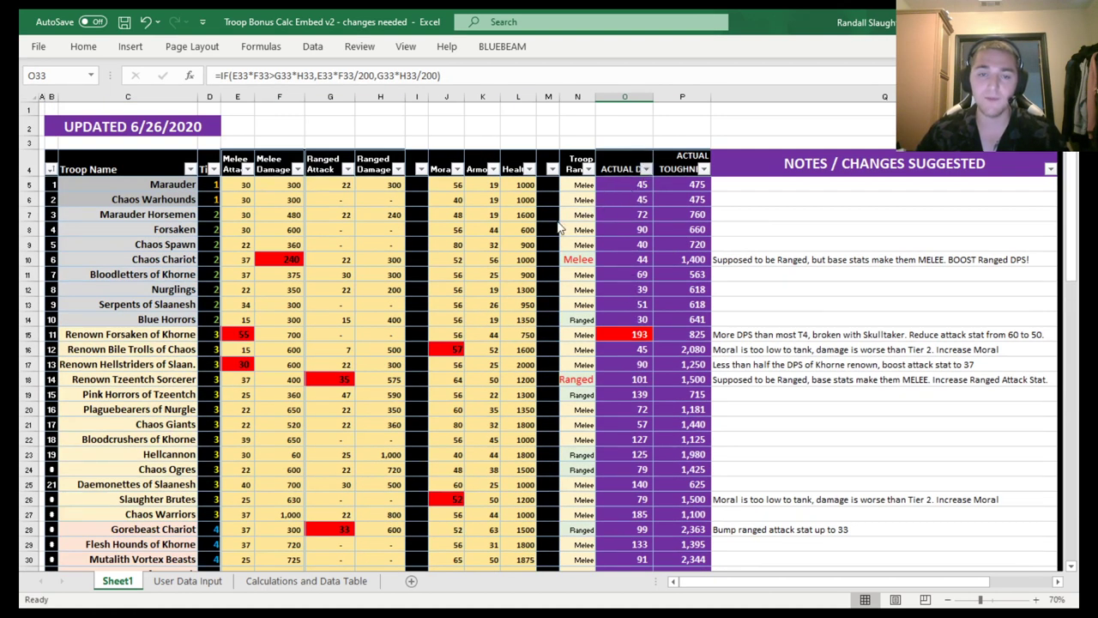
{"action": "key", "text": "ctrl+alt+l"}
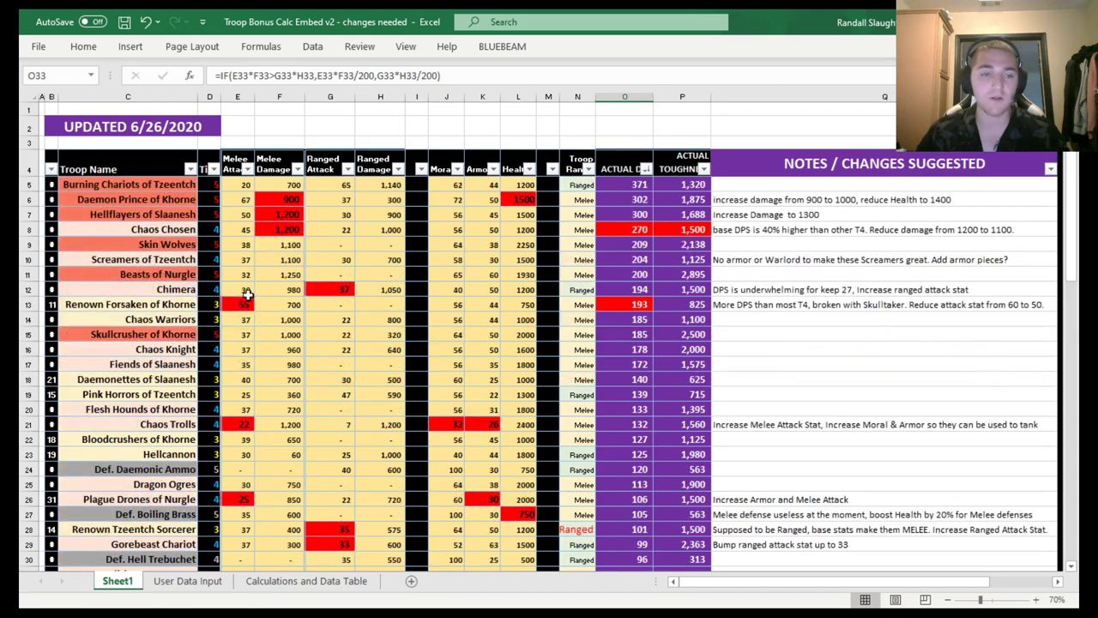
Compare the Chaos Chosen's DPS with that of the Skin Wolves and Screamers of Tzeentch.
{"action": "left_click", "coordinate": [137, 230]}
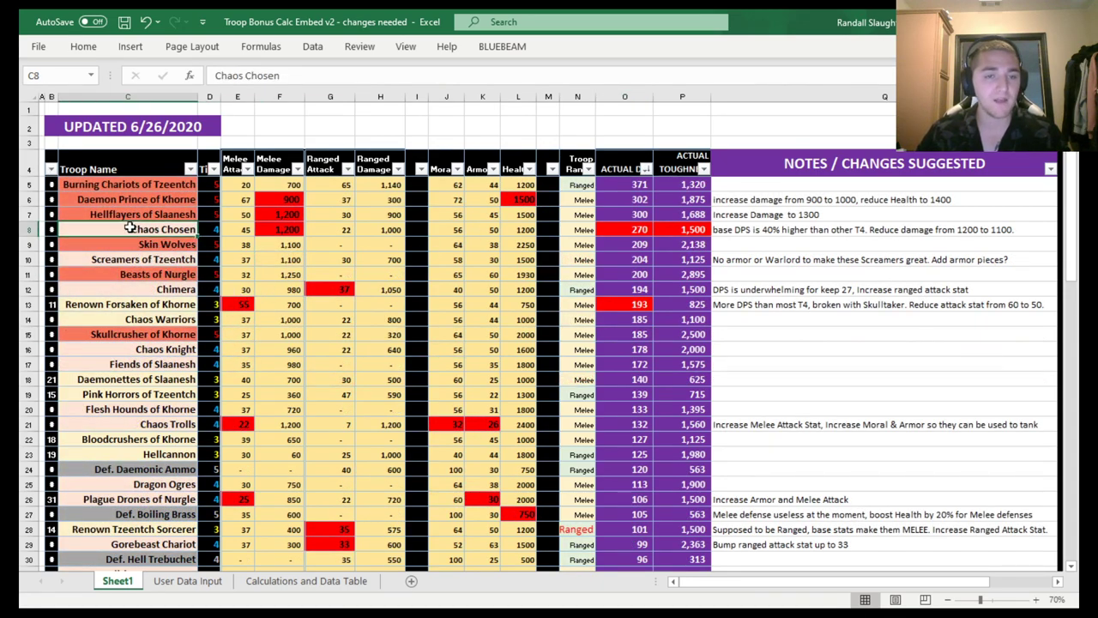
{"action": "left_click", "coordinate": [26, 229]}
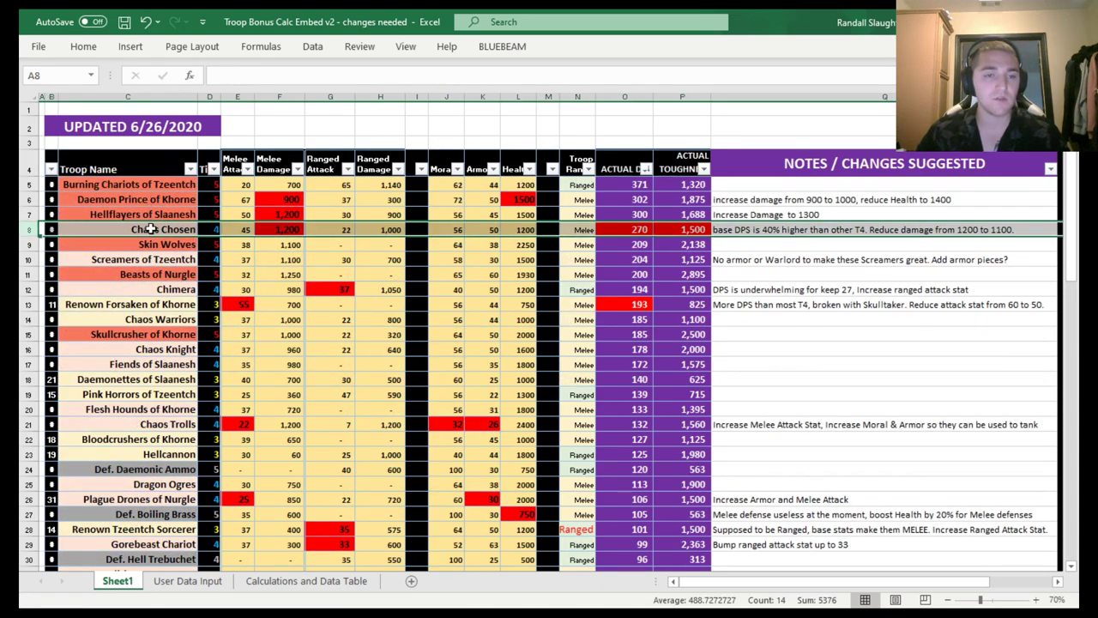
{"action": "left_click", "coordinate": [632, 248]}
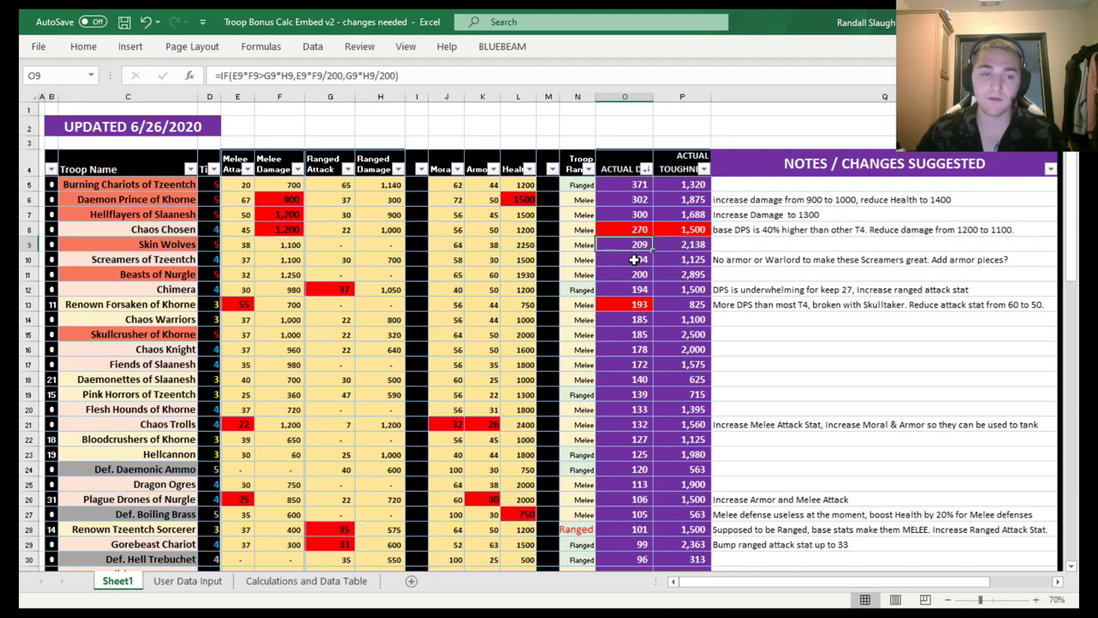
{"action": "left_click", "coordinate": [636, 259]}
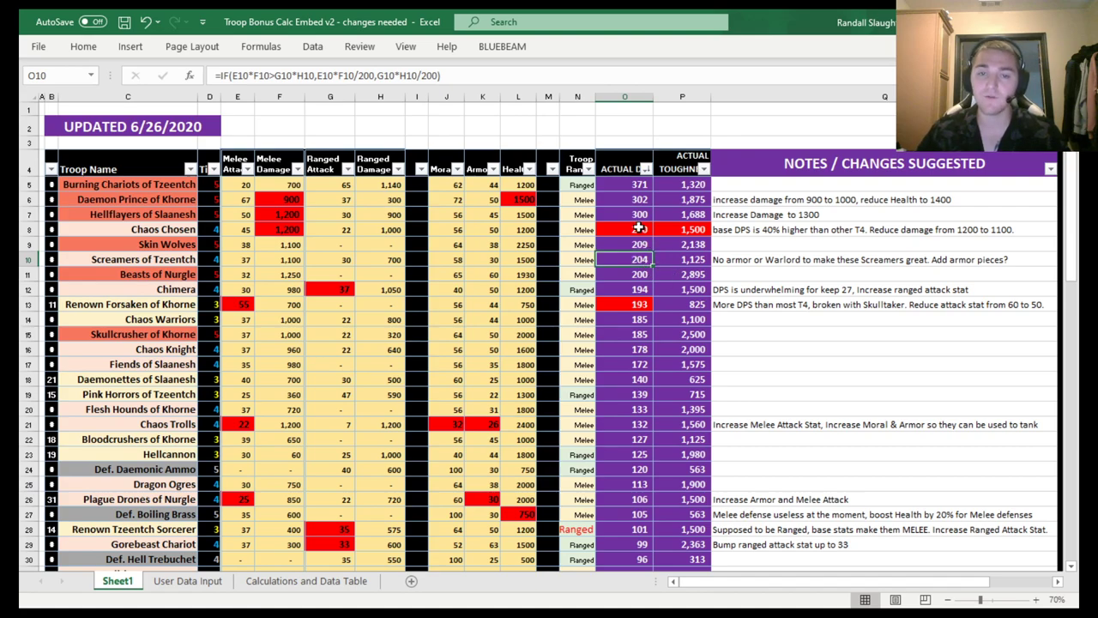
{"action": "left_click", "coordinate": [641, 229]}
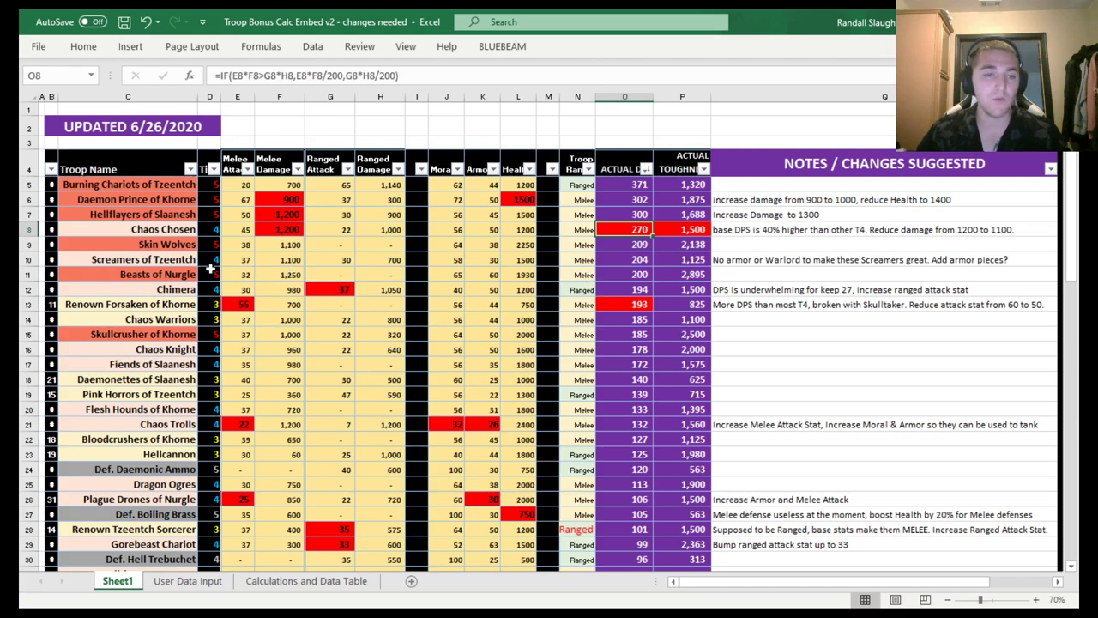
{"action": "left_click", "coordinate": [622, 261]}
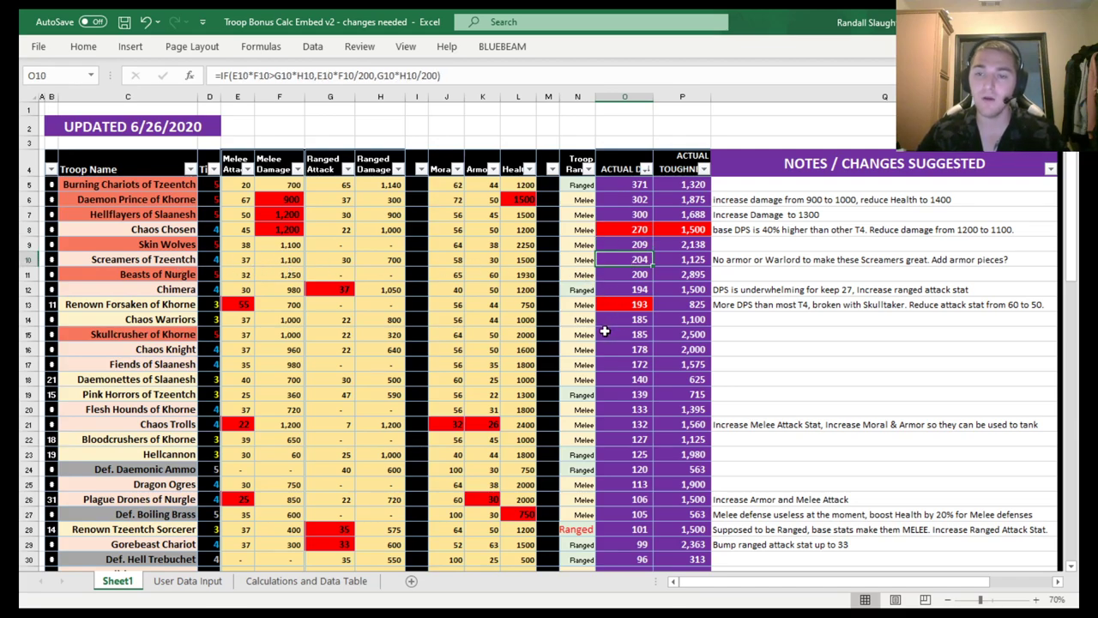
Review the Chaos Chosen's balance note and set its melee damage to 1100.
{"action": "left_click", "coordinate": [747, 245]}
{"action": "left_click", "coordinate": [749, 230]}
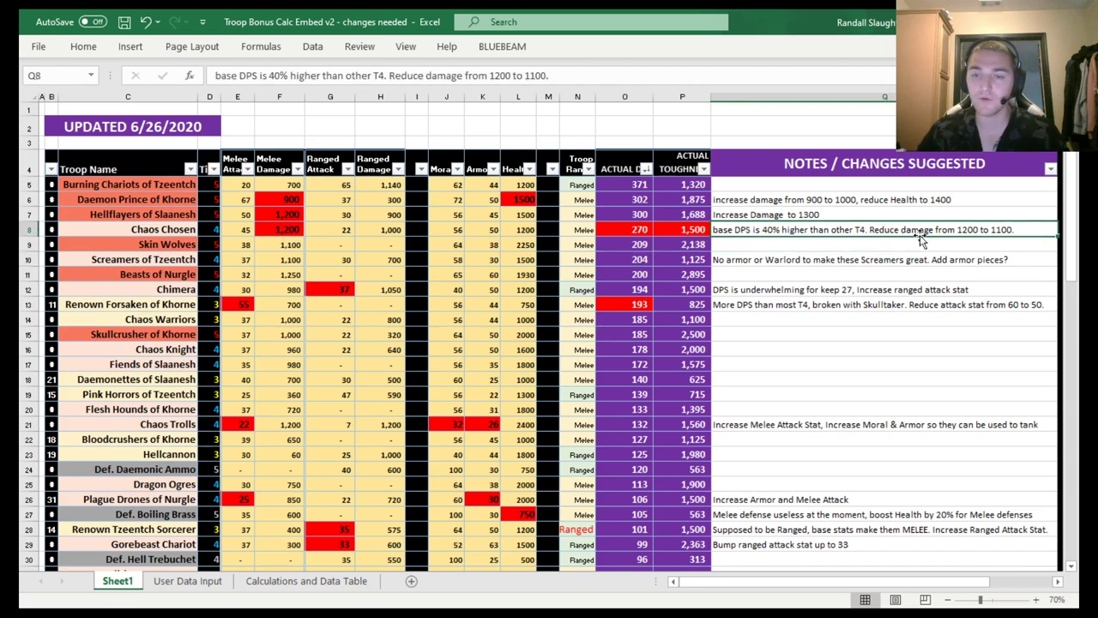
{"action": "left_click", "coordinate": [292, 229]}
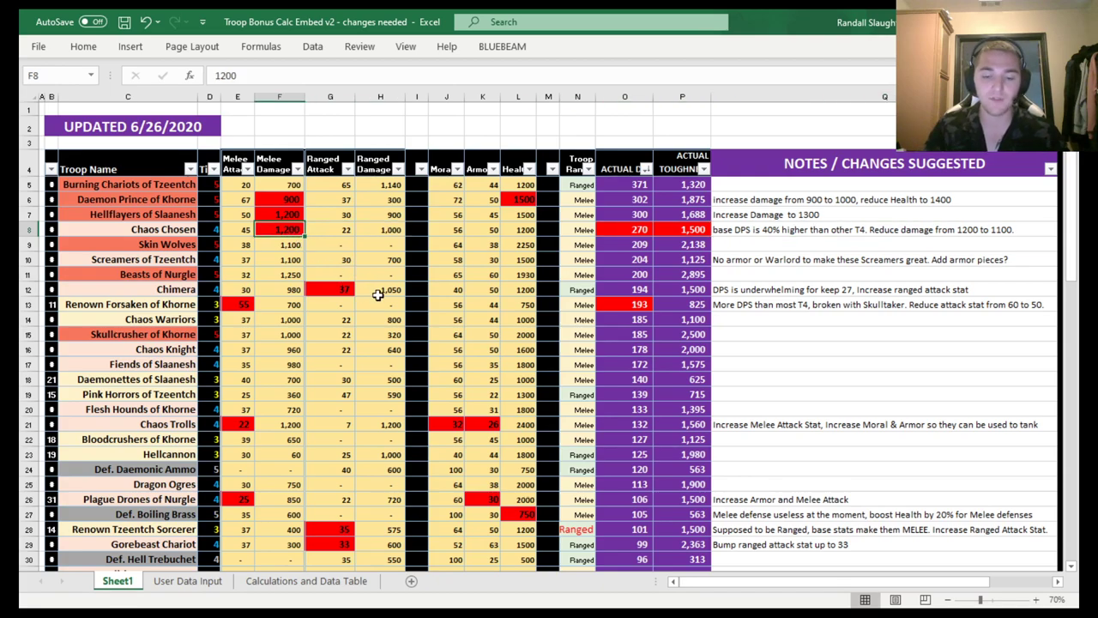
{"action": "type", "text": "1100"}
{"action": "key", "text": "Return"}
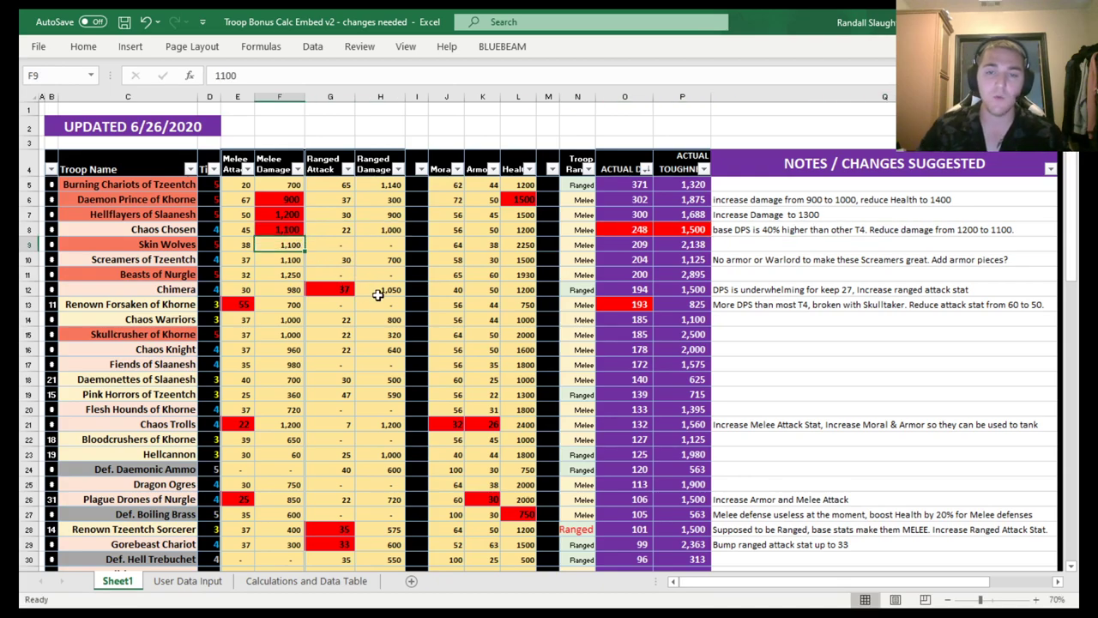
Examine the Chaos Chosen's recalculated DPS and its suggested-change note.
{"action": "left_click", "coordinate": [644, 229]}
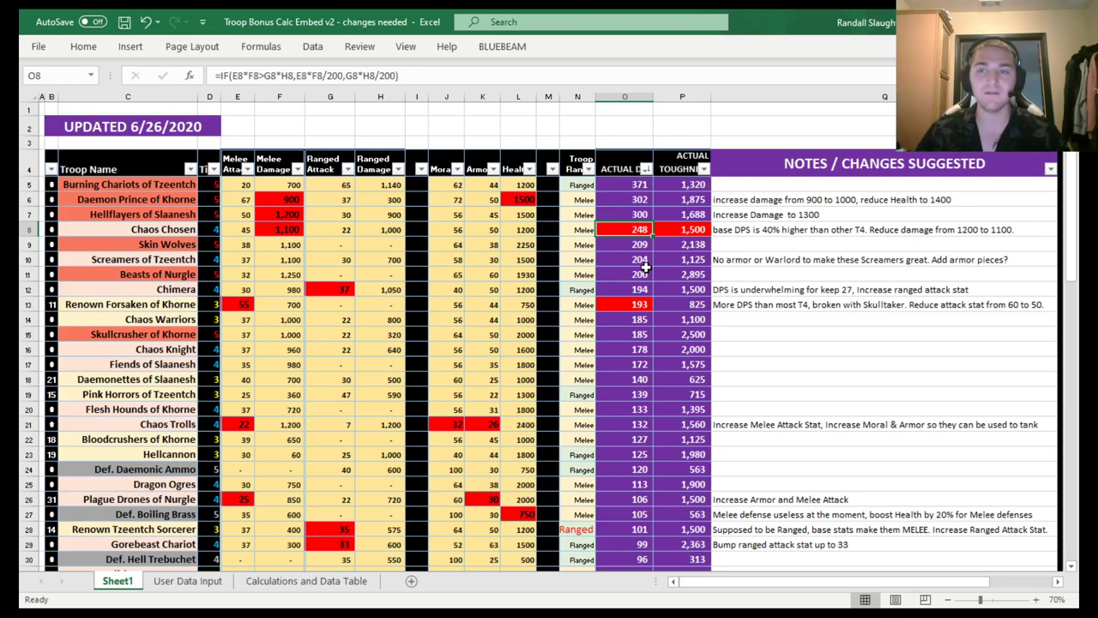
{"action": "left_click", "coordinate": [766, 247]}
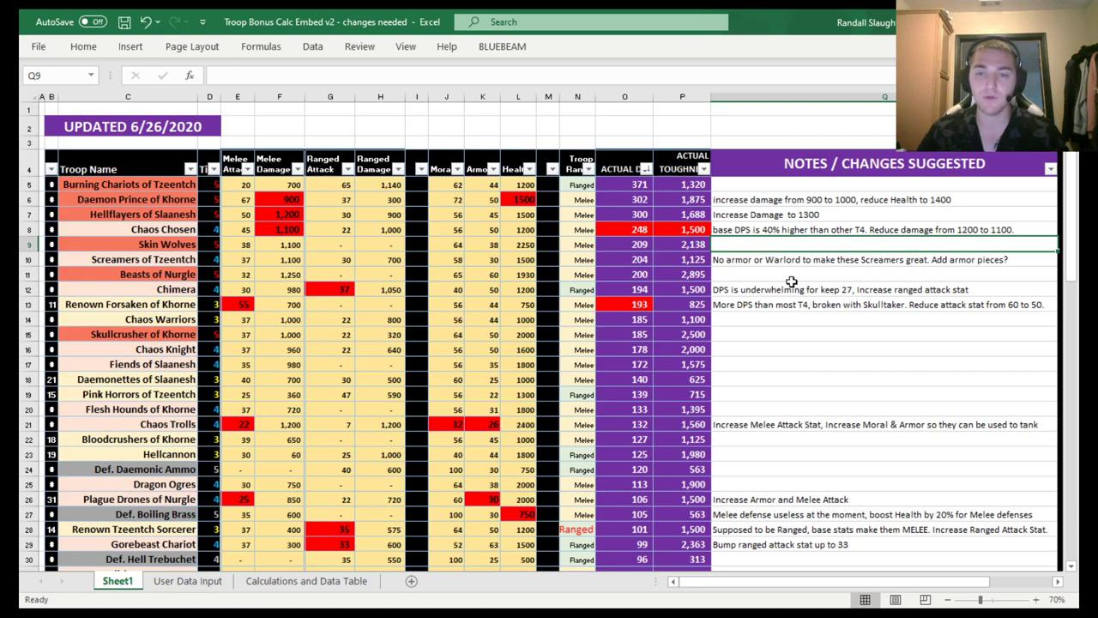
{"action": "left_click", "coordinate": [841, 217]}
{"action": "left_click", "coordinate": [818, 248]}
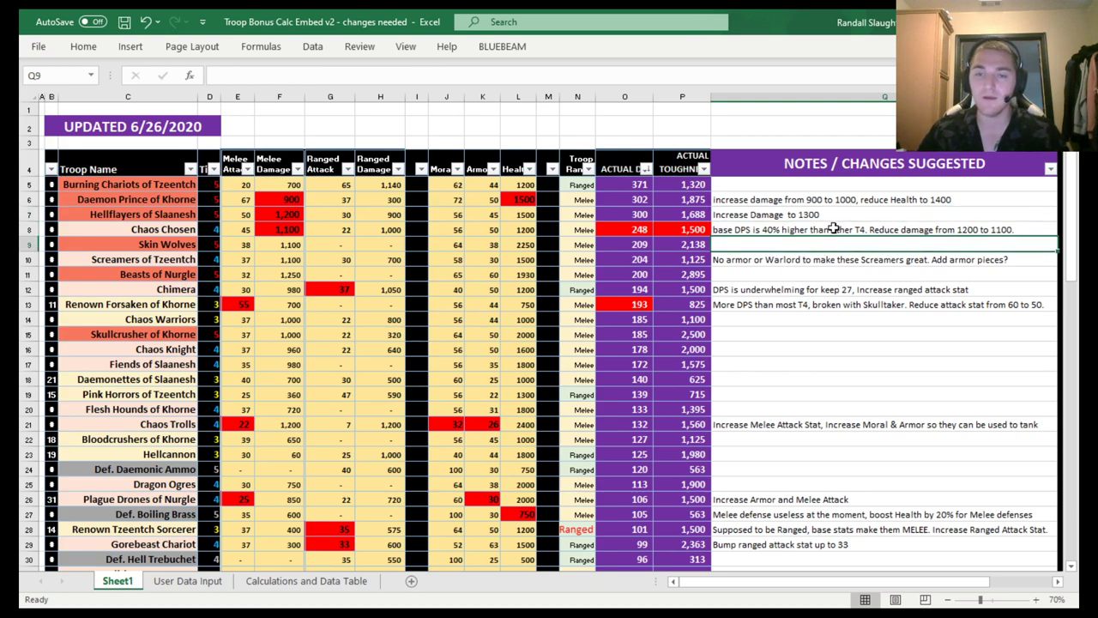
{"action": "left_click", "coordinate": [856, 197]}
{"action": "left_click", "coordinate": [806, 228]}
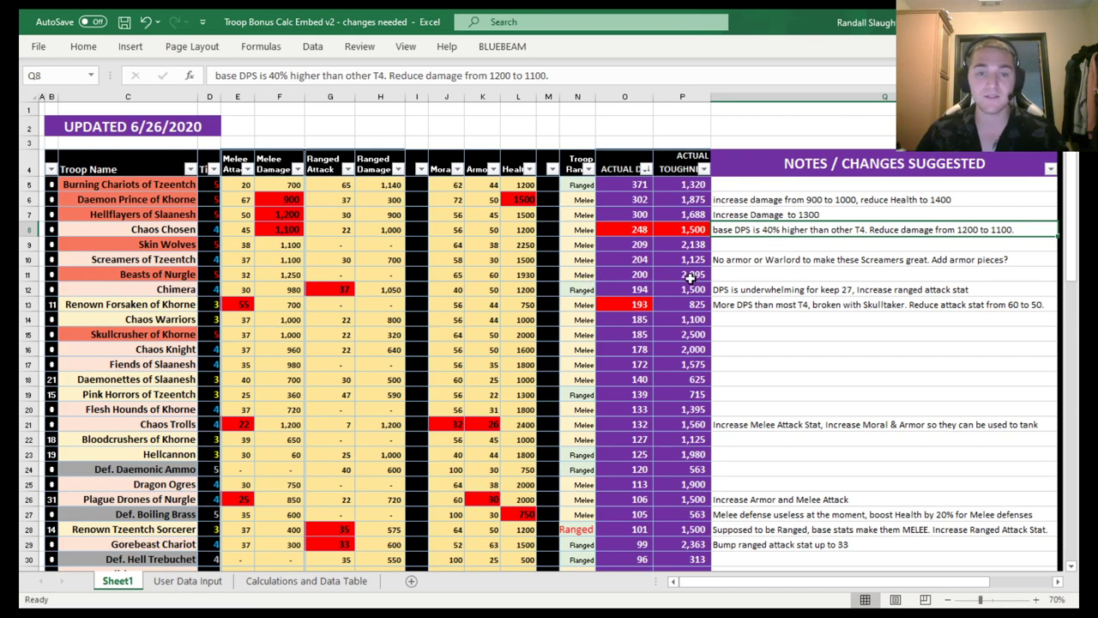
Compare the Chaos Chosen's DPS by re-entering melee damage 1200, then restoring it to 1100.
{"action": "left_click", "coordinate": [282, 228]}
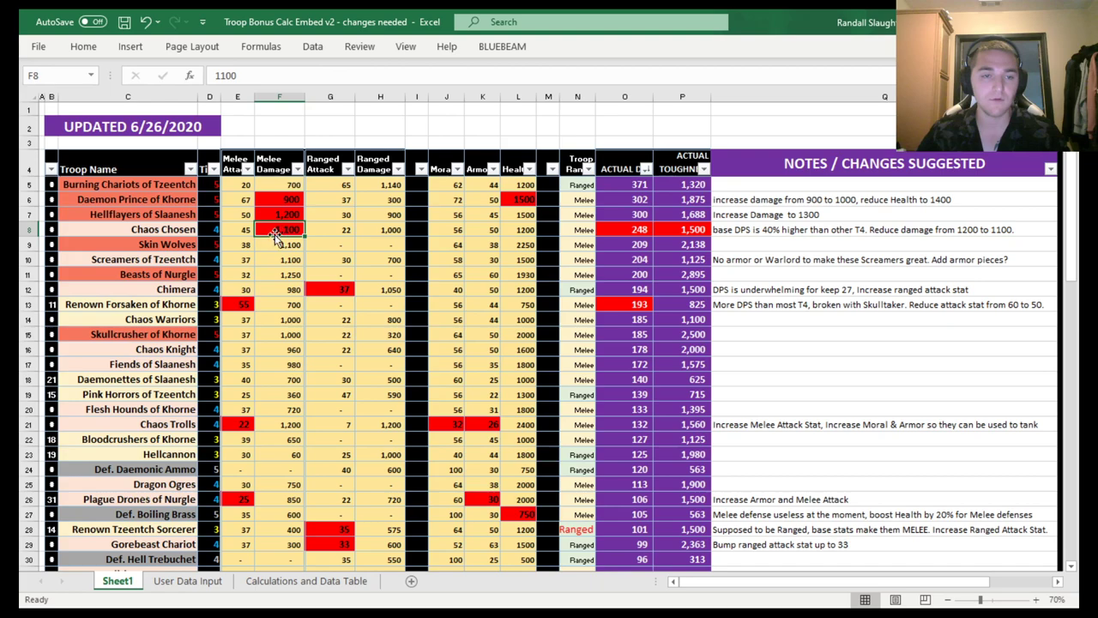
{"action": "type", "text": "1200"}
{"action": "key", "text": "Return"}
{"action": "key", "text": "Up"}
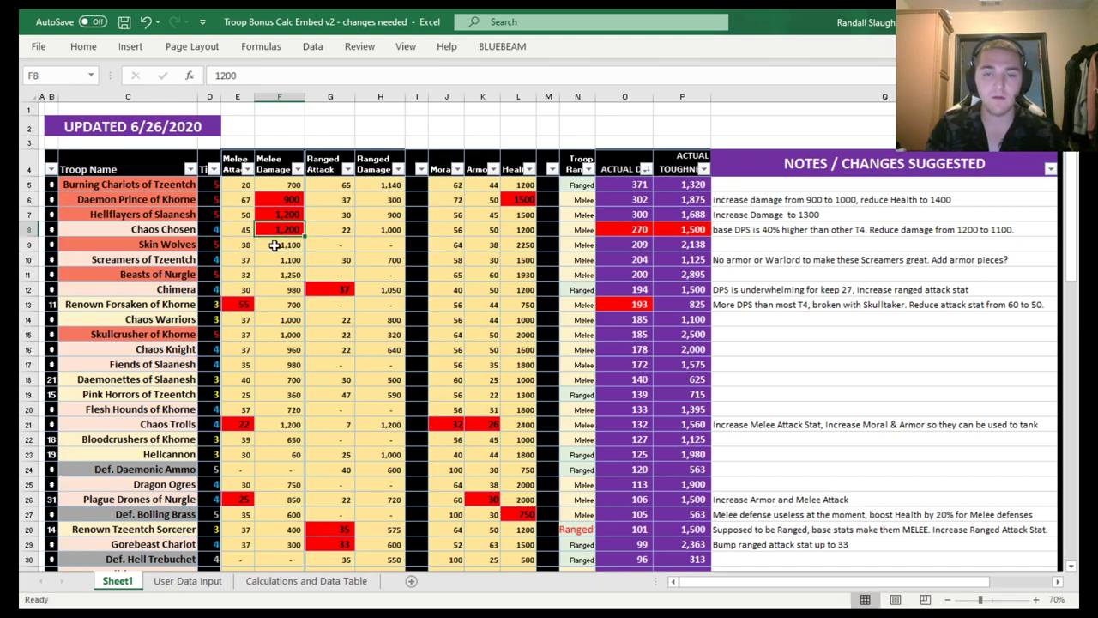
{"action": "type", "text": "1100"}
{"action": "key", "text": "Return"}
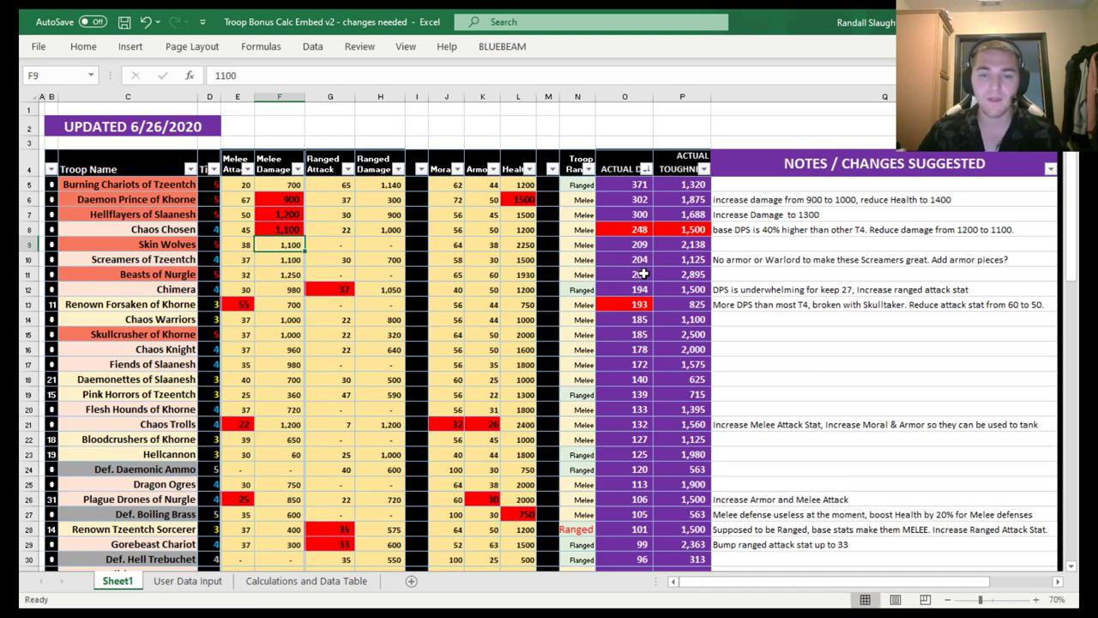
{"action": "left_click", "coordinate": [643, 228]}
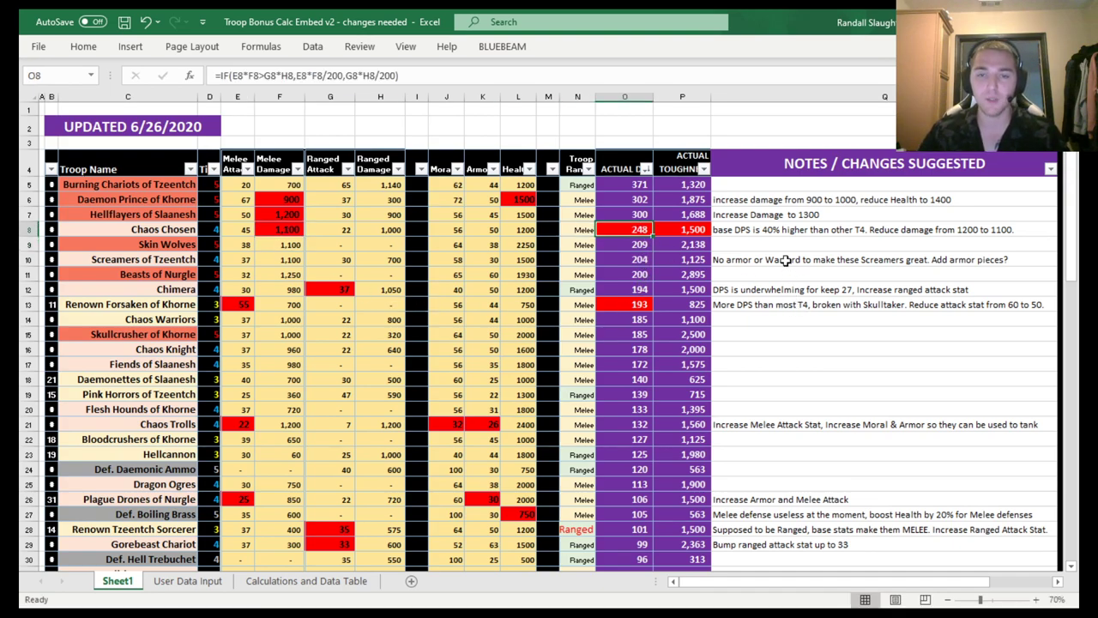
Sort the troop table back into its original troop number order and return to the Chaos Chosen's row.
{"action": "left_click", "coordinate": [717, 244]}
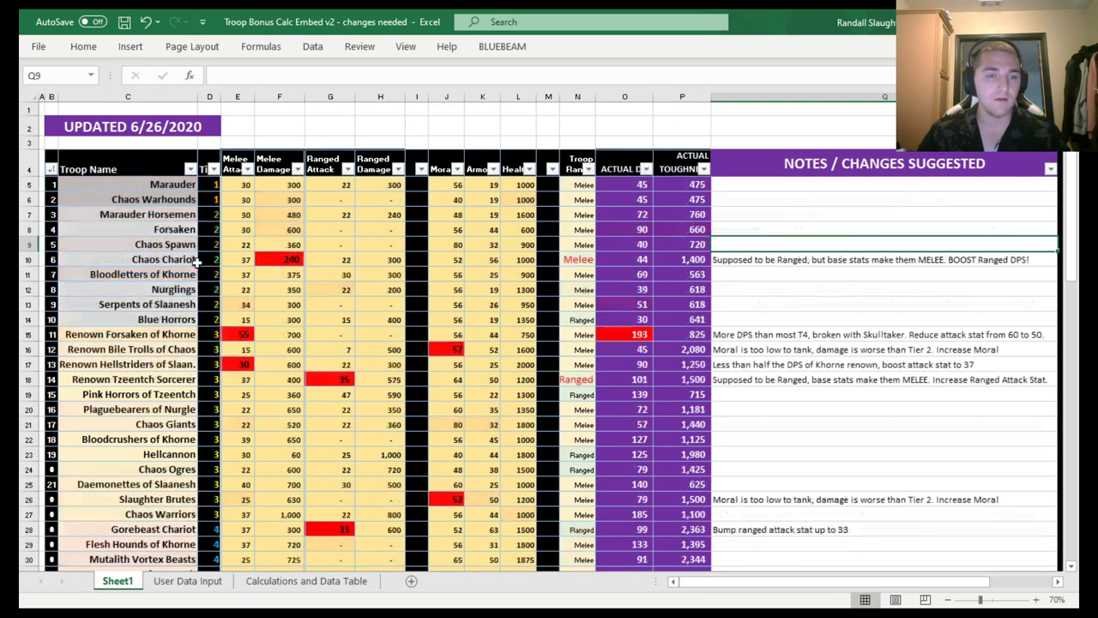
{"action": "left_click", "coordinate": [279, 258]}
{"action": "scroll", "coordinate": [640, 302], "scroll_direction": "down", "scroll_amount": 1}
{"action": "left_click", "coordinate": [824, 242]}
{"action": "scroll", "coordinate": [825, 249], "scroll_direction": "down", "scroll_amount": 5}
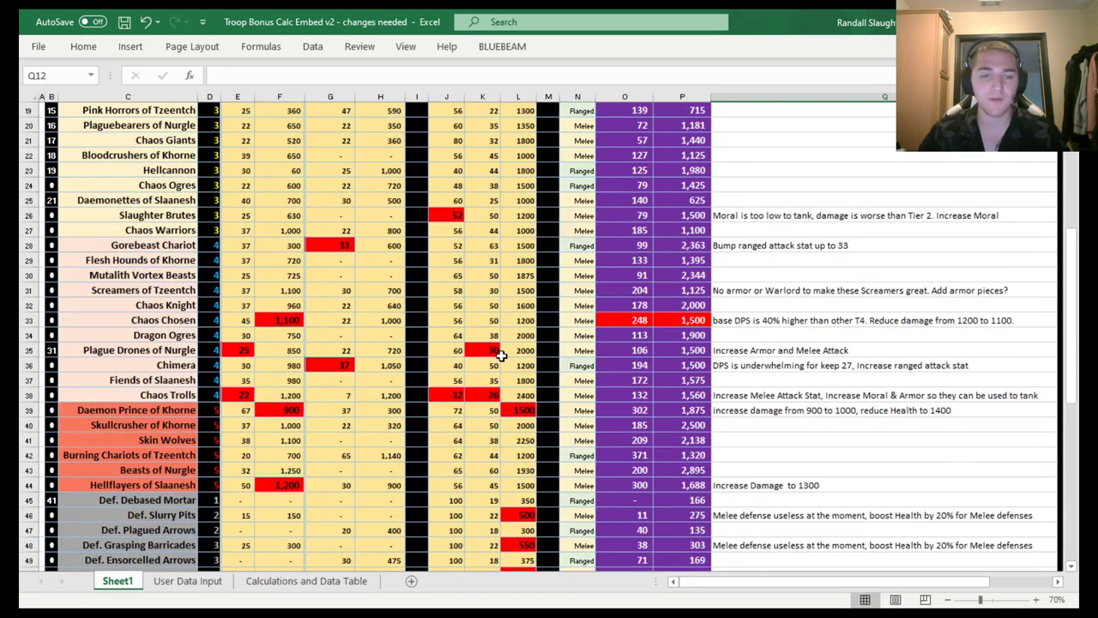
{"action": "scroll", "coordinate": [502, 352], "scroll_direction": "down", "scroll_amount": 1}
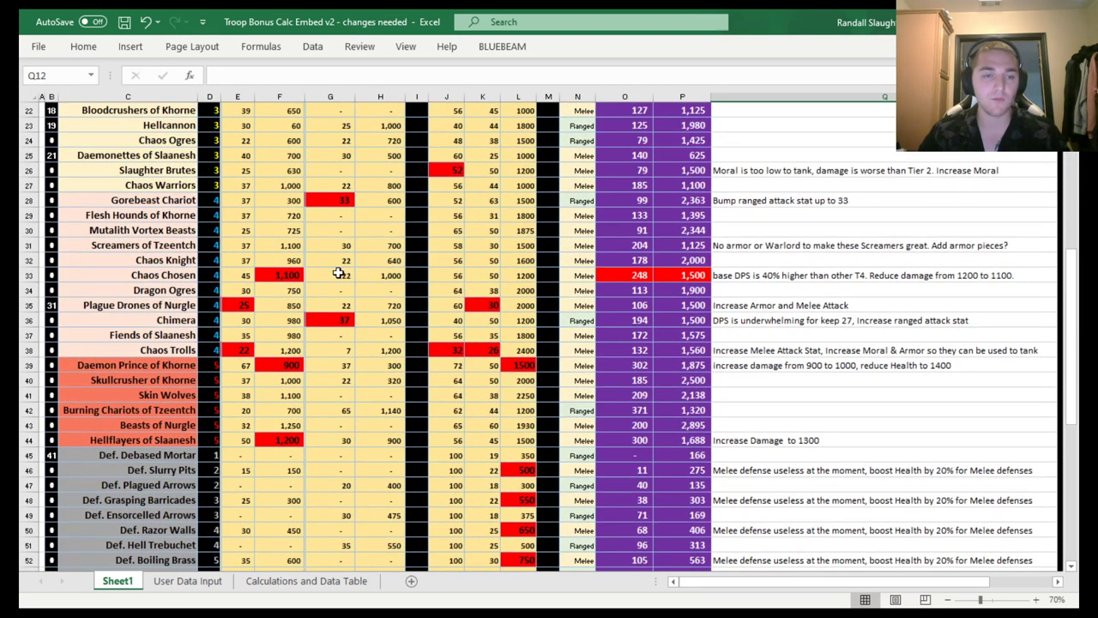
{"action": "left_click", "coordinate": [339, 273]}
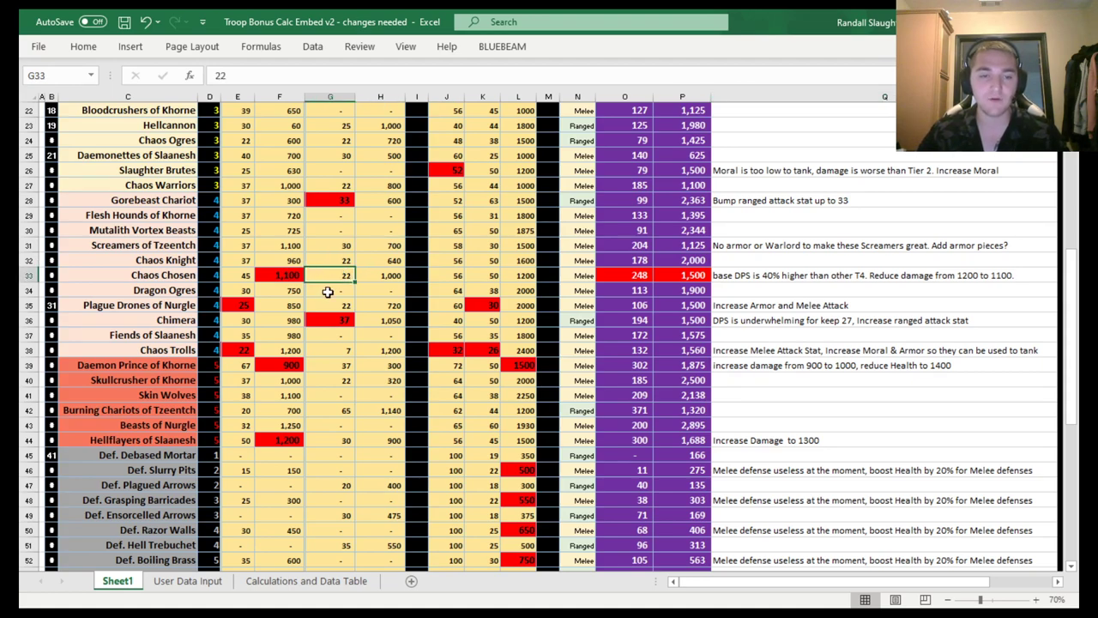
Review the balance note for Plague Drones of Nurgle, set their melee attack to 30 and check their DPS.
{"action": "left_click", "coordinate": [152, 305]}
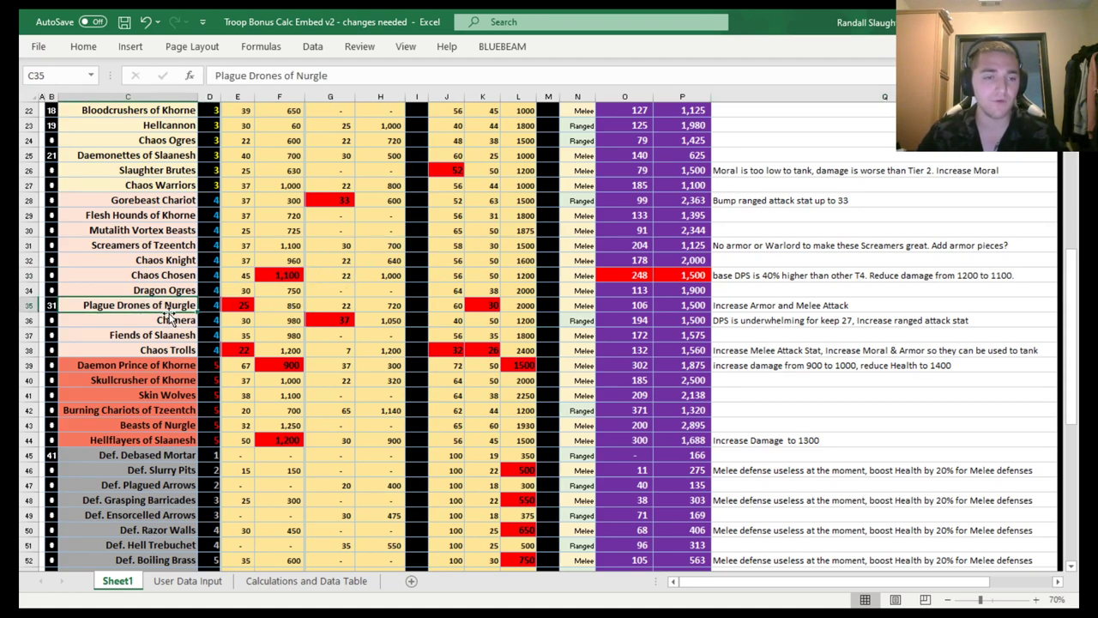
{"action": "left_click", "coordinate": [762, 306]}
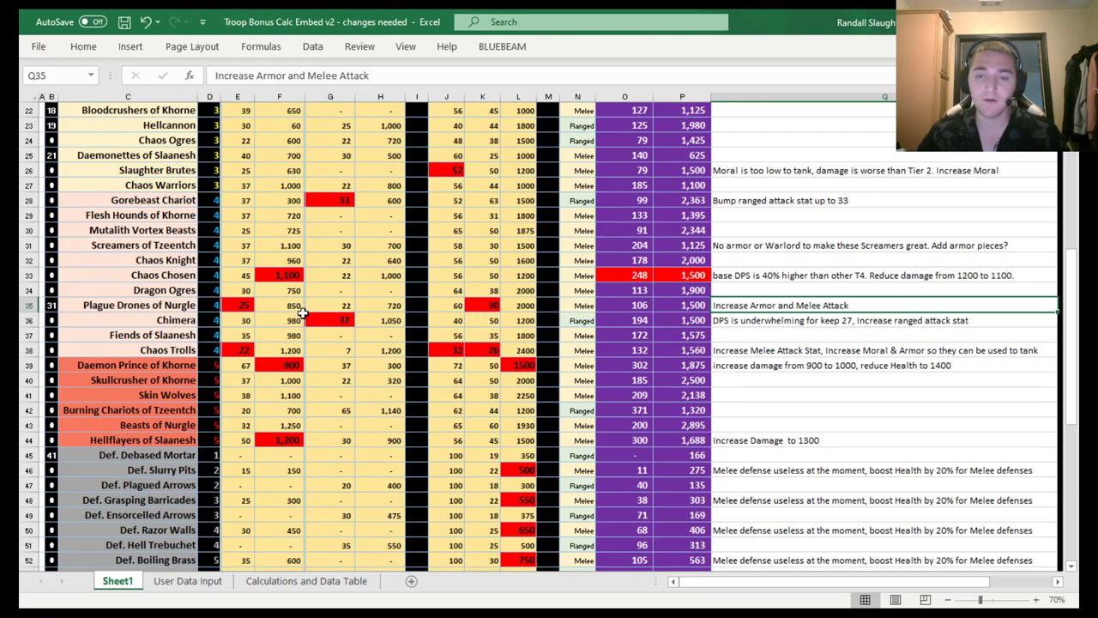
{"action": "left_click", "coordinate": [245, 305]}
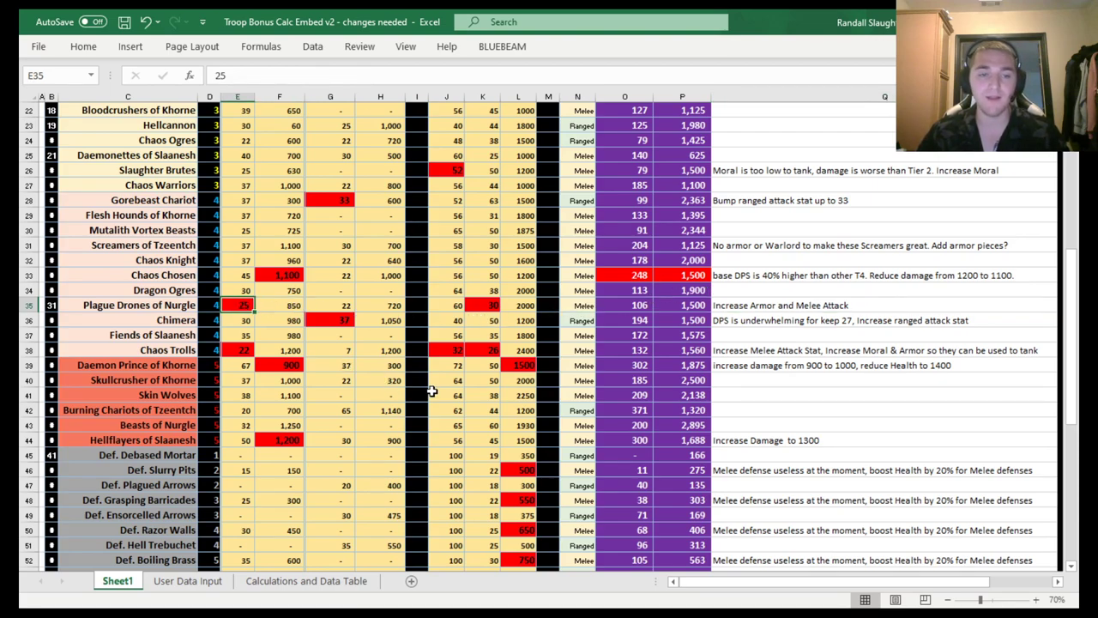
{"action": "type", "text": "30"}
{"action": "key", "text": "Return"}
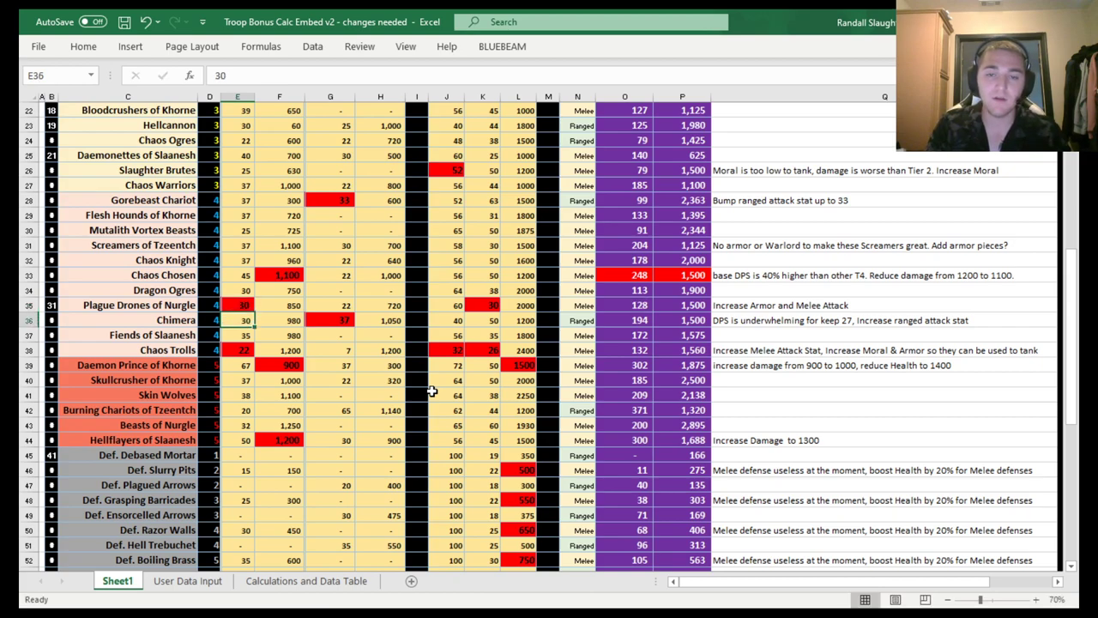
{"action": "left_click", "coordinate": [625, 305]}
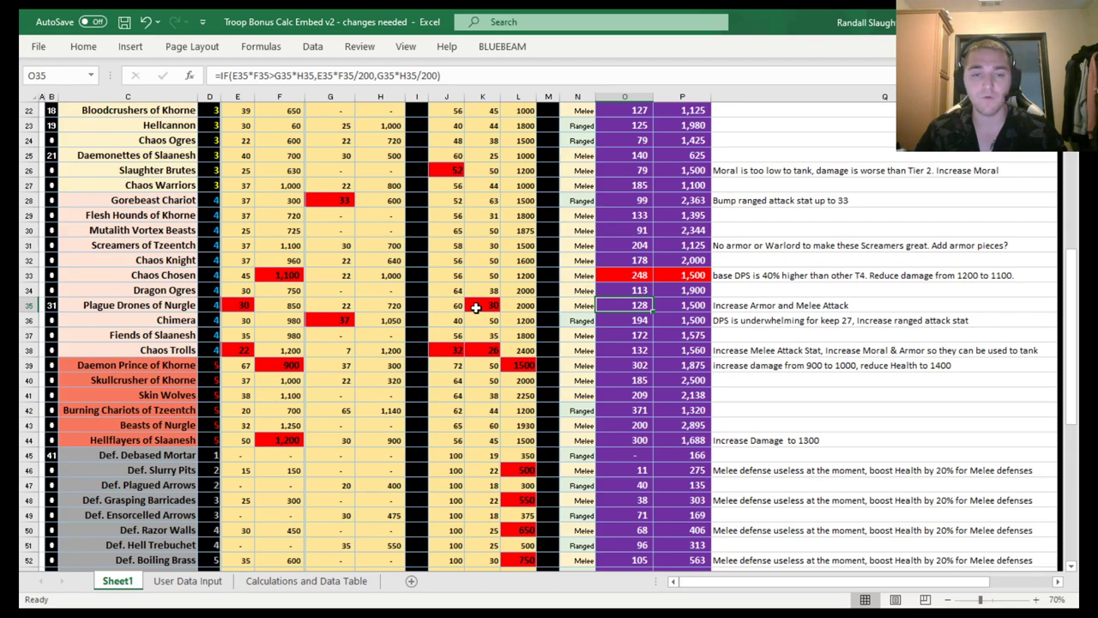
Set the armor of Plague Drones of Nurgle to 35 and check their toughness.
{"action": "left_click", "coordinate": [478, 304]}
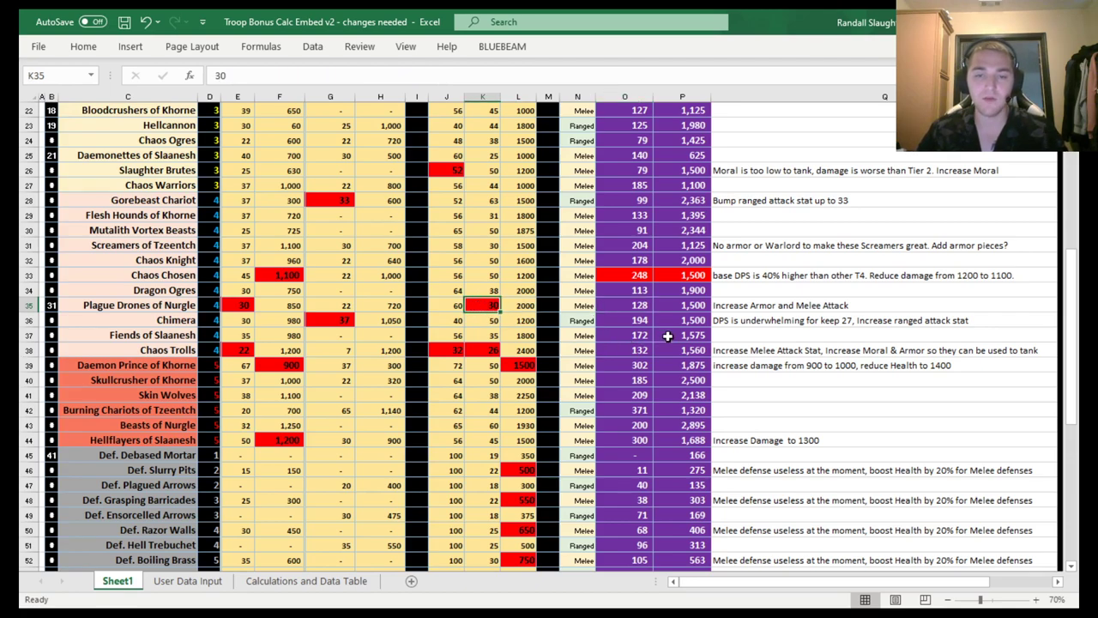
{"action": "left_click", "coordinate": [522, 307]}
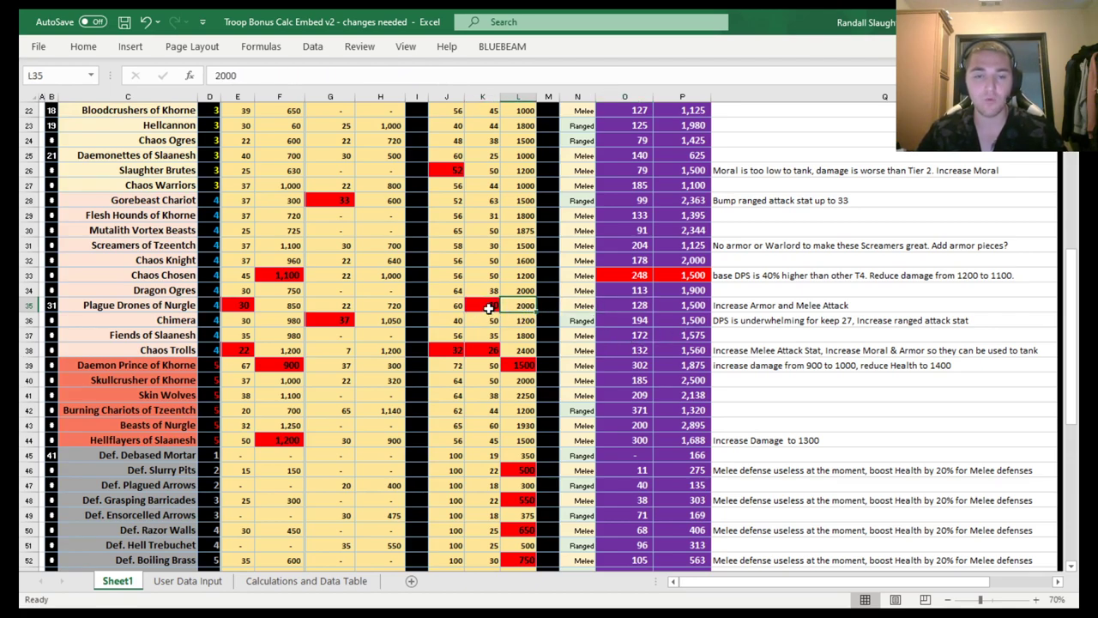
{"action": "left_click", "coordinate": [488, 305]}
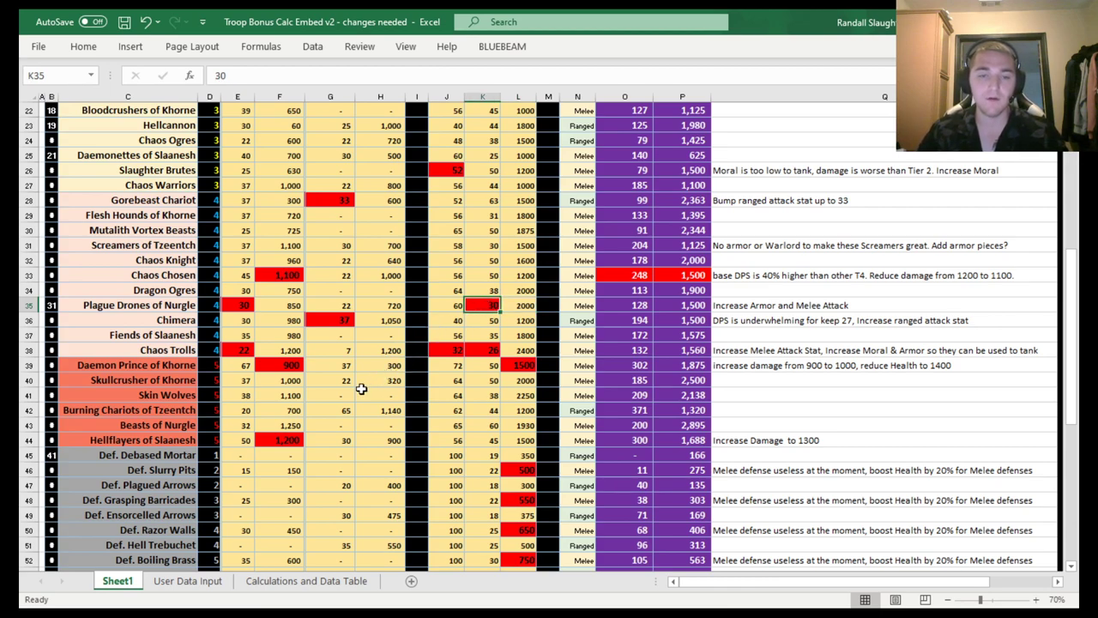
{"action": "type", "text": "35"}
{"action": "key", "text": "Return"}
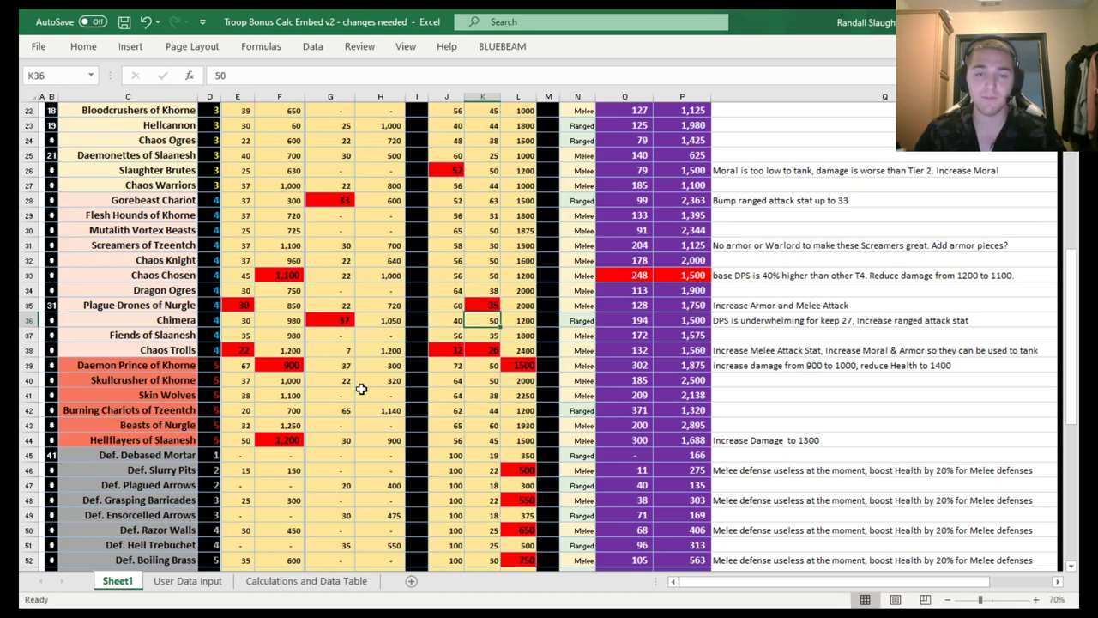
{"action": "left_click", "coordinate": [682, 320]}
{"action": "left_click", "coordinate": [682, 304]}
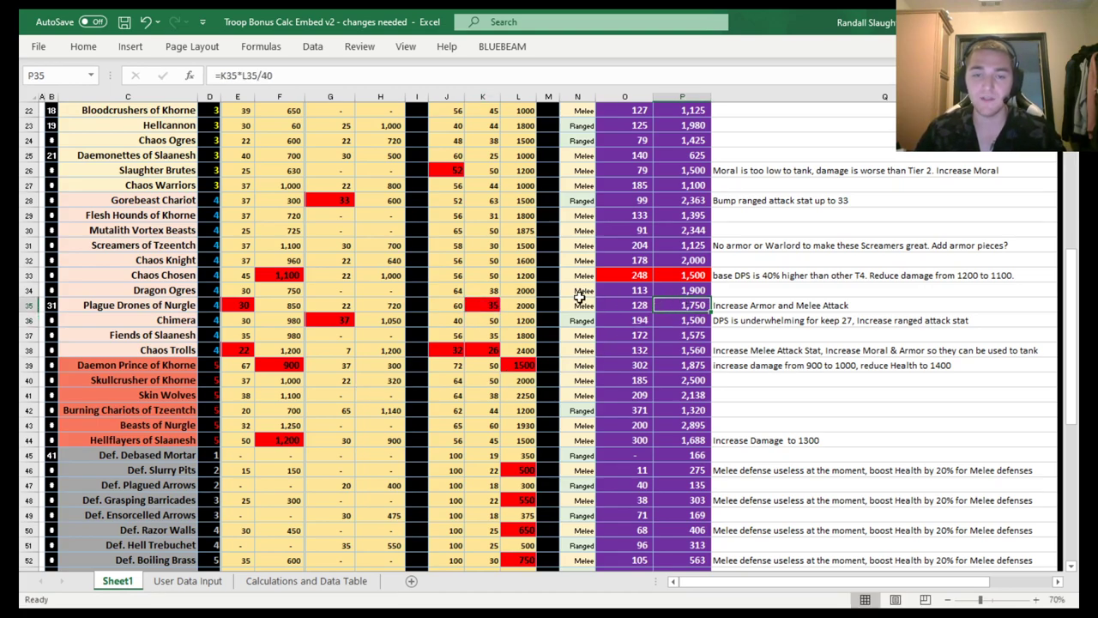
Compare the toughness of Plague Drones of Nurgle by re-entering armor 30, then restoring it to 35.
{"action": "left_click", "coordinate": [468, 305]}
{"action": "type", "text": "30"}
{"action": "key", "text": "Up"}
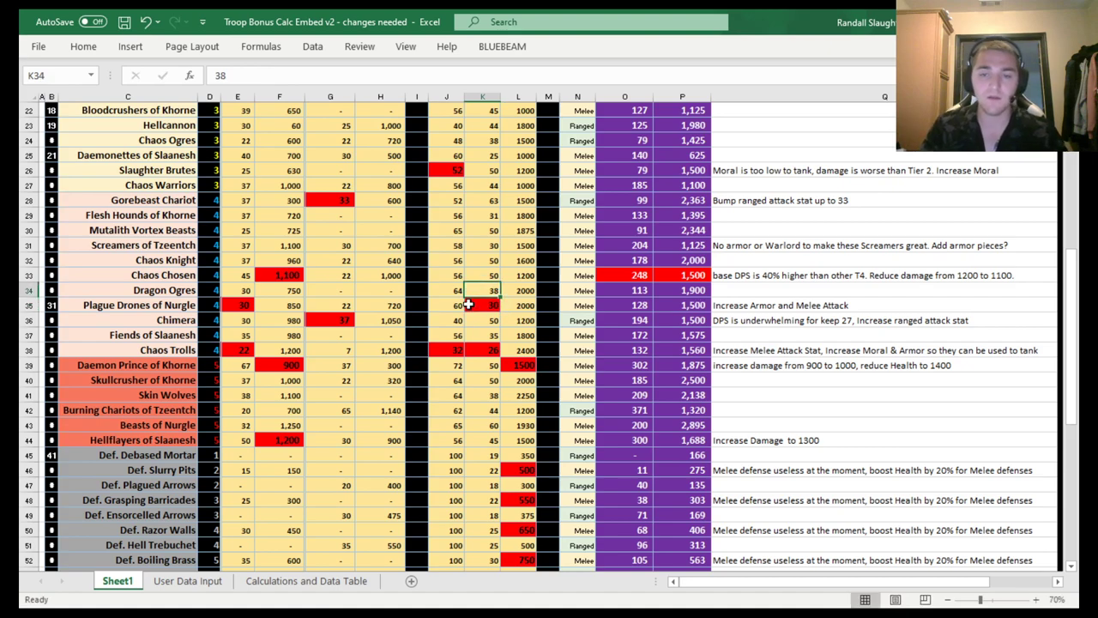
{"action": "left_click", "coordinate": [468, 305]}
{"action": "type", "text": "35"}
{"action": "key", "text": "Return"}
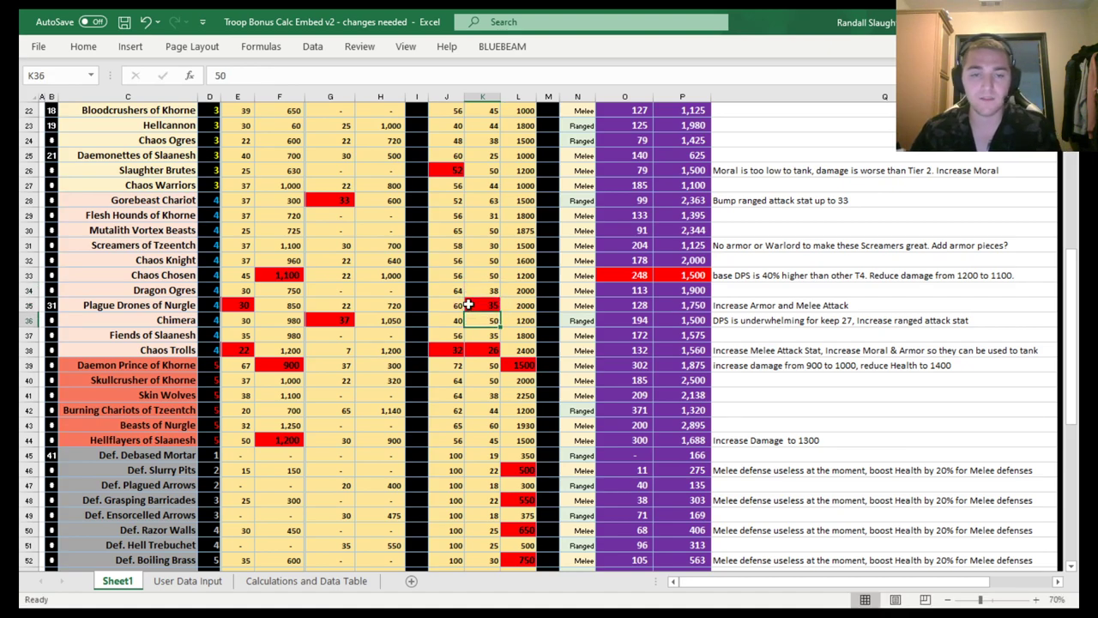
Review the Chimera's ranged attack stat, its DPS and the balance note for this troop.
{"action": "left_click", "coordinate": [324, 319]}
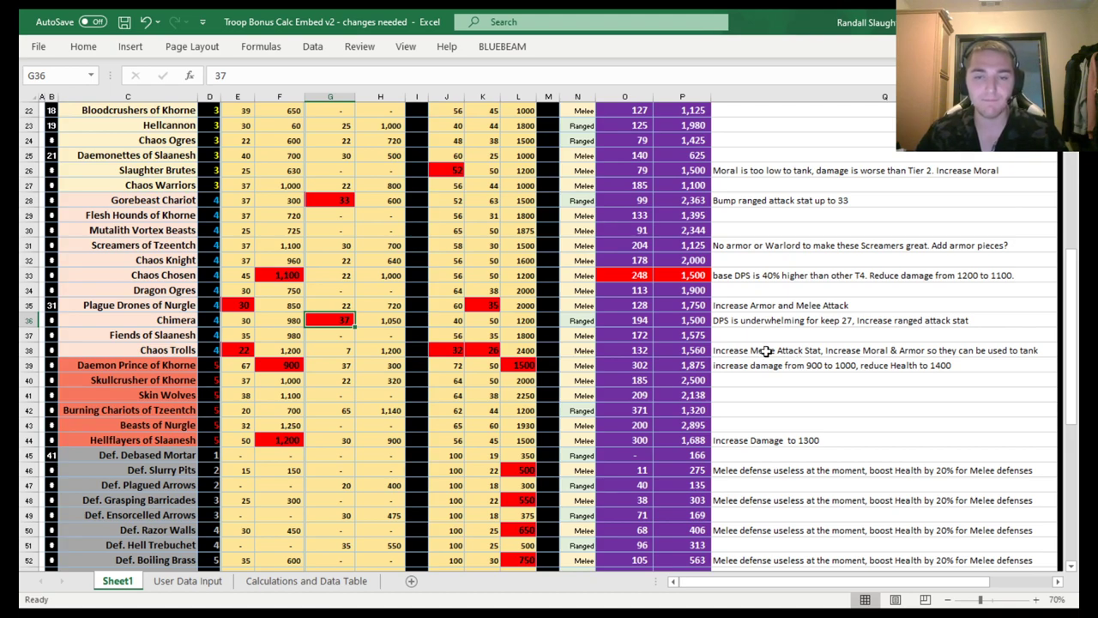
{"action": "left_click", "coordinate": [627, 320]}
{"action": "left_click", "coordinate": [750, 326]}
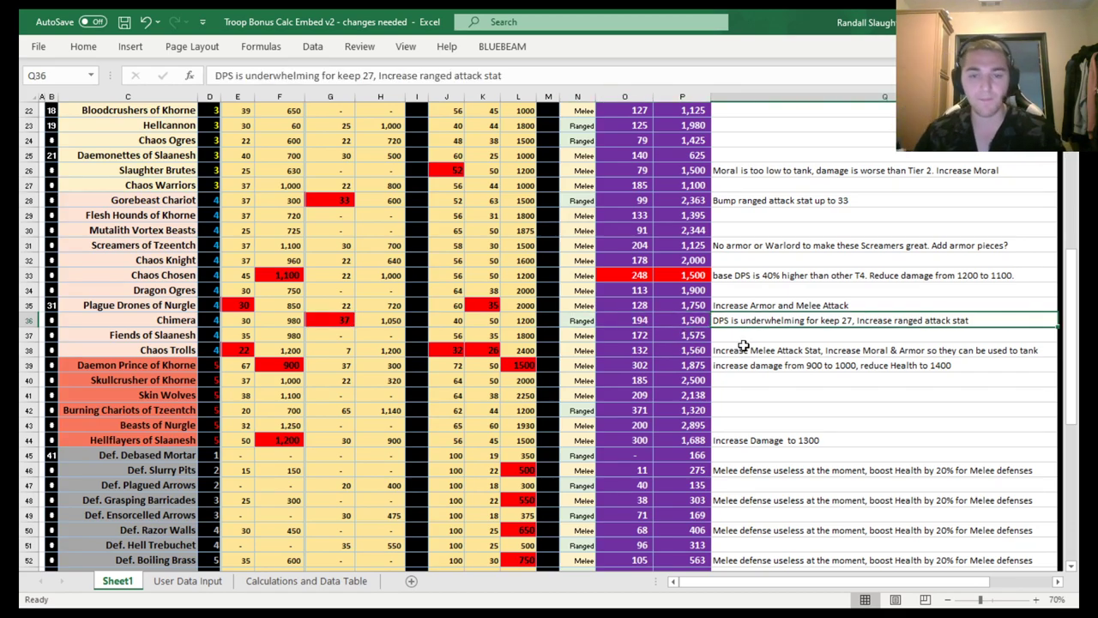
{"action": "left_click", "coordinate": [633, 319]}
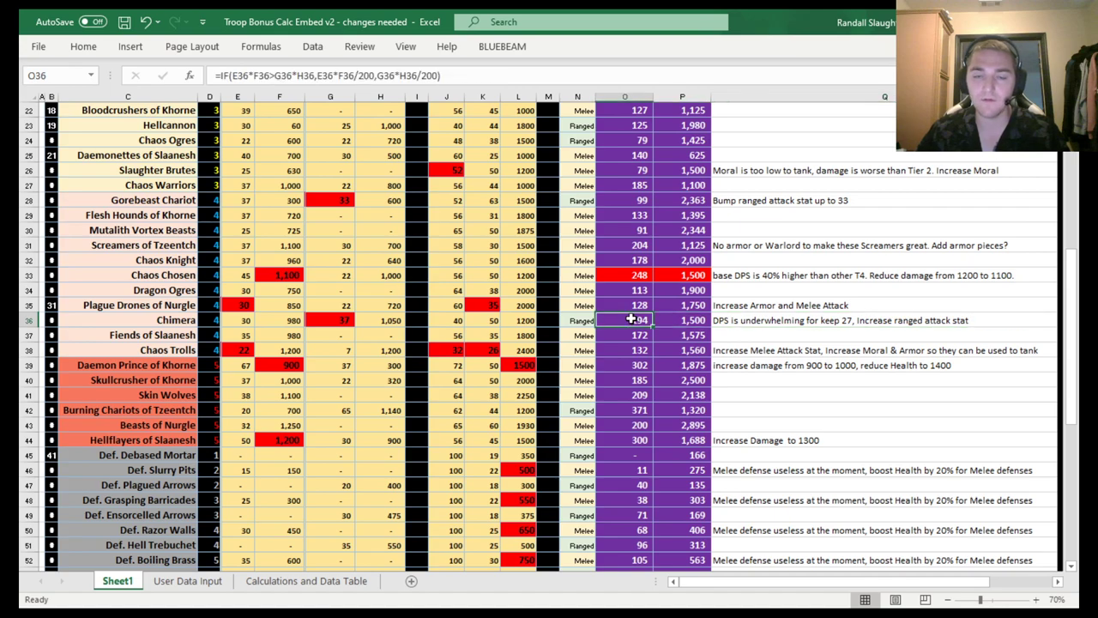
{"action": "left_click", "coordinate": [759, 320]}
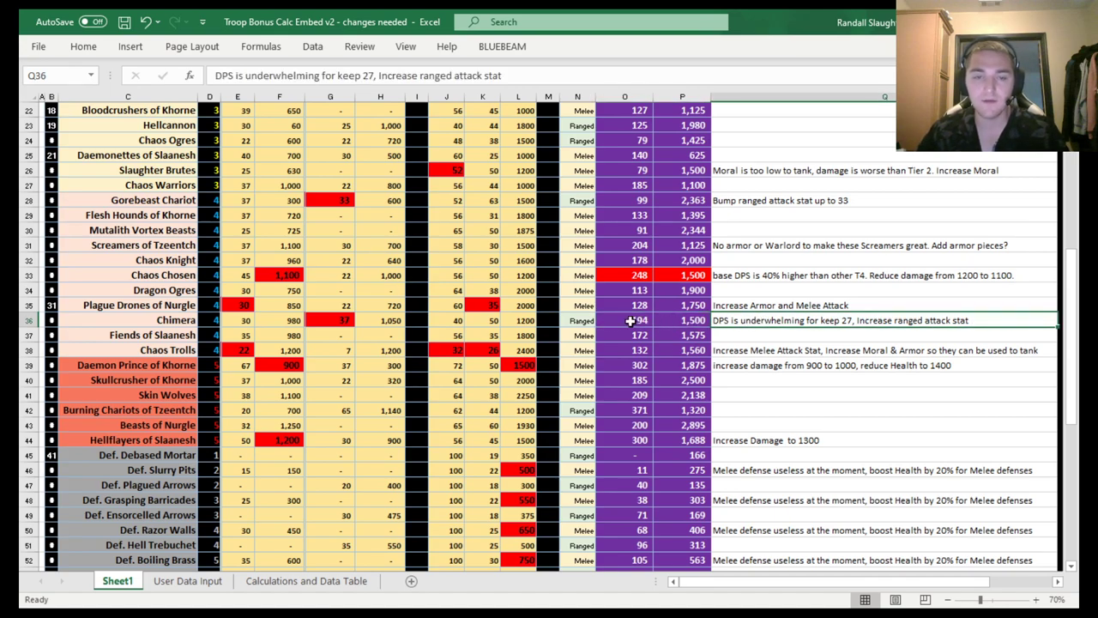
{"action": "left_click", "coordinate": [629, 321]}
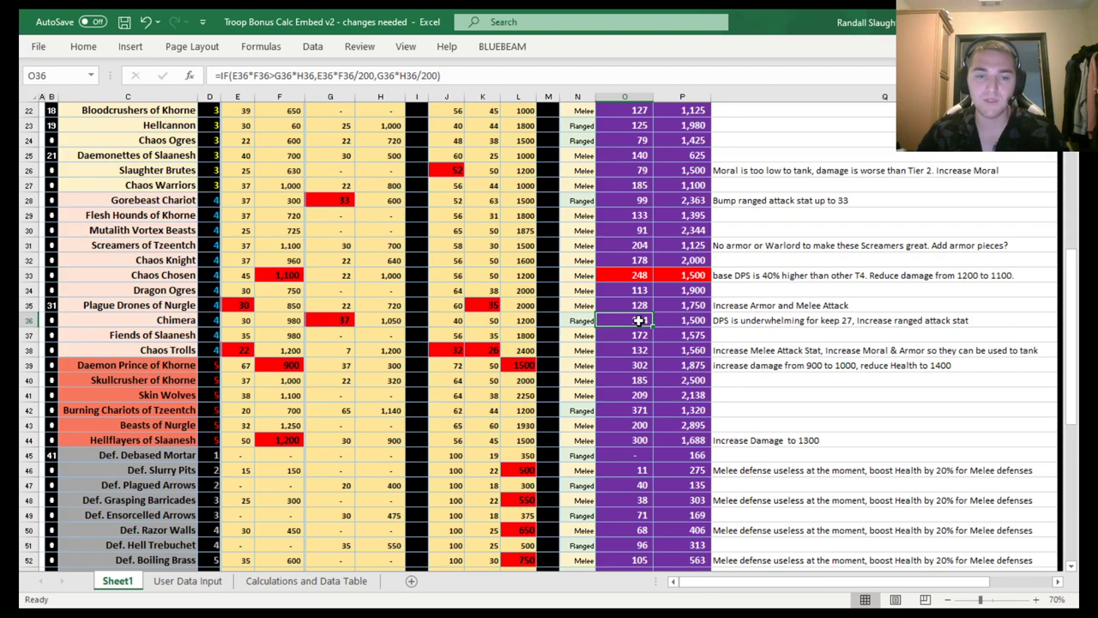
Try a ranged attack of 45 for the Chimera and check its DPS.
{"action": "left_click", "coordinate": [333, 319]}
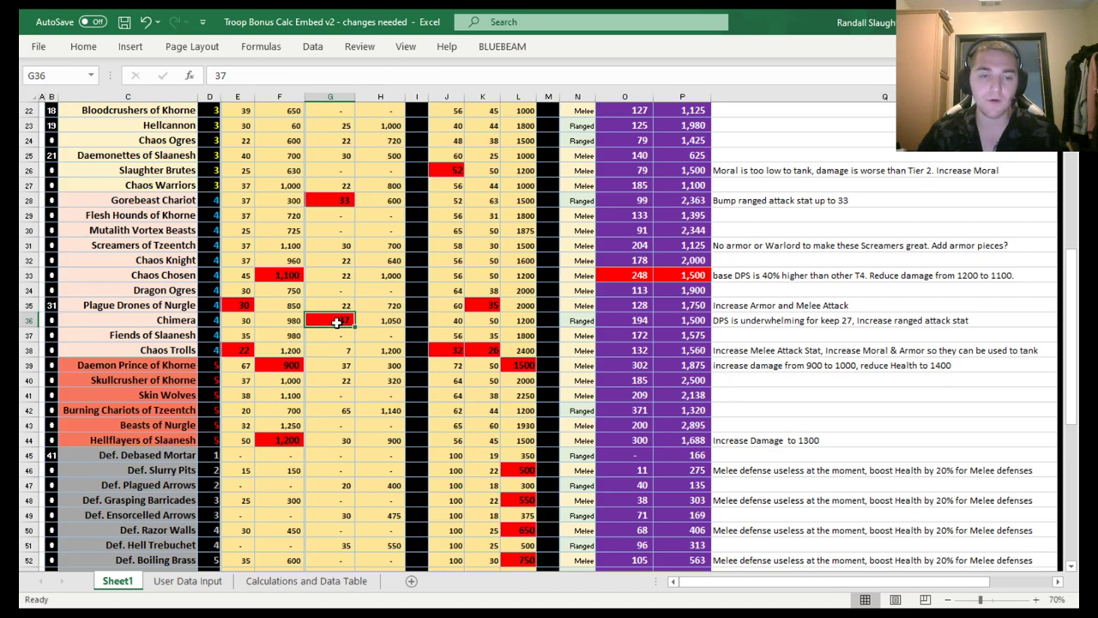
{"action": "type", "text": "45"}
{"action": "key", "text": "Return"}
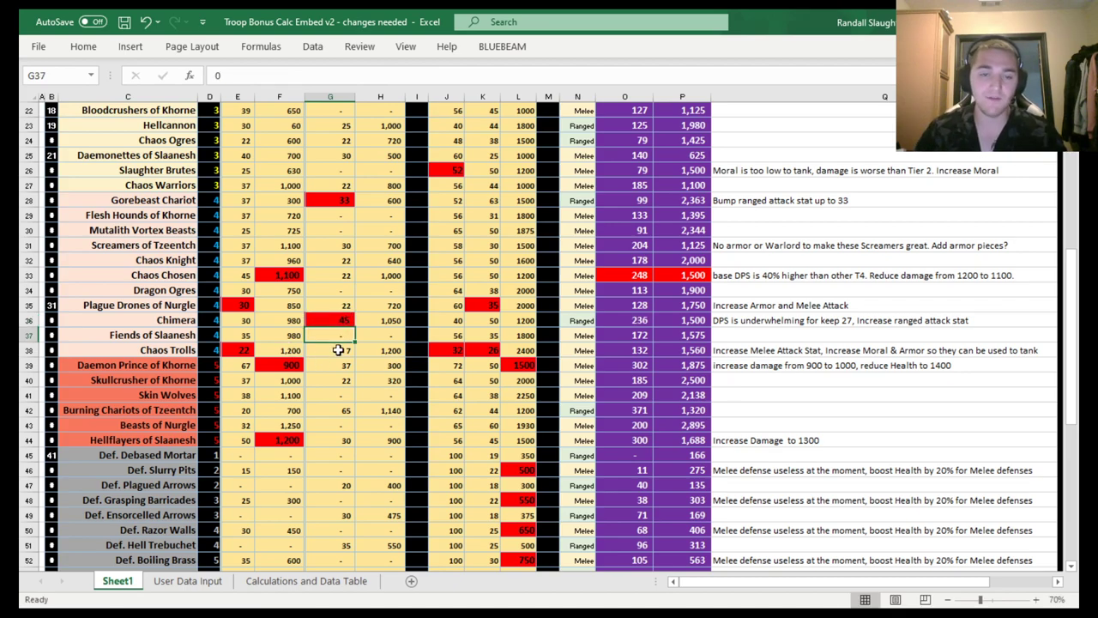
{"action": "left_click", "coordinate": [640, 320]}
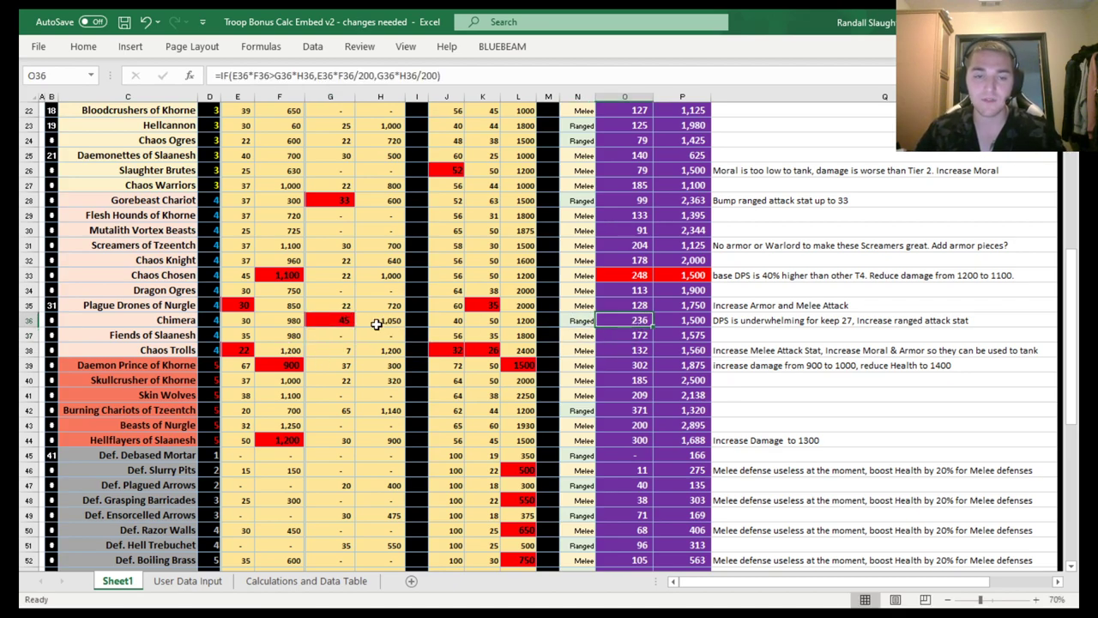
Set the Chimera's ranged attack to 42 and check its DPS.
{"action": "left_click", "coordinate": [312, 323]}
{"action": "type", "text": "42"}
{"action": "key", "text": "Return"}
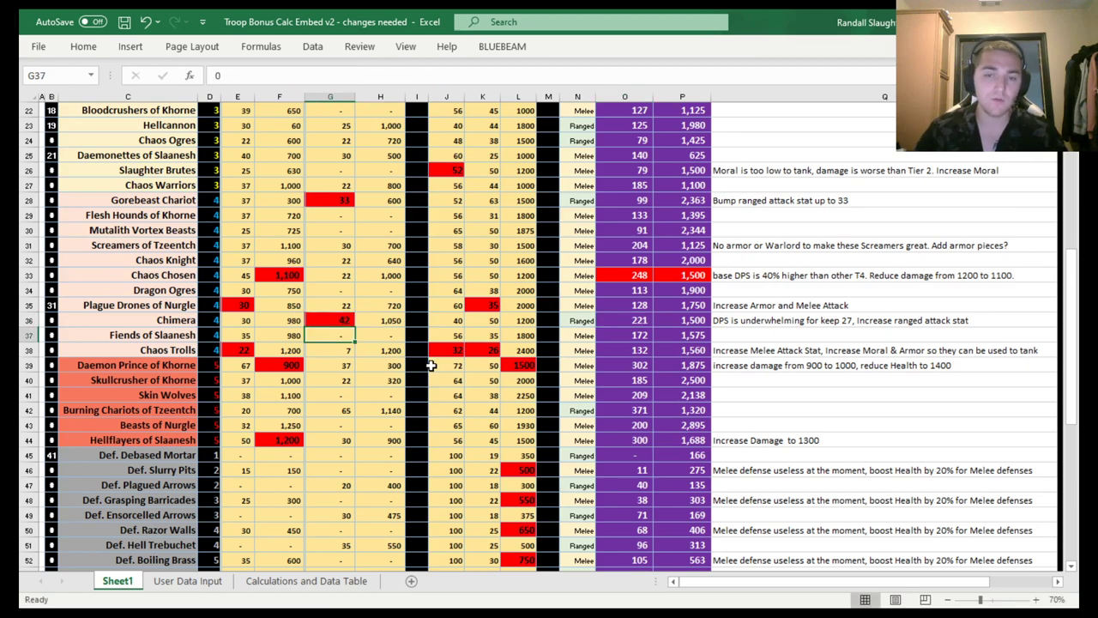
{"action": "left_click", "coordinate": [629, 323]}
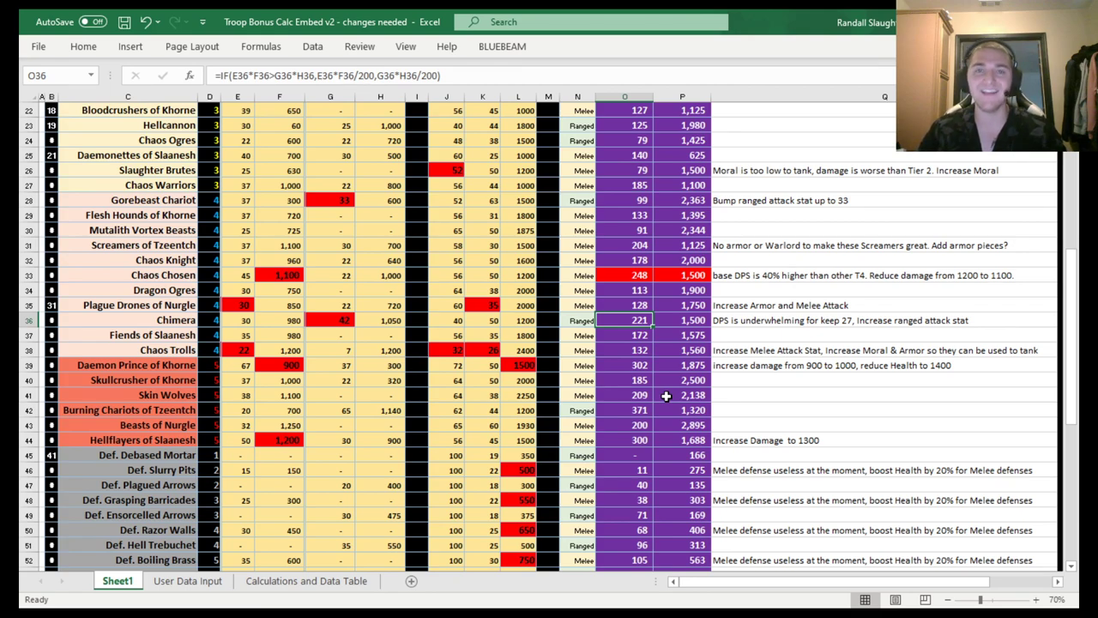
Re-enter ranged attack 37 for the Chimera to compare its DPS, then undo that change.
{"action": "left_click", "coordinate": [341, 322]}
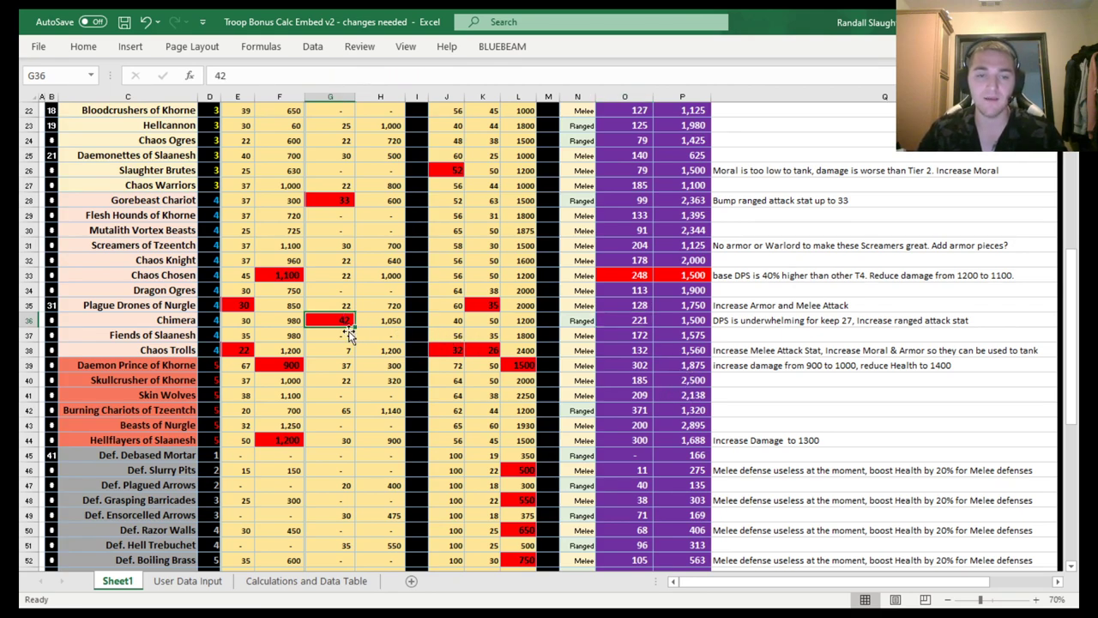
{"action": "type", "text": "37"}
{"action": "key", "text": "Return"}
{"action": "key", "text": "ctrl+z"}
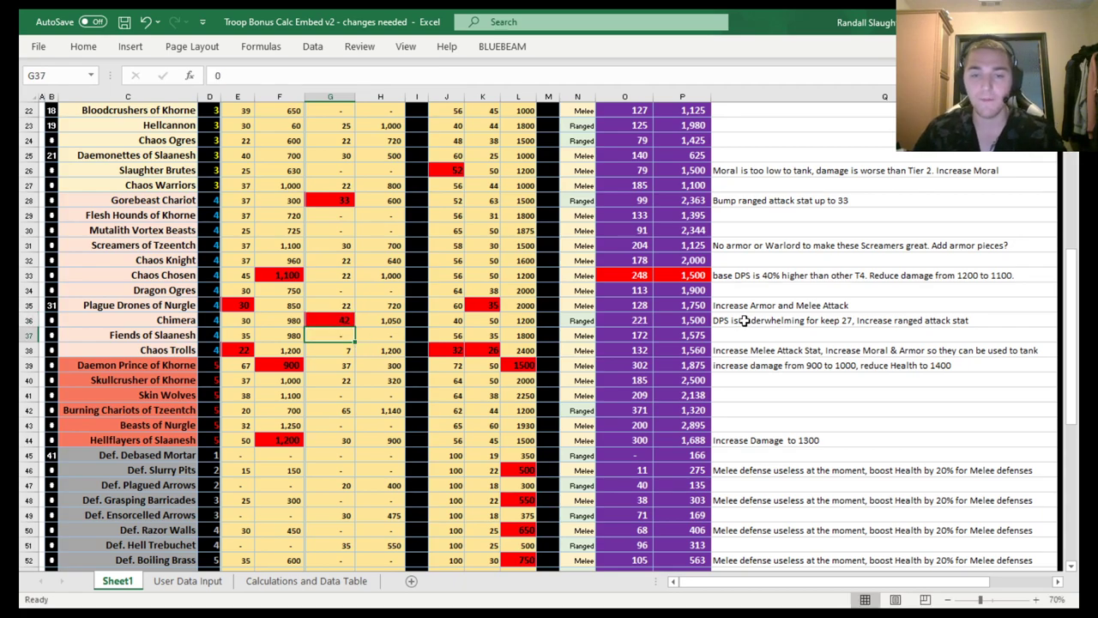
{"action": "left_click", "coordinate": [639, 320]}
Examine the Actual DPS and Actual Toughness column headings and the base stat headings from Melee Attack to Health.
{"action": "scroll", "coordinate": [631, 325], "scroll_direction": "up", "scroll_amount": 7}
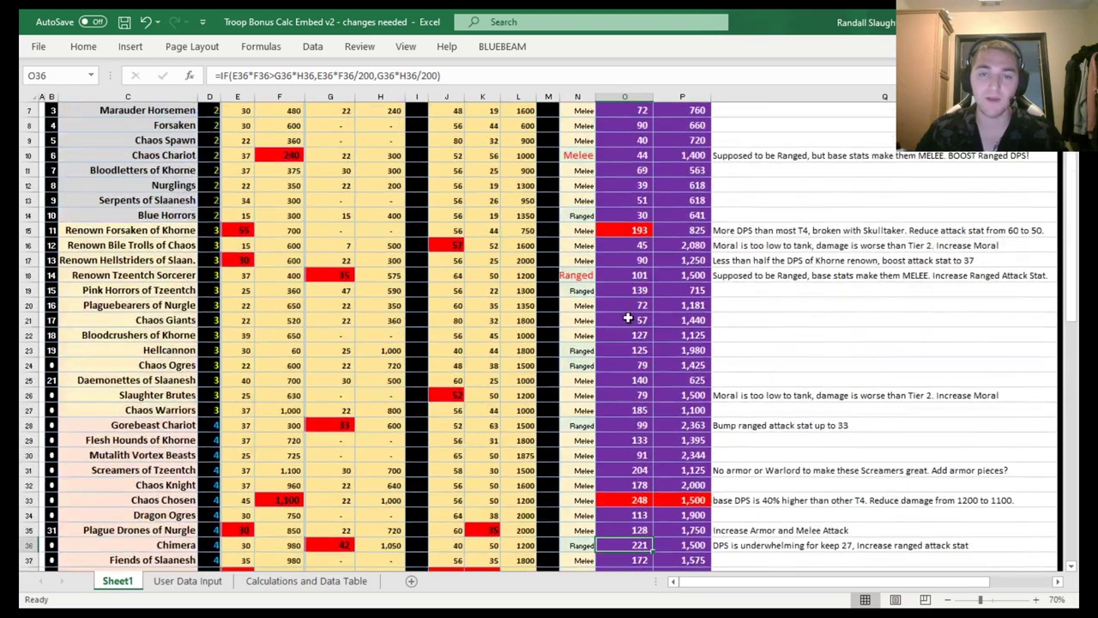
{"action": "left_click", "coordinate": [628, 168]}
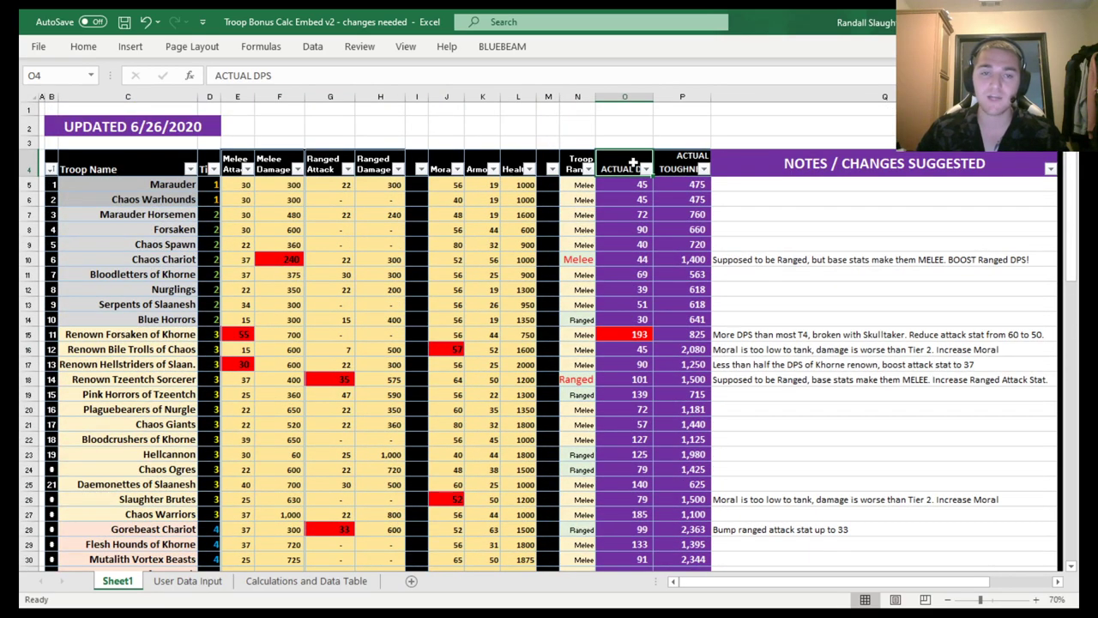
{"action": "left_click", "coordinate": [676, 163]}
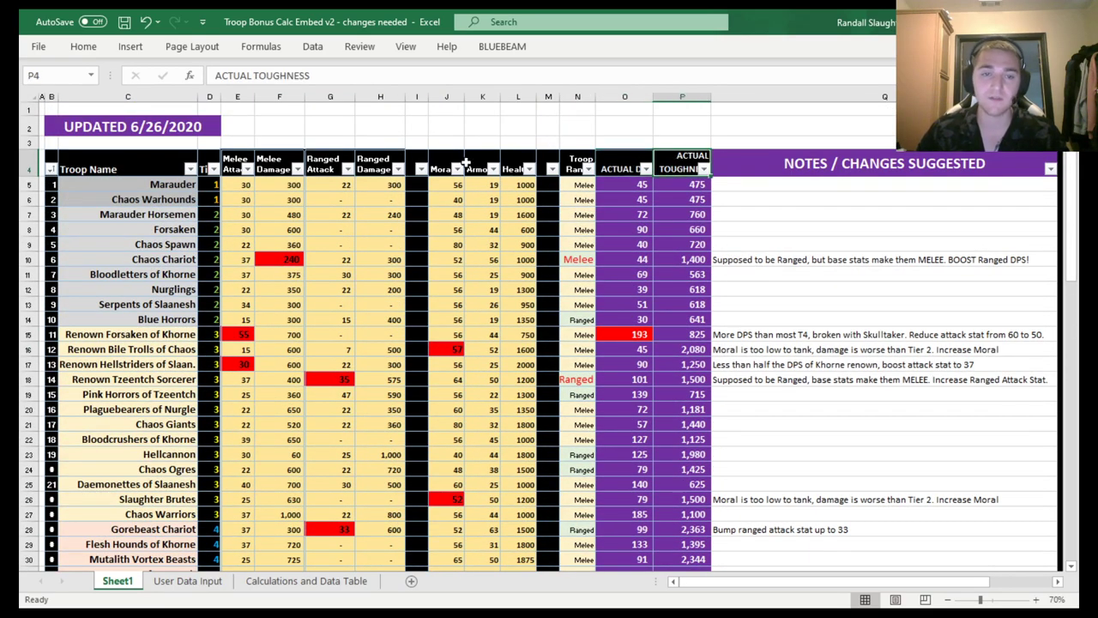
{"action": "left_click_drag", "start_coordinate": [237, 161], "coordinate": [520, 151]}
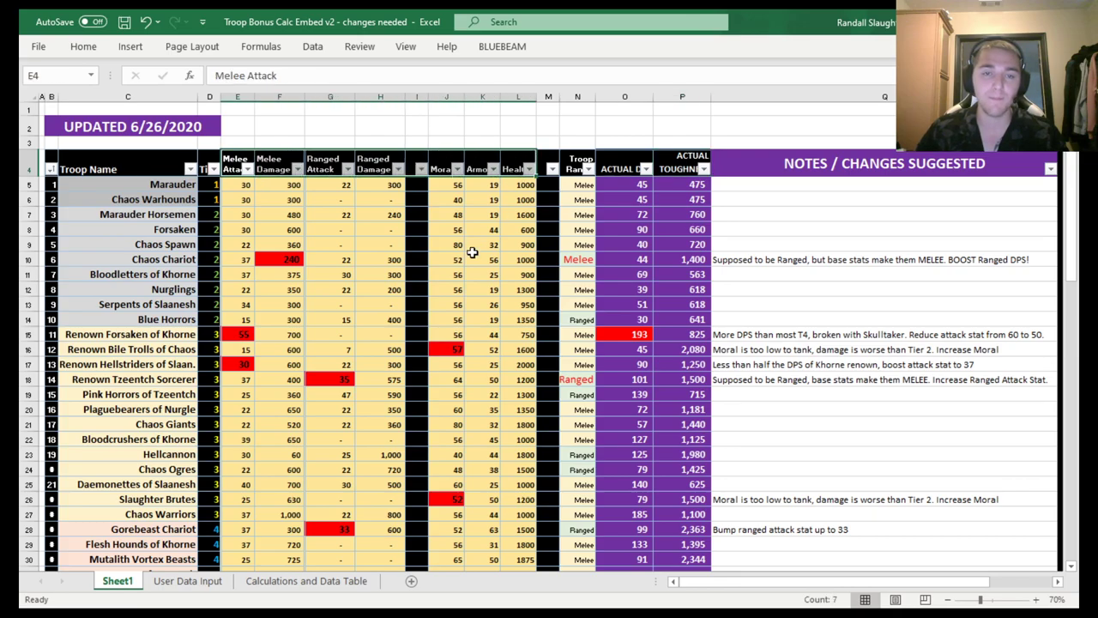
{"action": "left_click", "coordinate": [616, 169]}
{"action": "left_click", "coordinate": [668, 163]}
{"action": "left_click", "coordinate": [616, 167]}
Return to the Plague Drones of Nurgle's melee attack and the Chimera's ranged attack to review both adjusted values.
{"action": "scroll", "coordinate": [589, 247], "scroll_direction": "down", "scroll_amount": 5}
{"action": "scroll", "coordinate": [589, 247], "scroll_direction": "down", "scroll_amount": 2}
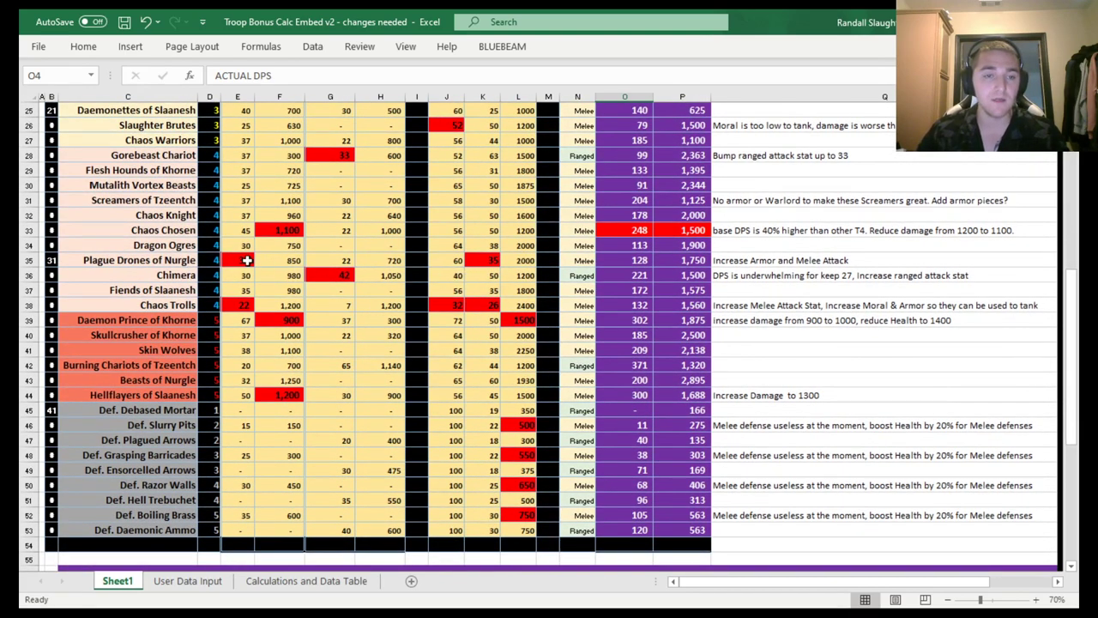
{"action": "left_click", "coordinate": [247, 259]}
{"action": "key", "text": "Down"}
{"action": "key", "text": "Right"}
{"action": "key", "text": "Right"}
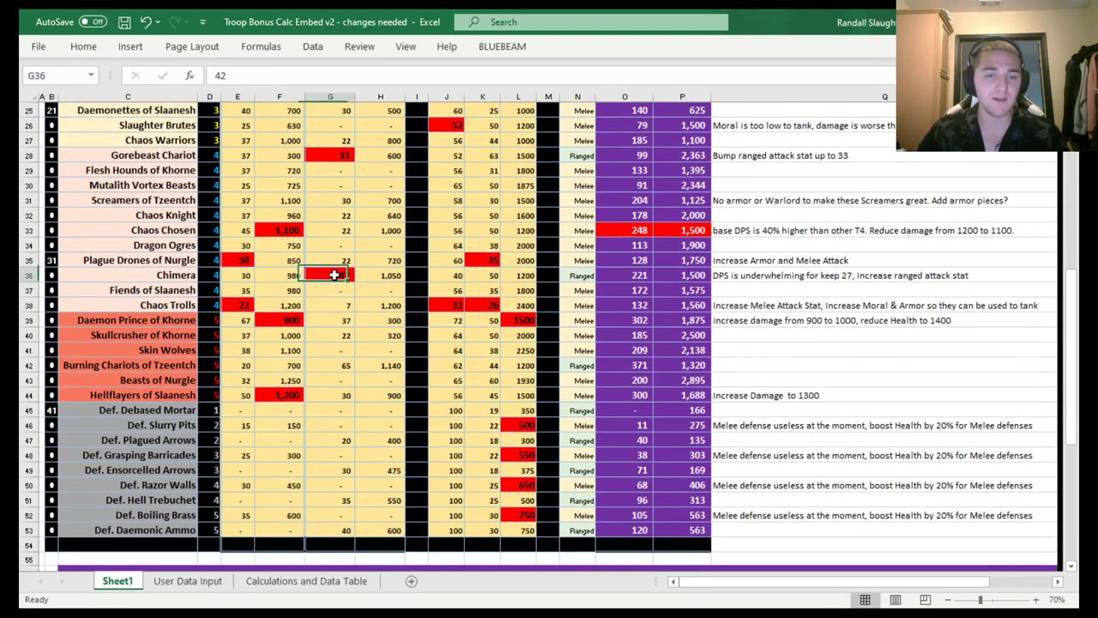
Review the Chaos Trolls' melee attack, morale, armor and melee damage values.
{"action": "left_click", "coordinate": [247, 305]}
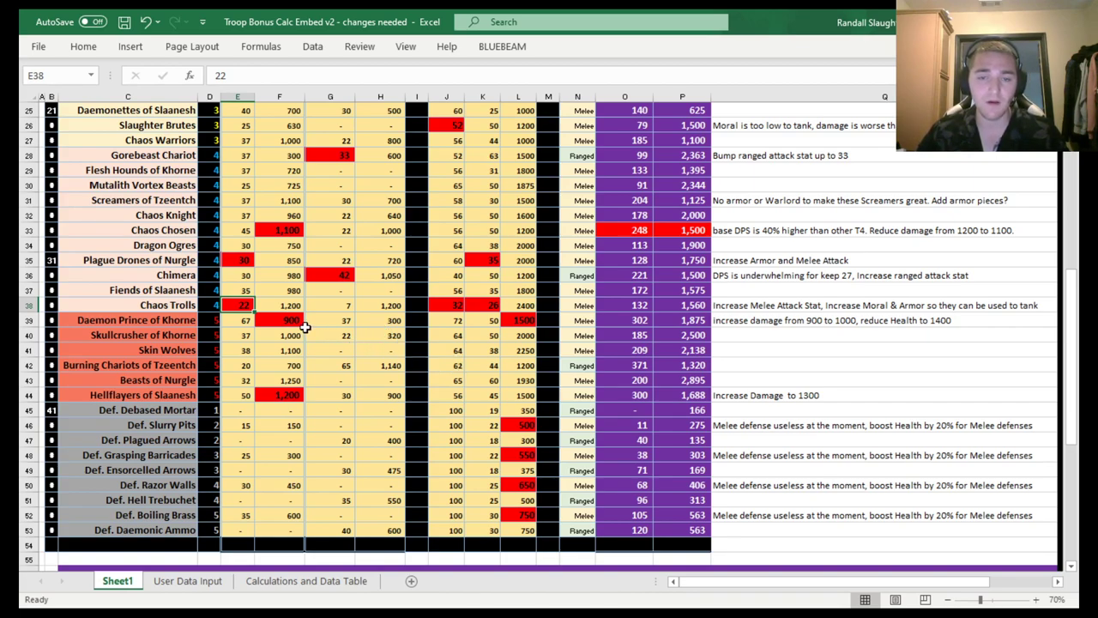
{"action": "left_click", "coordinate": [451, 305]}
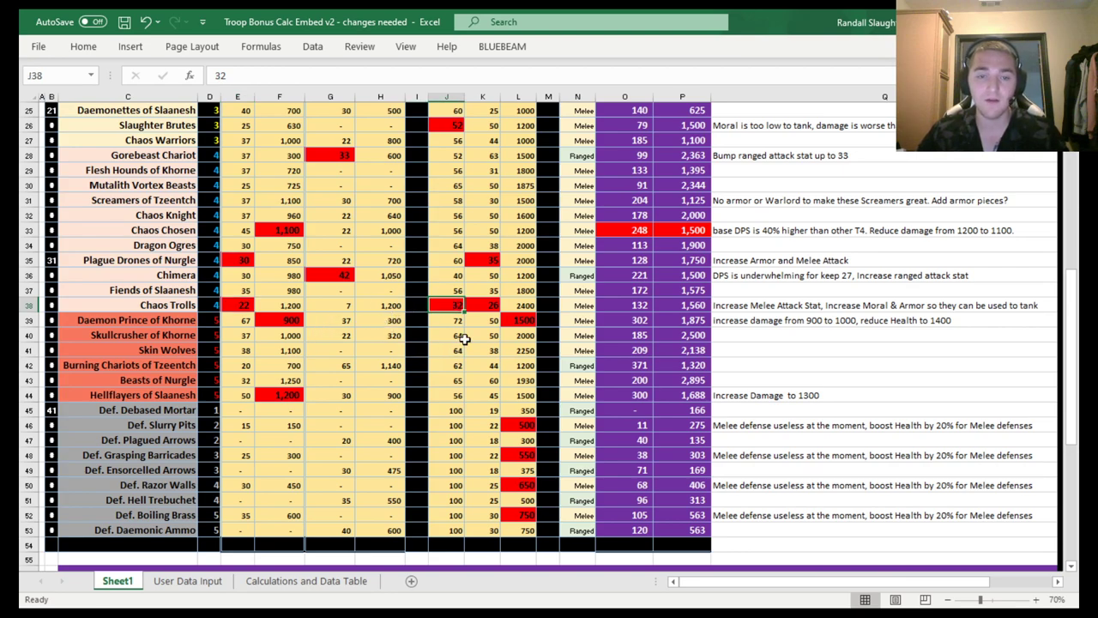
{"action": "left_click", "coordinate": [494, 302]}
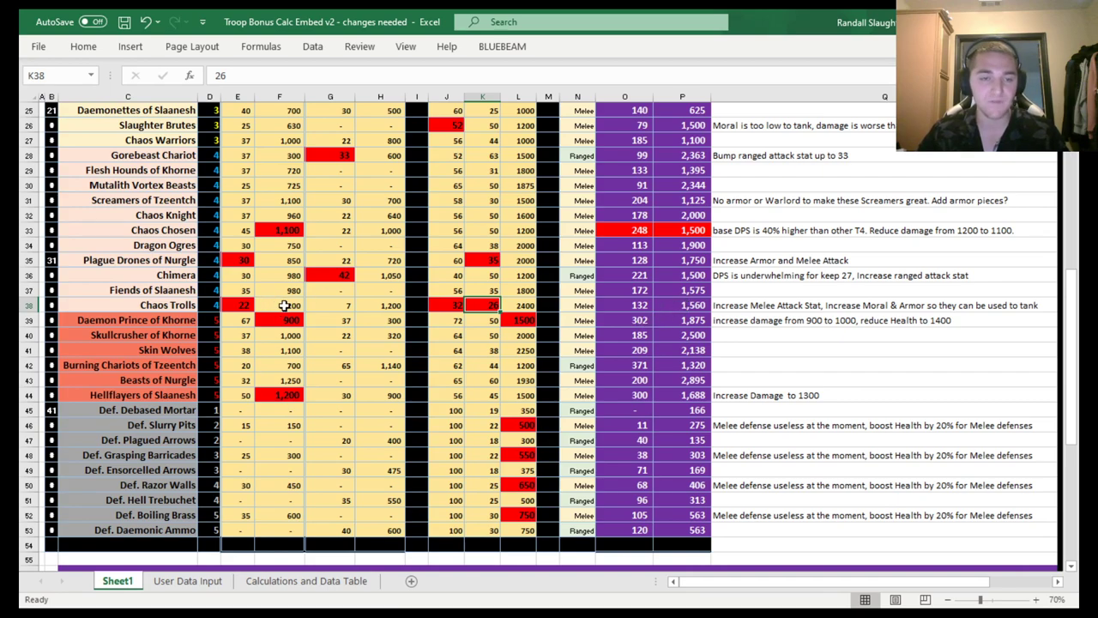
{"action": "left_click", "coordinate": [285, 304]}
{"action": "left_click", "coordinate": [248, 305]}
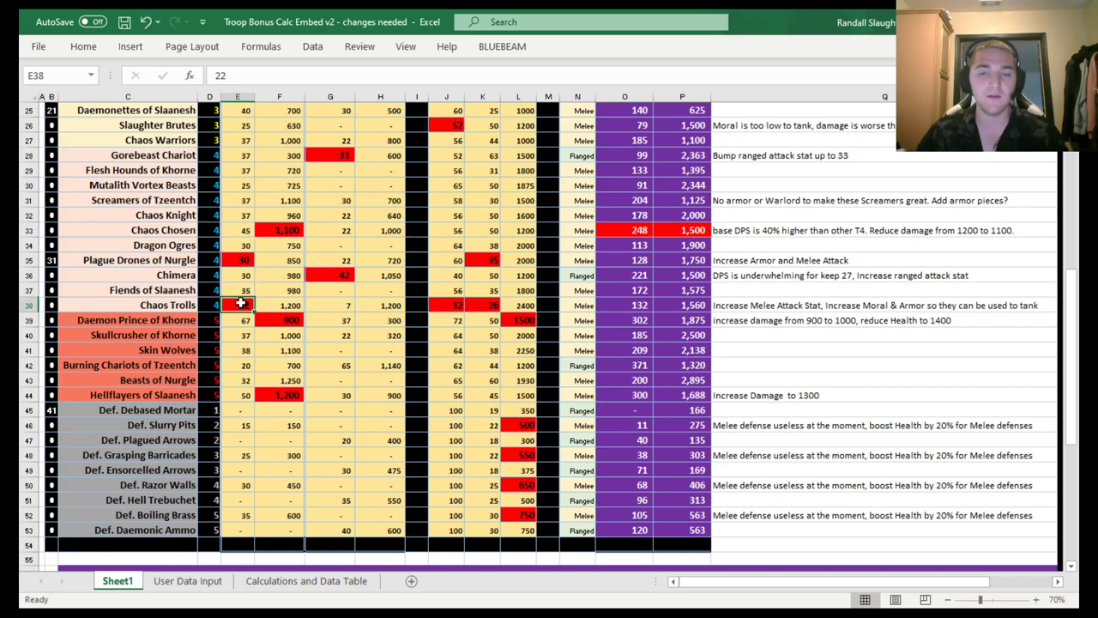
Set the Chaos Trolls' morale to 62.
{"action": "left_click", "coordinate": [446, 308]}
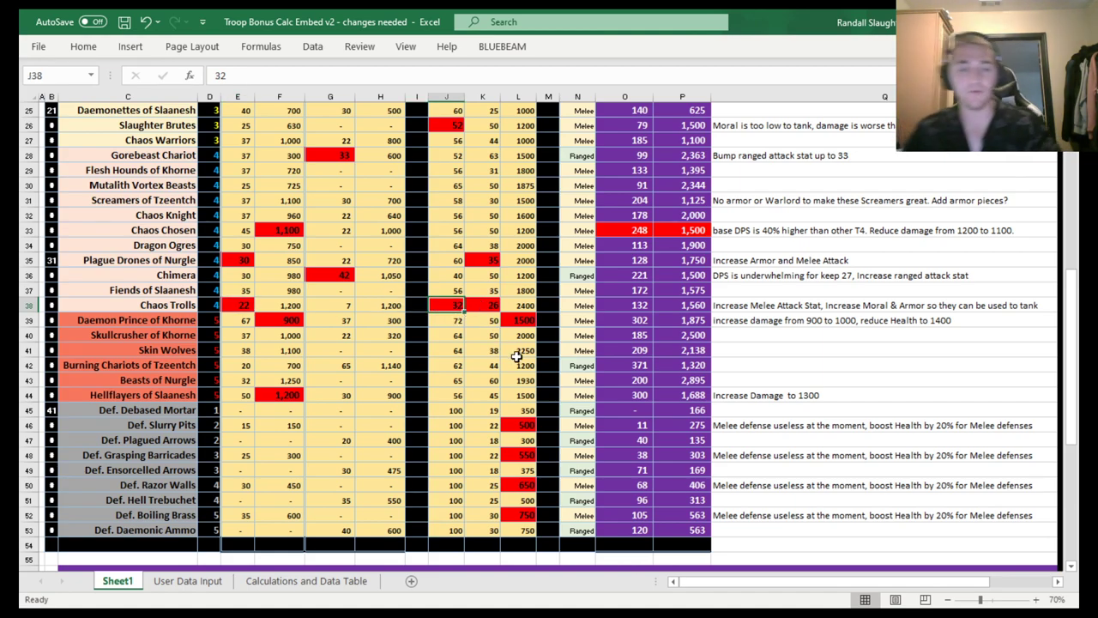
{"action": "type", "text": "62"}
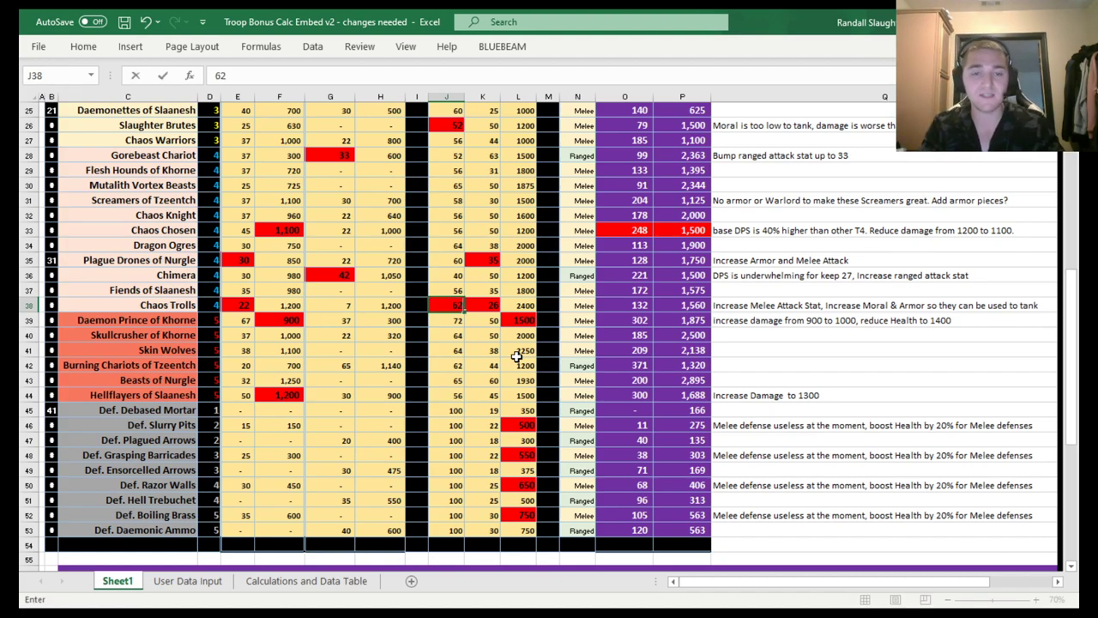
{"action": "key", "text": "Return"}
{"action": "key", "text": "Up"}
{"action": "key", "text": "Right"}
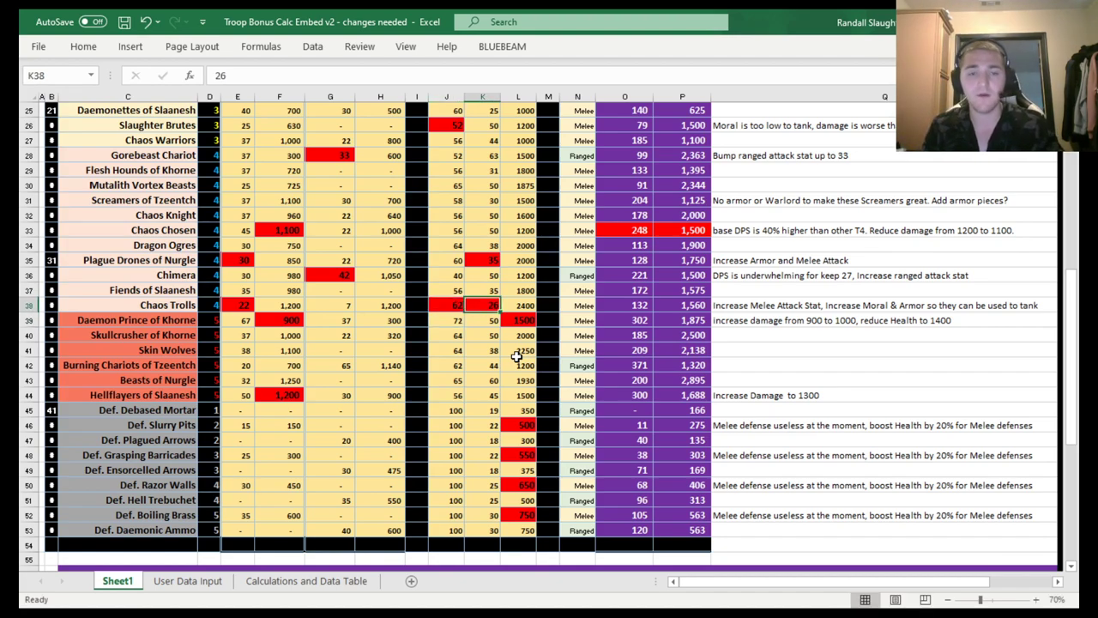
{"action": "key", "text": "Left"}
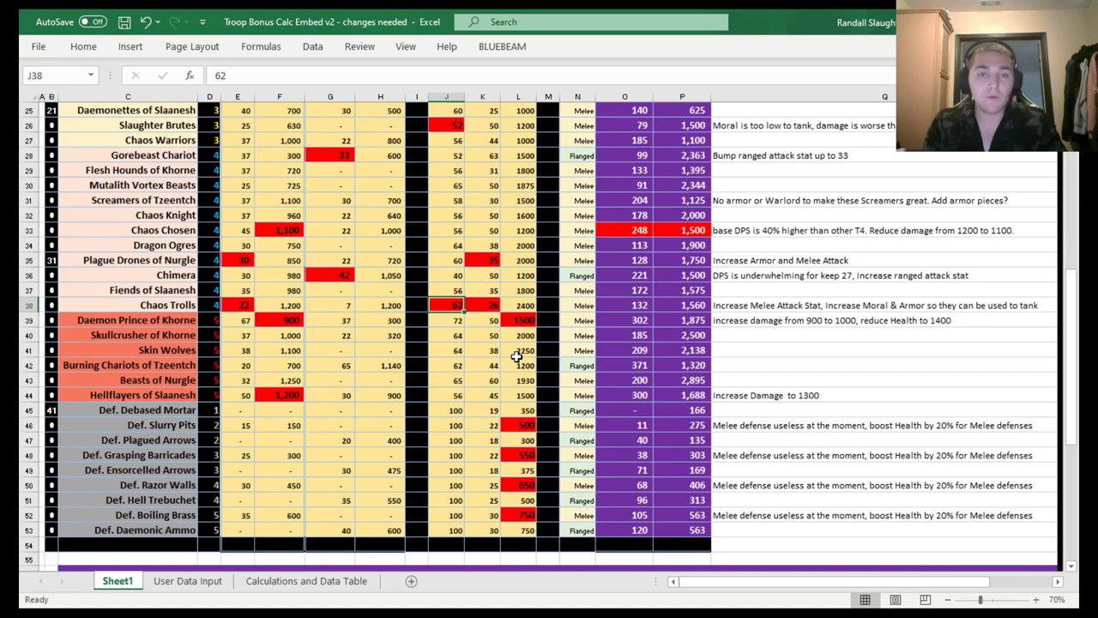
Set the Chaos Trolls' armor to 35.
{"action": "key", "text": "Right"}
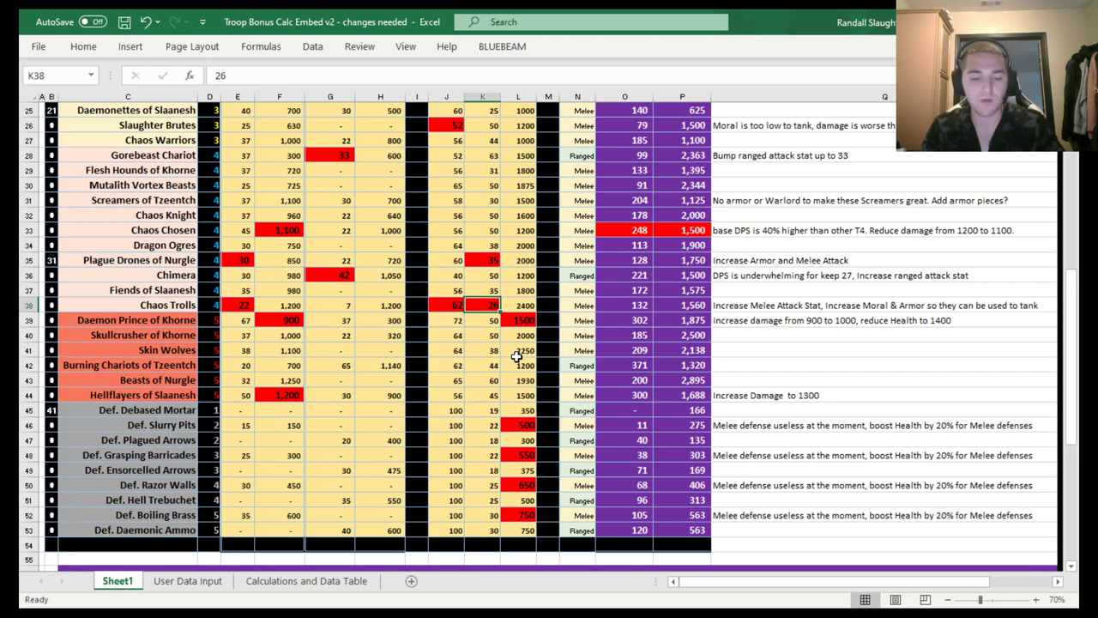
{"action": "type", "text": "3"}
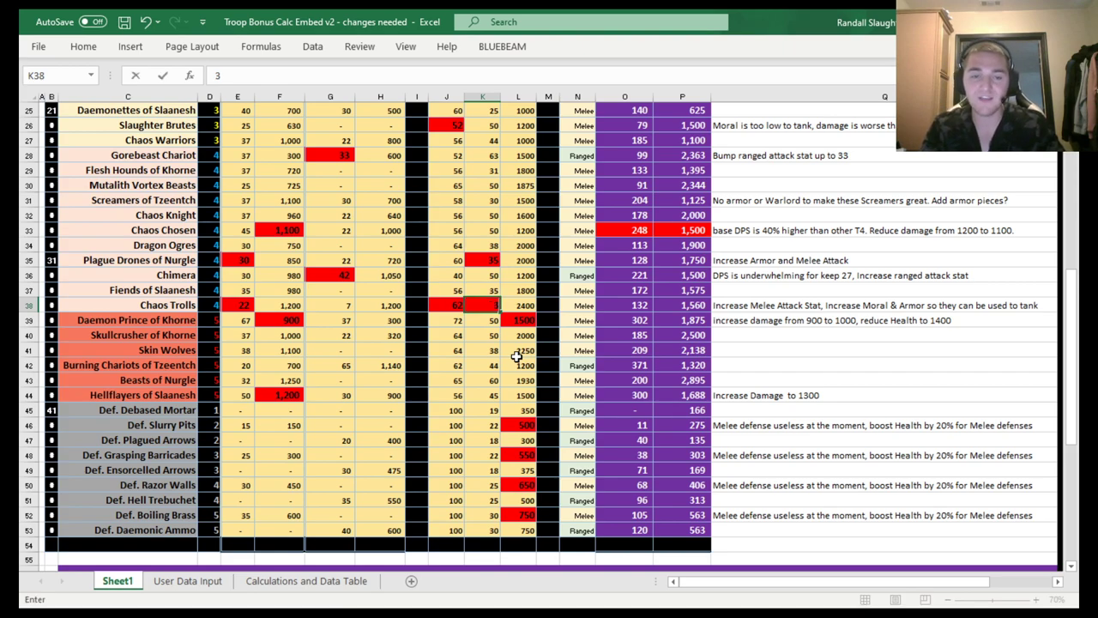
{"action": "type", "text": "5"}
{"action": "key", "text": "Return"}
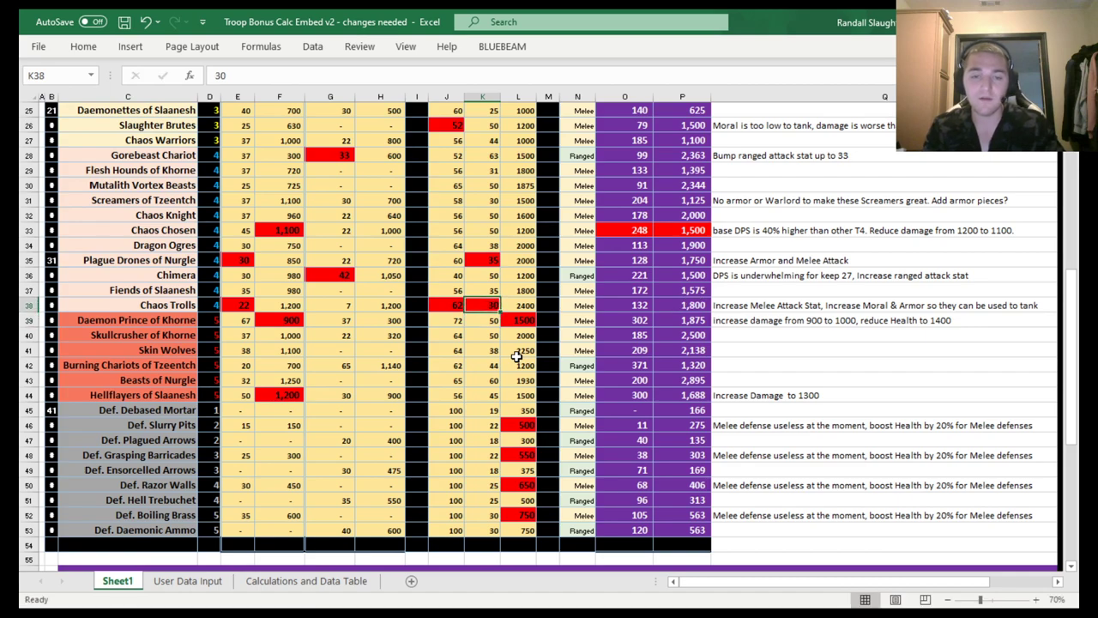
{"action": "key", "text": "Up"}
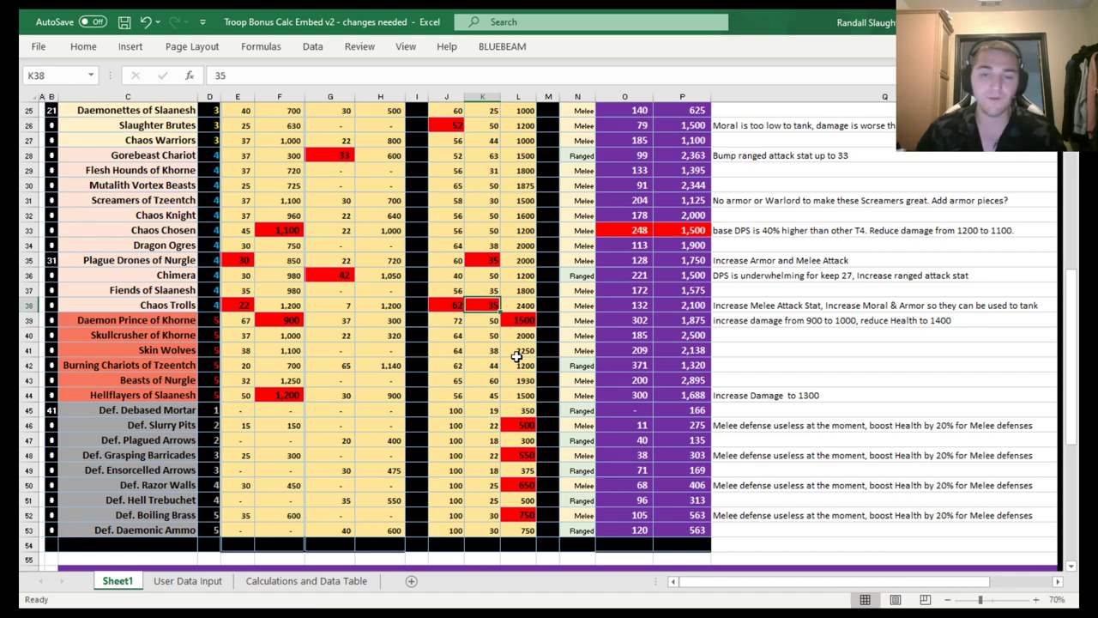
Compare the Chaos Trolls' toughness with Mutalith Vortex Beasts, Gorebeast Chariot and Chaos Knight, then return to the Chaos Trolls' armor.
{"action": "left_click", "coordinate": [678, 306]}
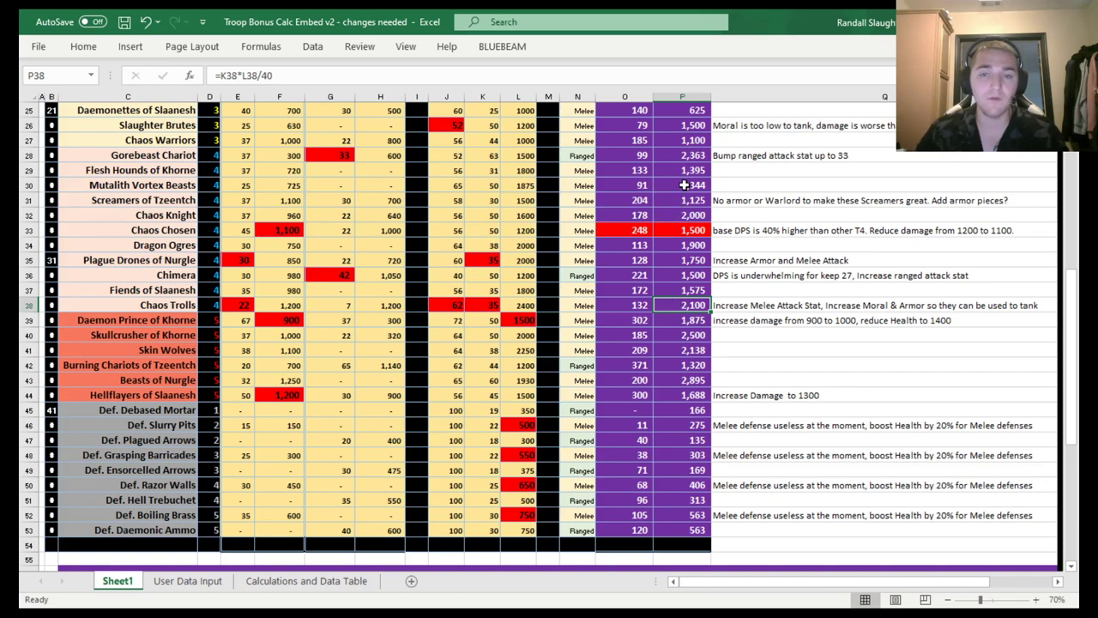
{"action": "left_click", "coordinate": [683, 186]}
{"action": "left_click", "coordinate": [687, 155], "text": "ctrl"}
{"action": "left_click", "coordinate": [678, 217]}
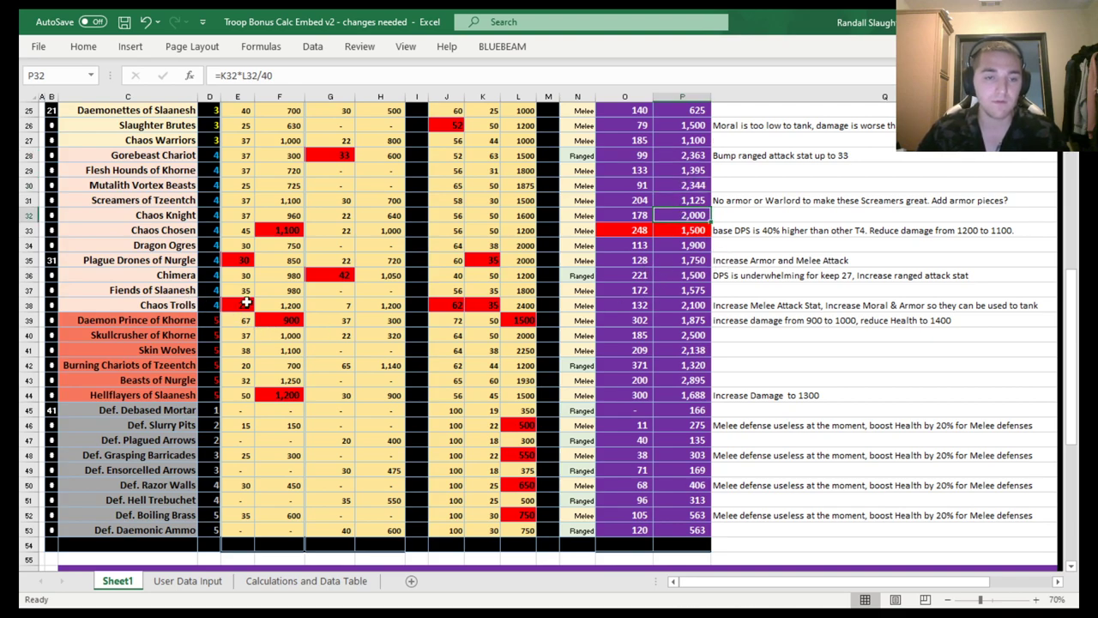
{"action": "left_click", "coordinate": [477, 305]}
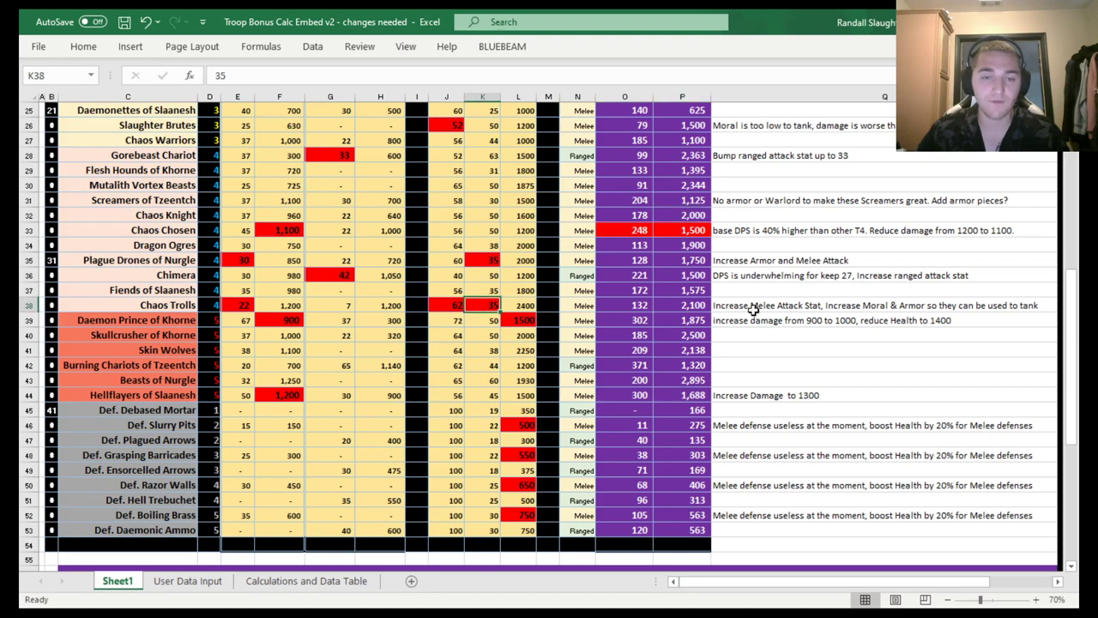
Try an armor value of 26 for the Chaos Trolls, and set it back to 35.
{"action": "type", "text": "3"}
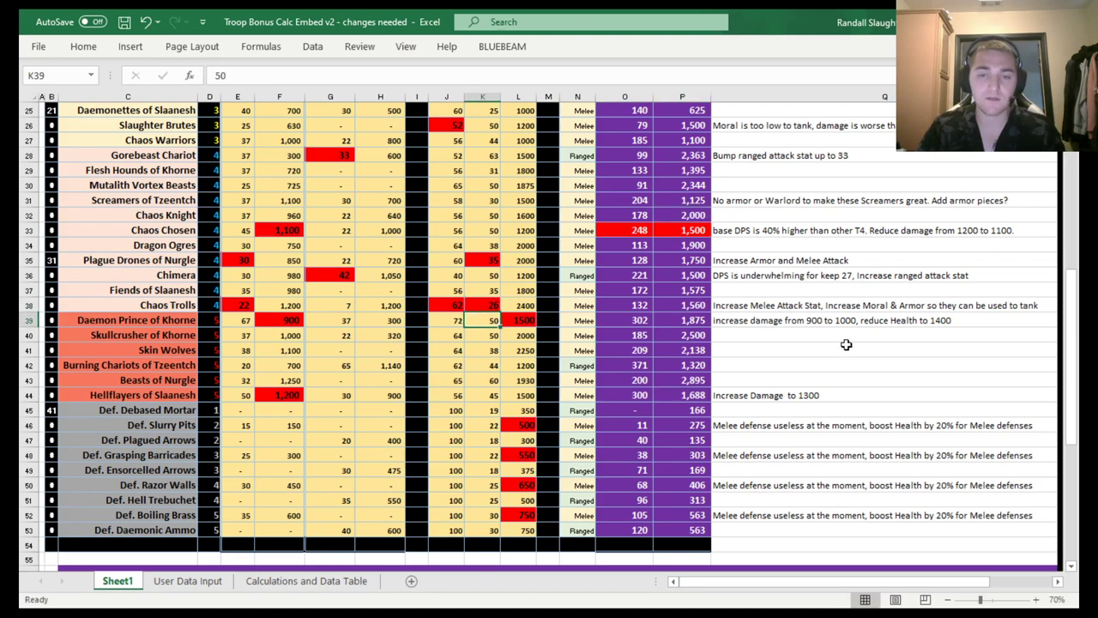
{"action": "key", "text": "Return"}
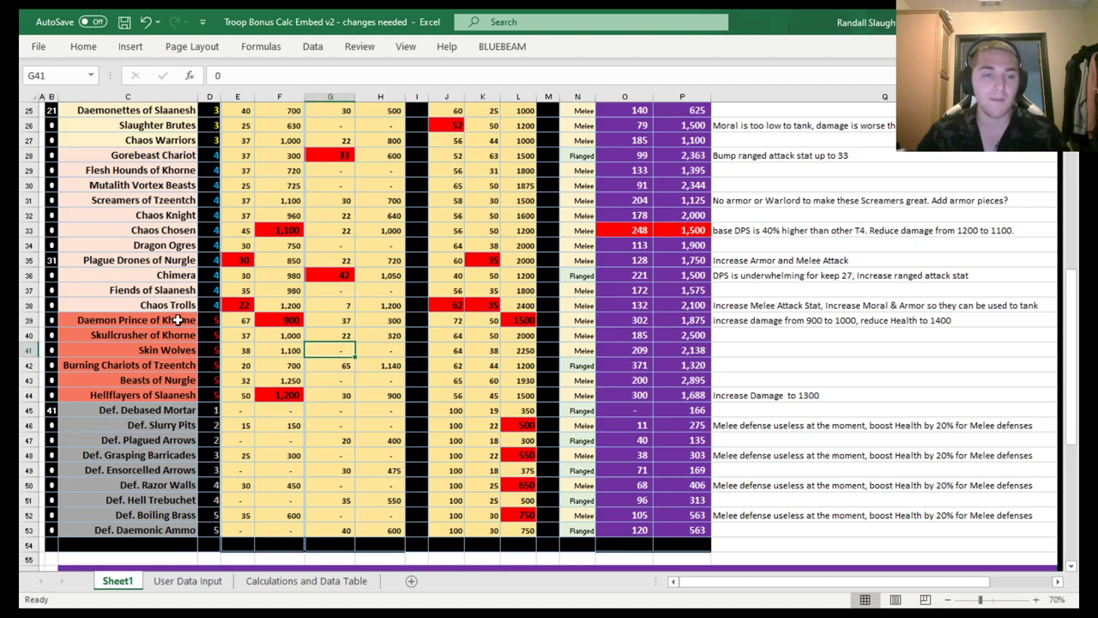
Check the Daemon Prince of Khorne's toughness, and set its melee damage to 1,000.
{"action": "left_click", "coordinate": [182, 320]}
{"action": "left_click", "coordinate": [282, 326]}
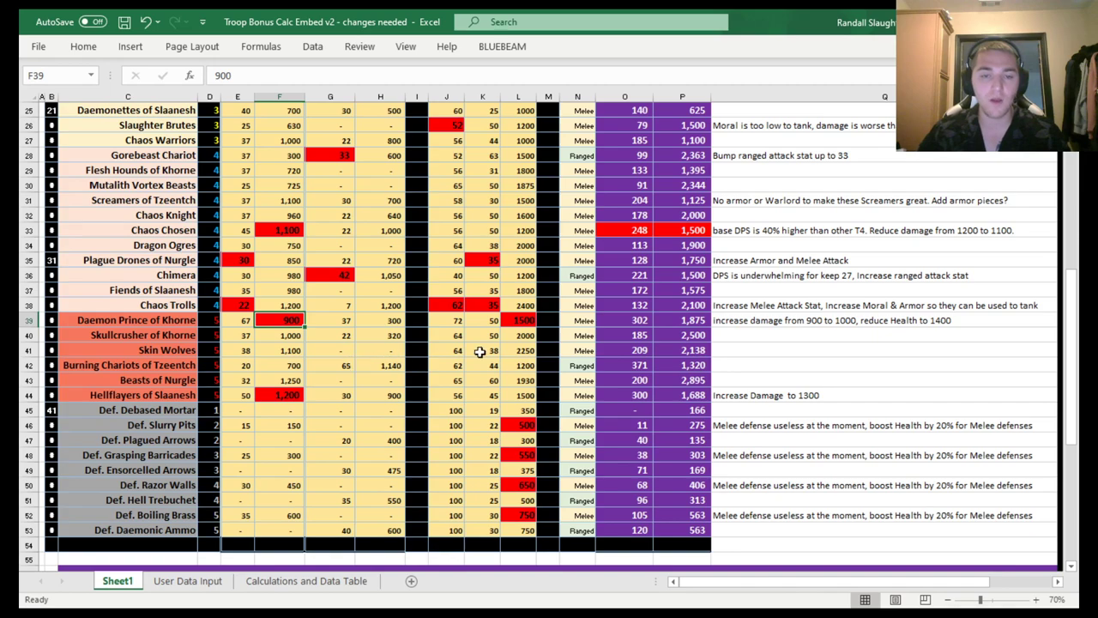
{"action": "left_click", "coordinate": [675, 322]}
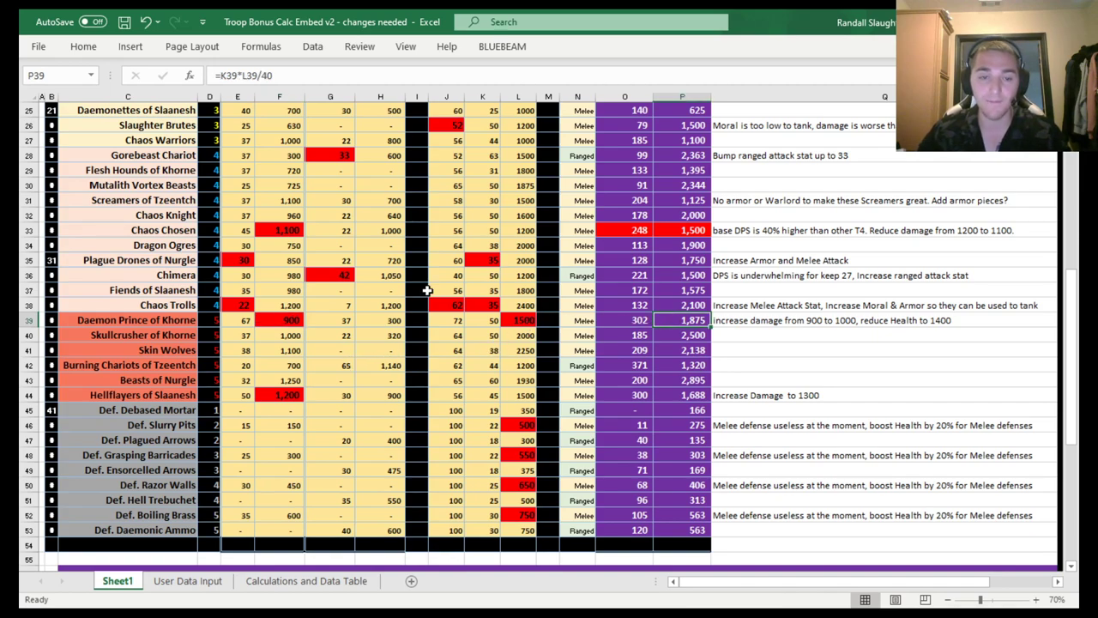
{"action": "left_click", "coordinate": [288, 322]}
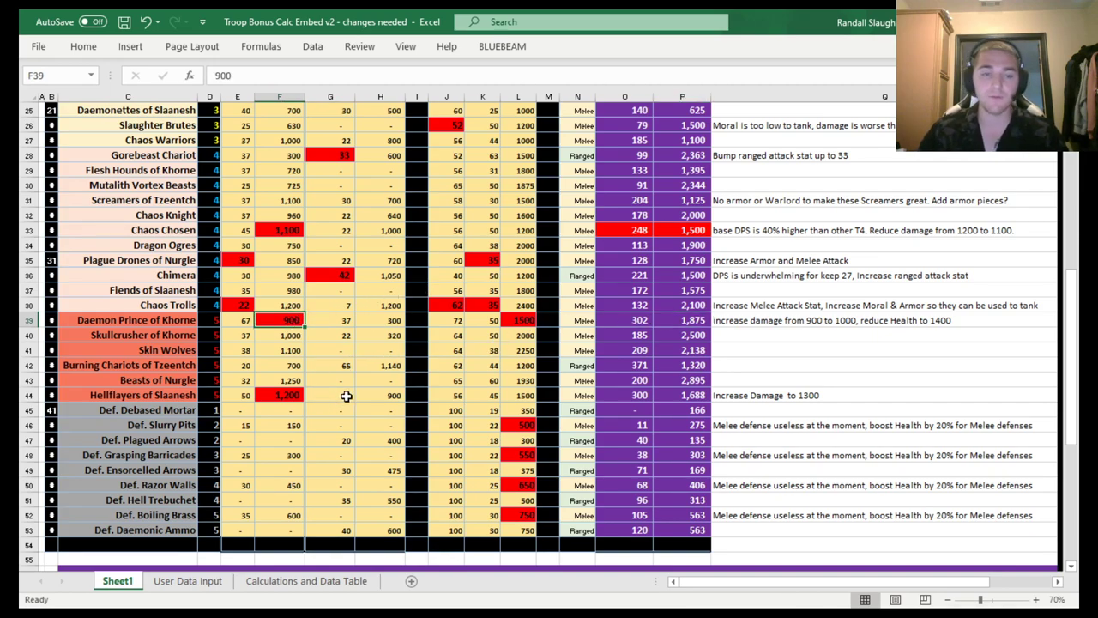
{"action": "type", "text": "1,00"}
{"action": "type", "text": "0"}
{"action": "key", "text": "Tab"}
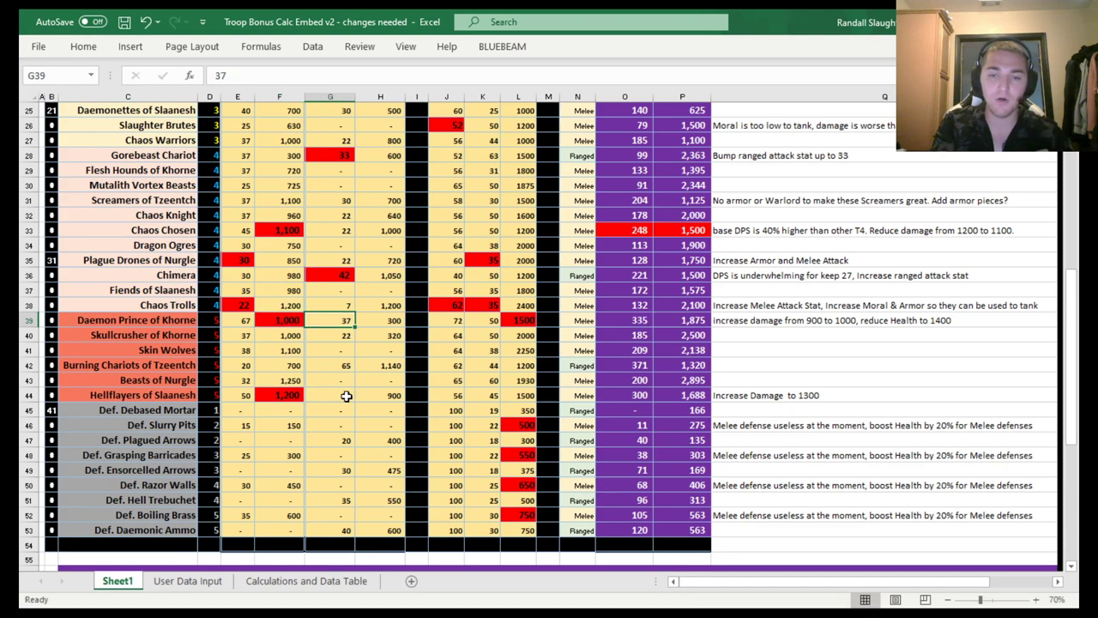
Set the Daemon Prince of Khorne's health to 1400.
{"action": "key", "text": "Tab"}
{"action": "key", "text": "Tab"}
{"action": "key", "text": "Tab"}
{"action": "key", "text": "Tab"}
{"action": "key", "text": "Tab"}
{"action": "key", "text": "Tab"}
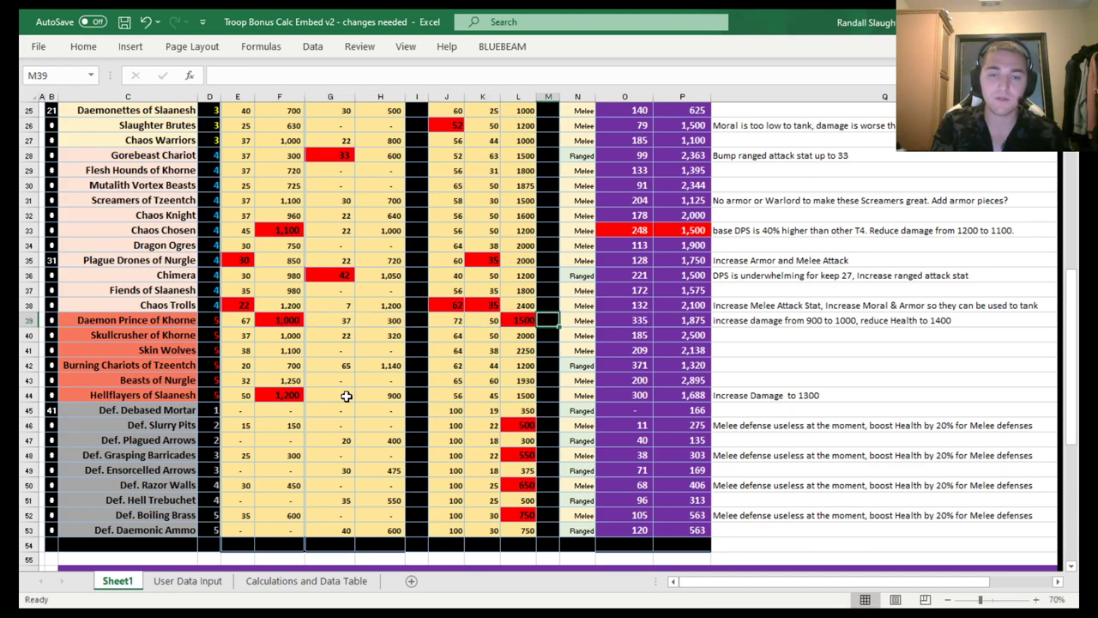
{"action": "key", "text": "Left"}
{"action": "type", "text": "1400"}
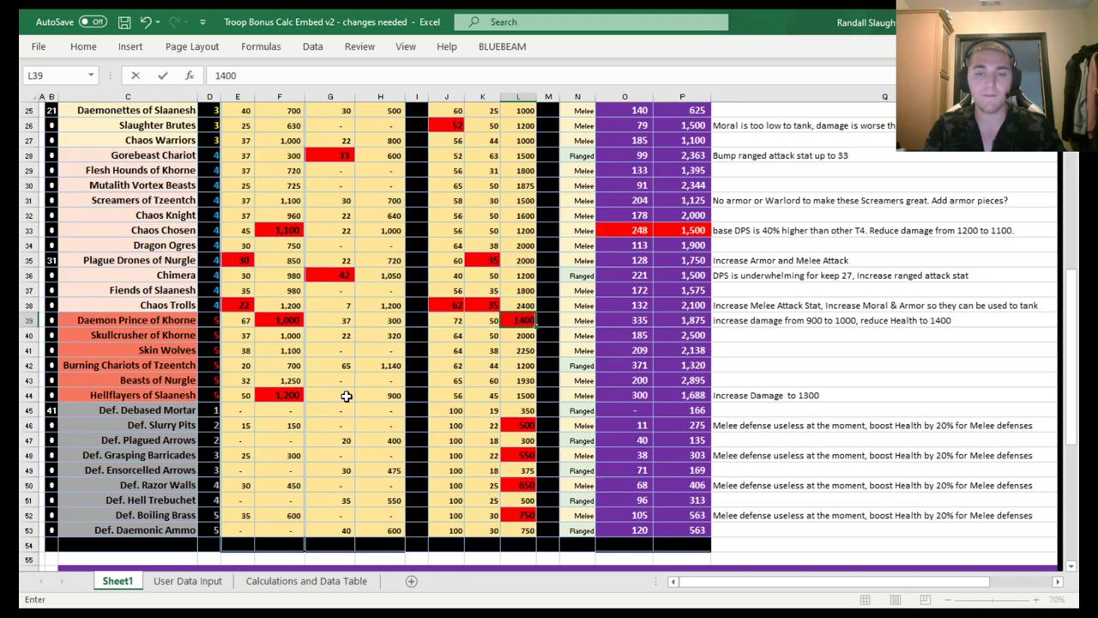
{"action": "key", "text": "Return"}
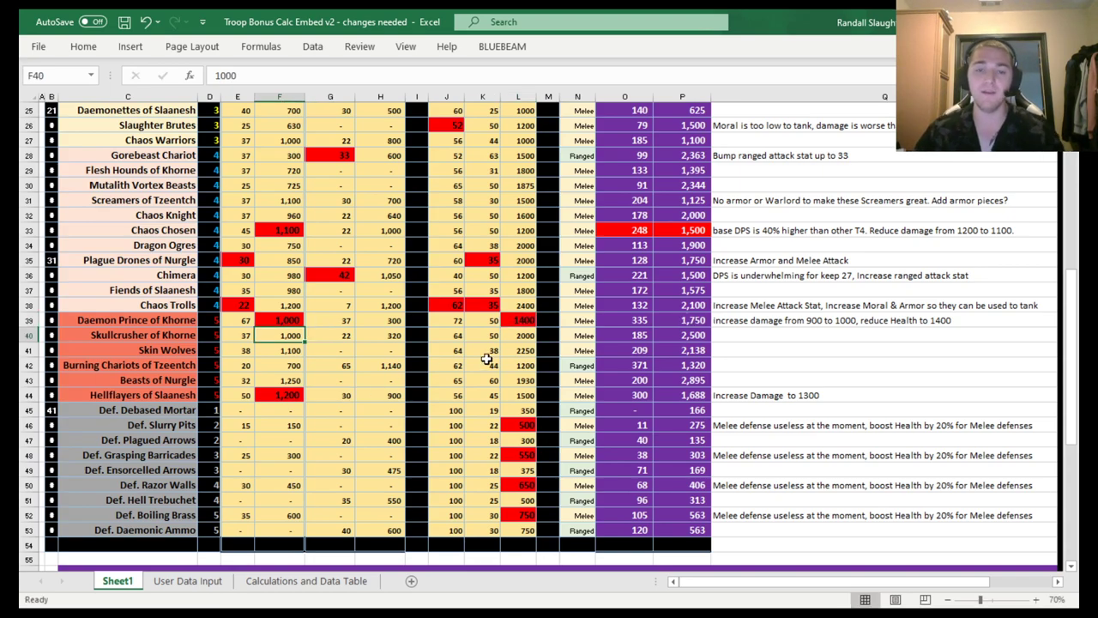
Examine the Daemon Prince of Khorne's DPS and toughness against the Burning Chariots of Tzeentch's toughness.
{"action": "left_click", "coordinate": [650, 321]}
{"action": "left_click_drag", "start_coordinate": [654, 320], "coordinate": [664, 321]}
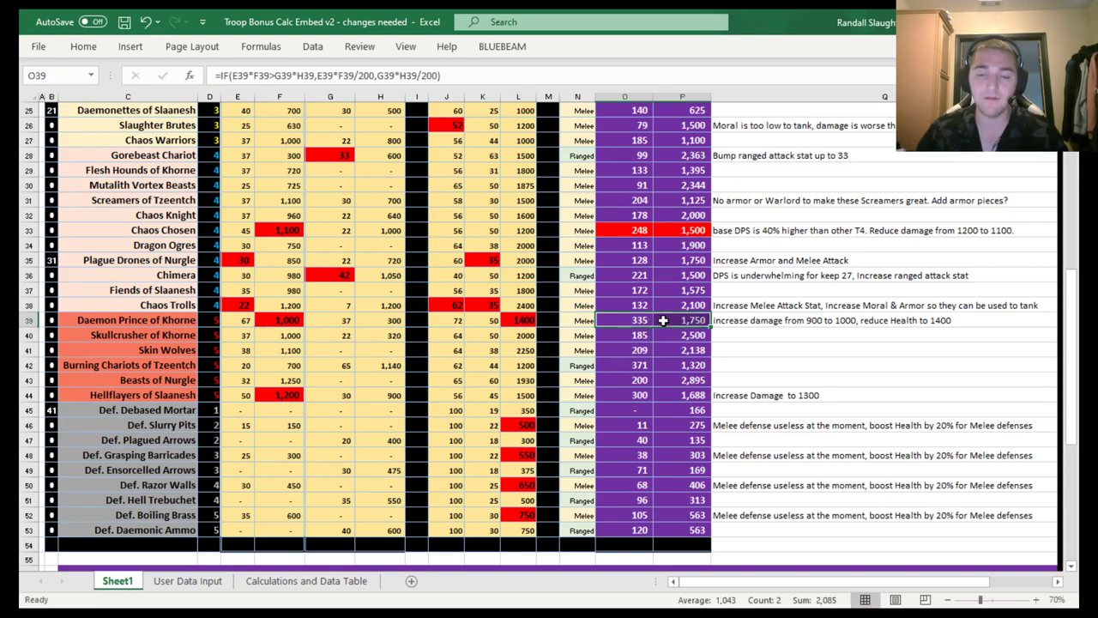
{"action": "left_click", "coordinate": [676, 367]}
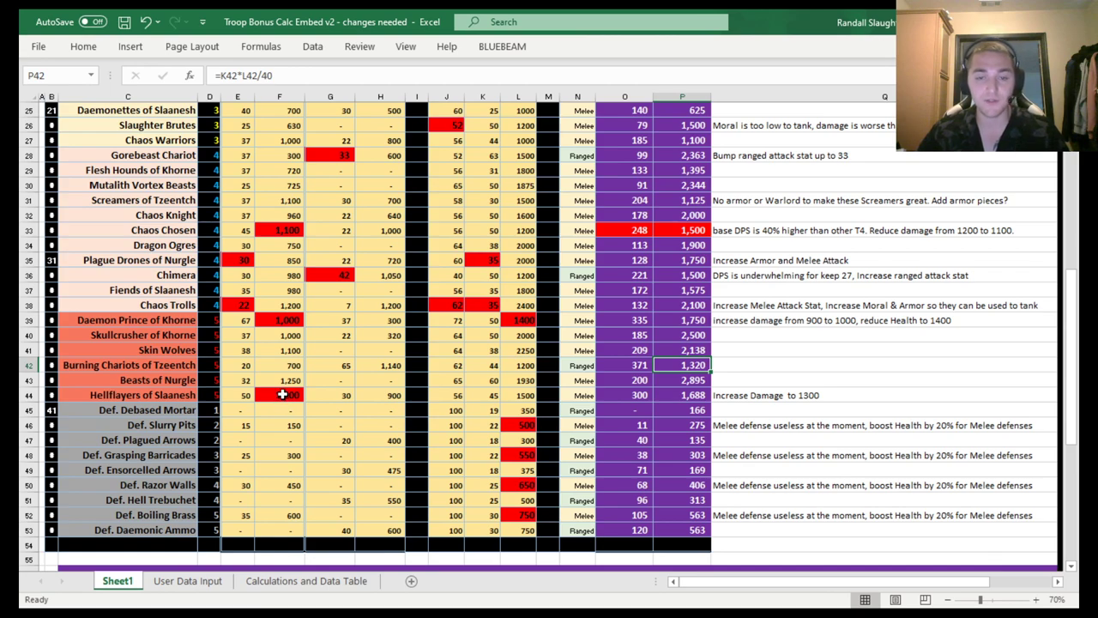
Compare the Hellflayers of Slaanesh's DPS with the Burning Chariots', and set the Hellflayers' melee damage to 1300.
{"action": "left_click", "coordinate": [282, 394]}
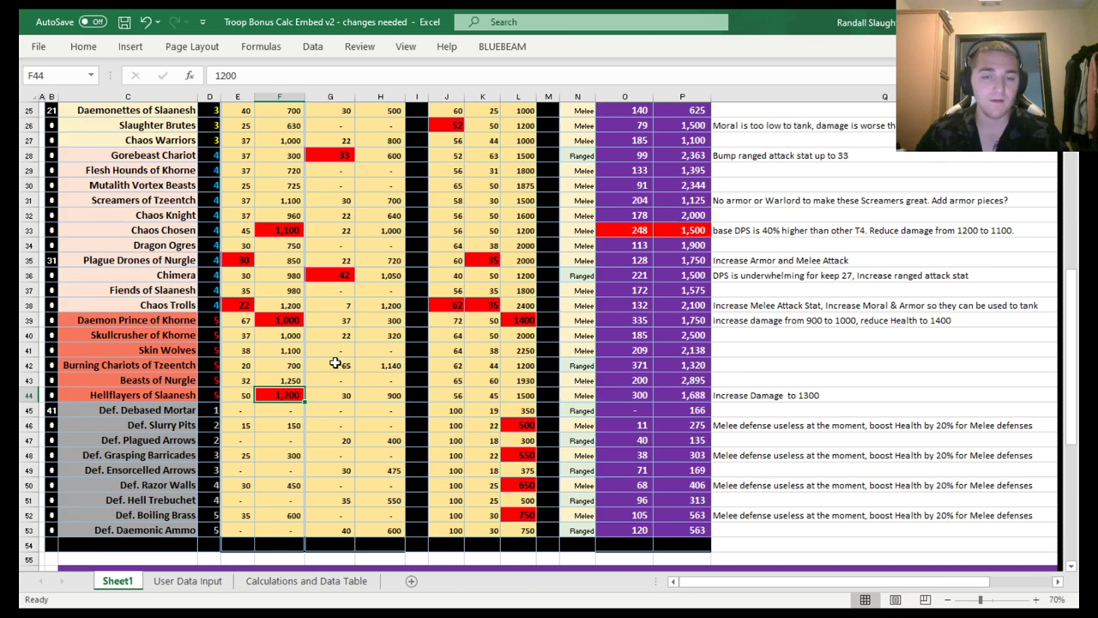
{"action": "left_click", "coordinate": [636, 362]}
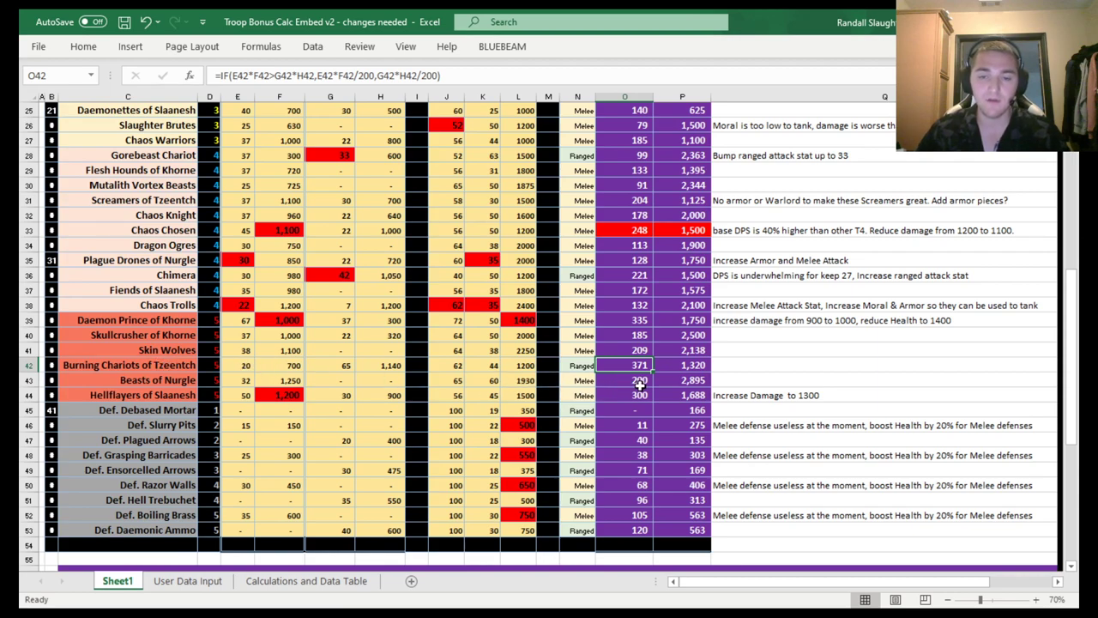
{"action": "left_click", "coordinate": [639, 394]}
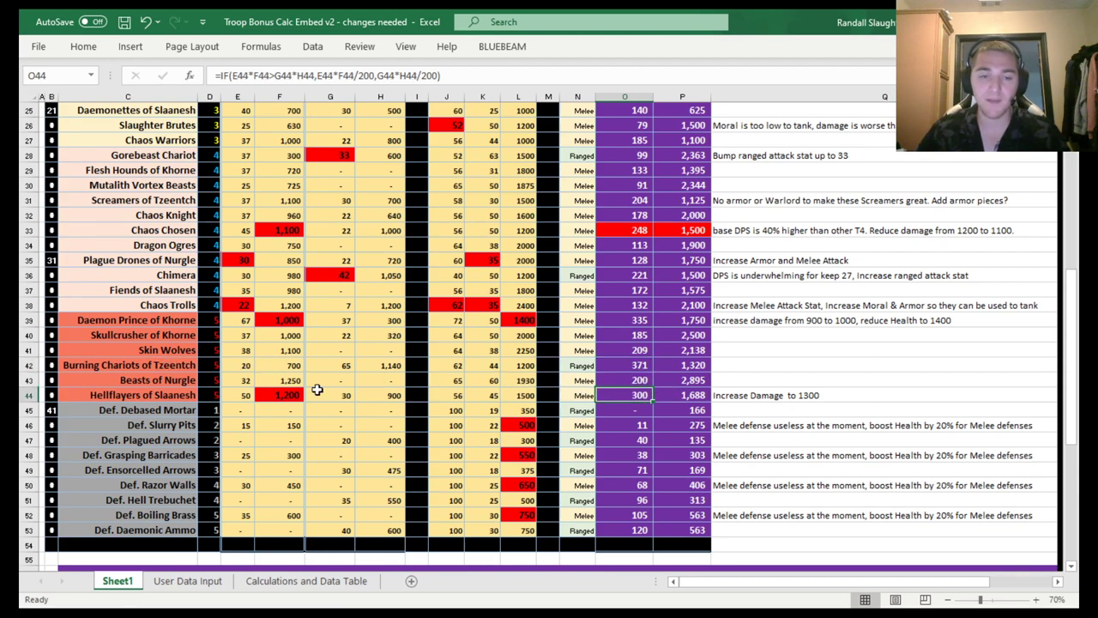
{"action": "left_click", "coordinate": [286, 397]}
{"action": "type", "text": "13"}
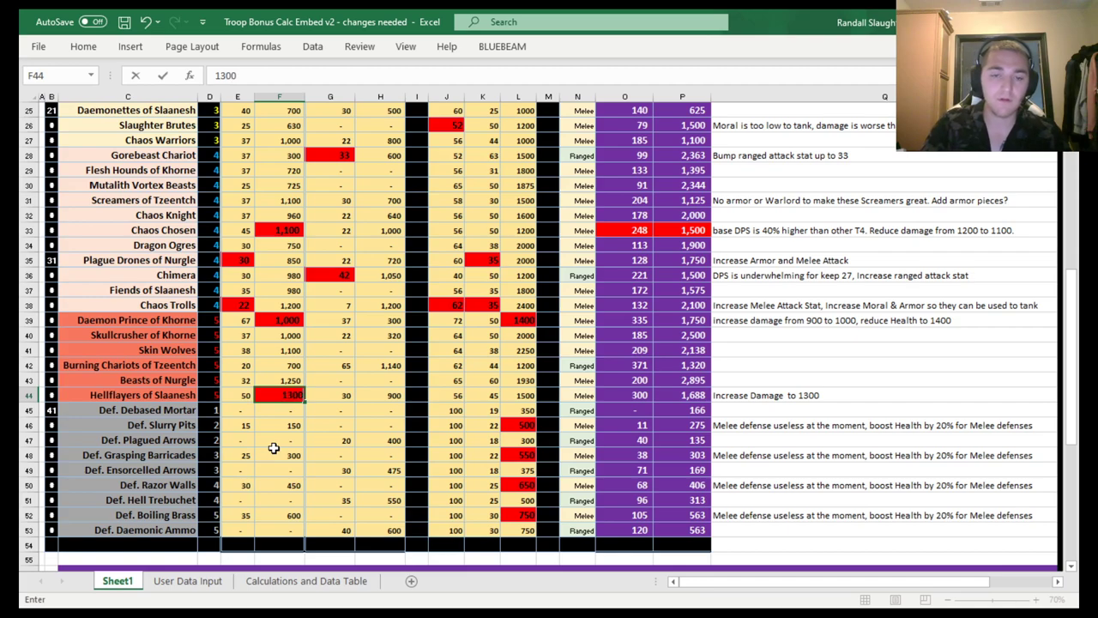
{"action": "key", "text": "Return"}
{"action": "left_click", "coordinate": [285, 392]}
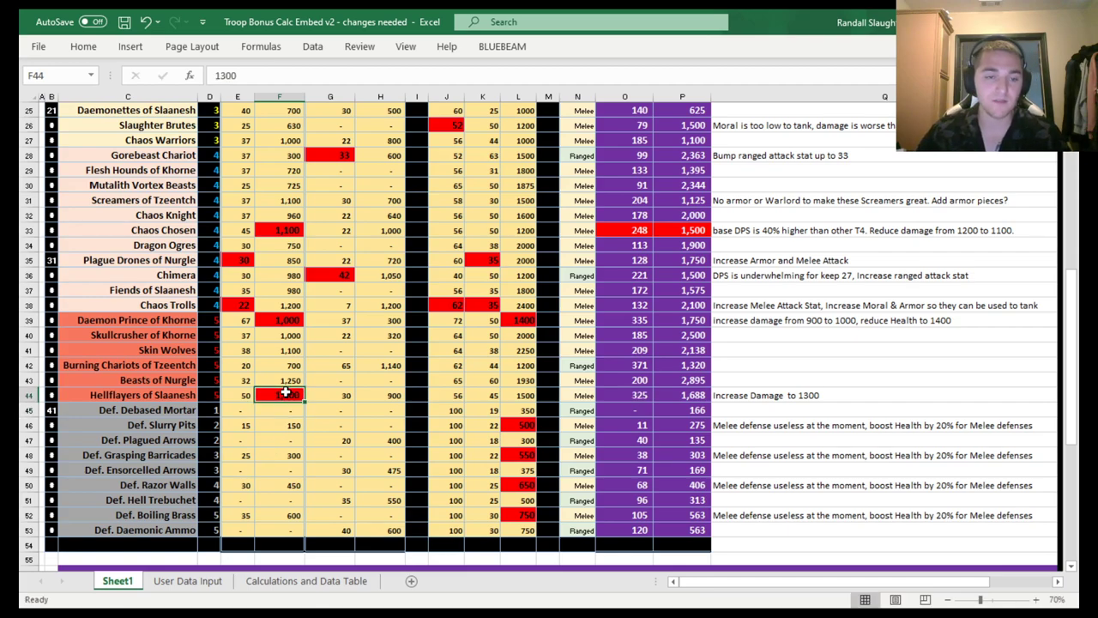
Compare the Burning Chariots of Tzeentch's ranged attack with the Hellflayers of Slaanesh's melee damage.
{"action": "left_click", "coordinate": [139, 368]}
{"action": "left_click", "coordinate": [344, 364]}
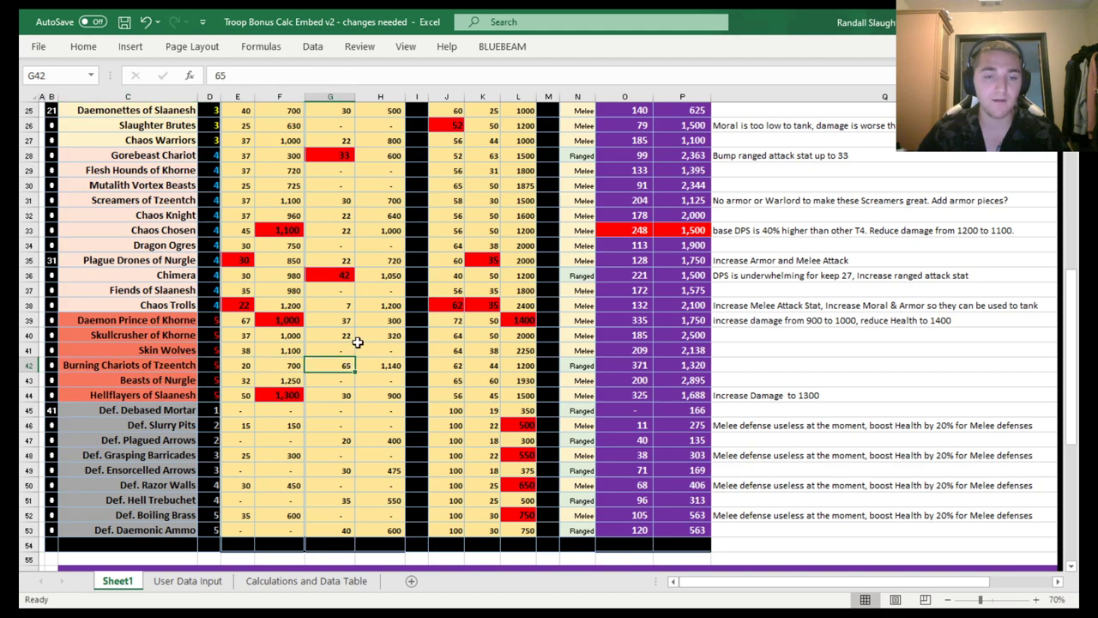
{"action": "type", "text": "65"}
{"action": "key", "text": "ctrl+Return"}
{"action": "left_click", "coordinate": [286, 397]}
{"action": "type", "text": "1300"}
{"action": "key", "text": "ctrl+Return"}
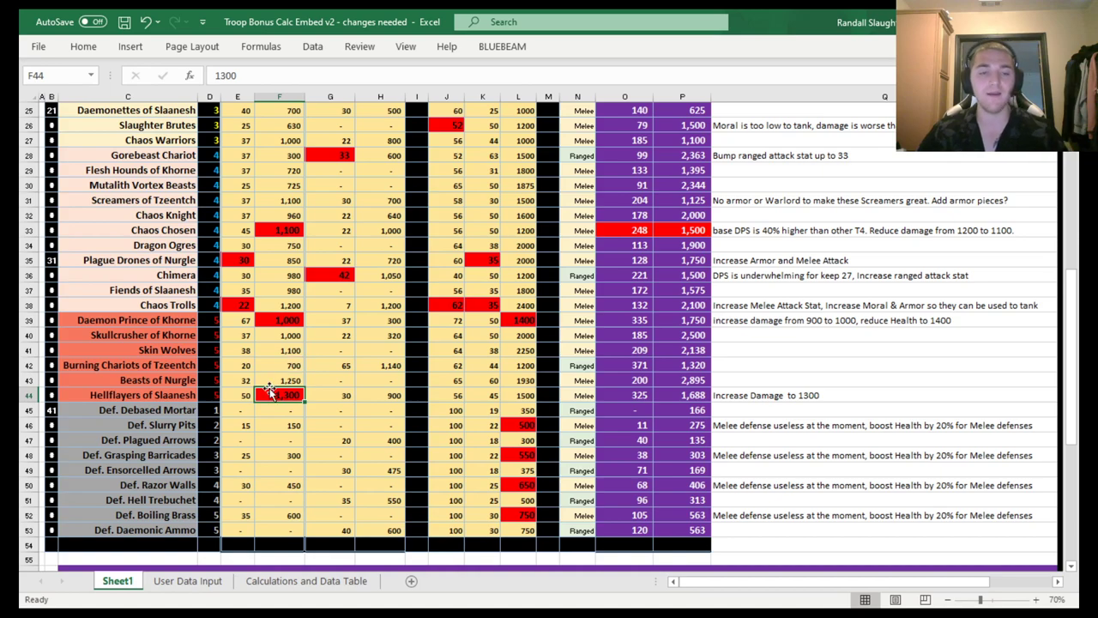
{"action": "left_click", "coordinate": [348, 368]}
{"action": "left_click", "coordinate": [297, 395]}
{"action": "left_click", "coordinate": [333, 365]}
{"action": "left_click", "coordinate": [296, 396]}
{"action": "left_click", "coordinate": [334, 367]}
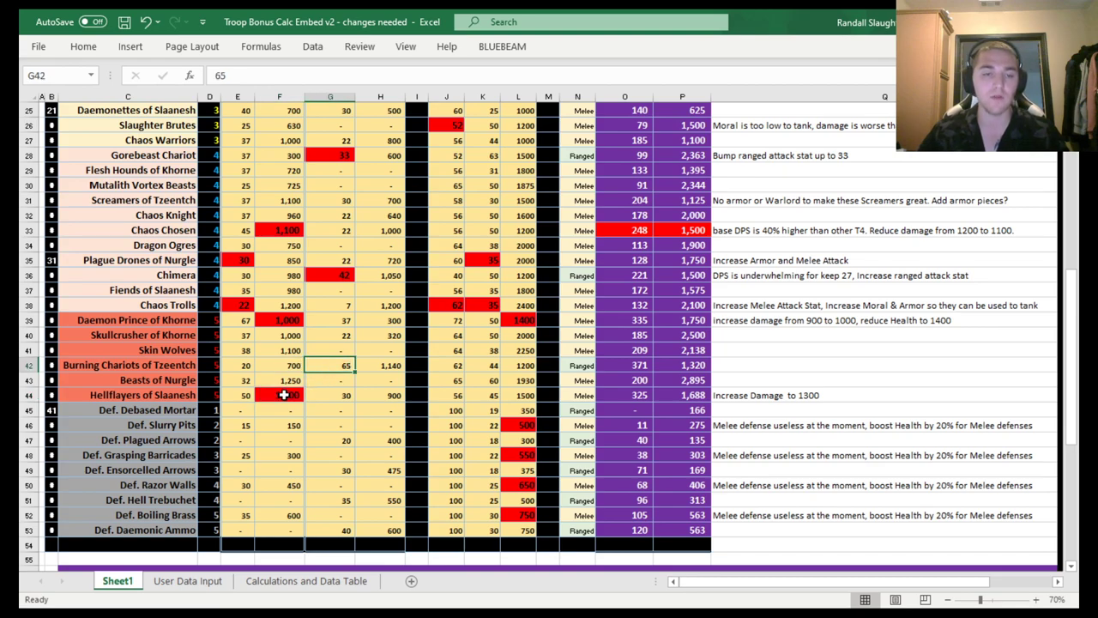
Re-enter 1300 as the Hellflayers of Slaanesh's melee damage.
{"action": "left_click", "coordinate": [284, 394]}
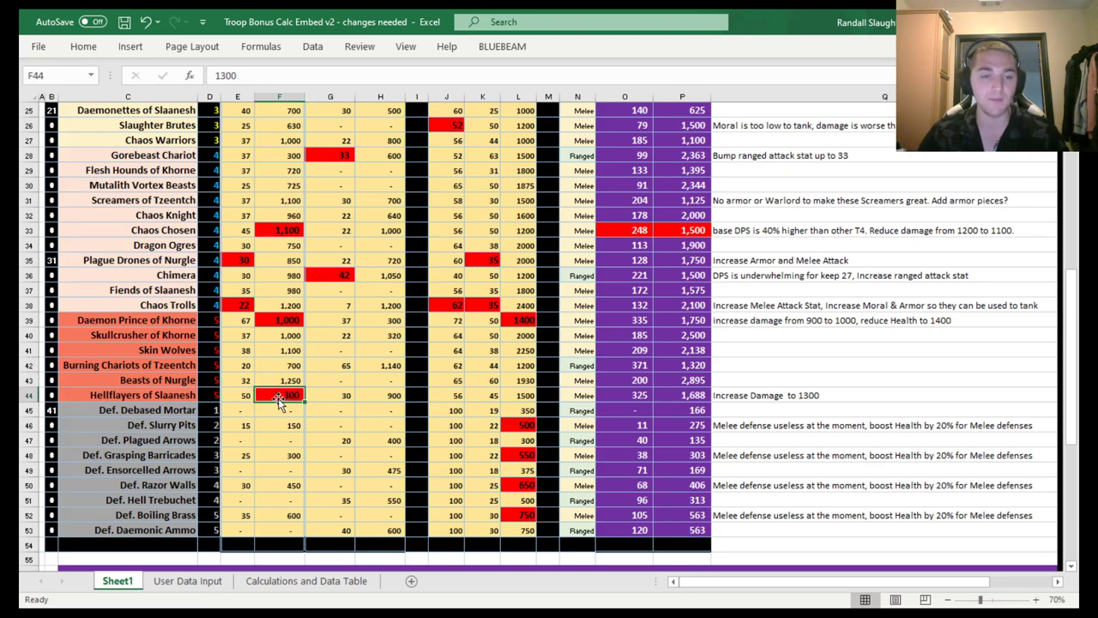
{"action": "type", "text": "1200"}
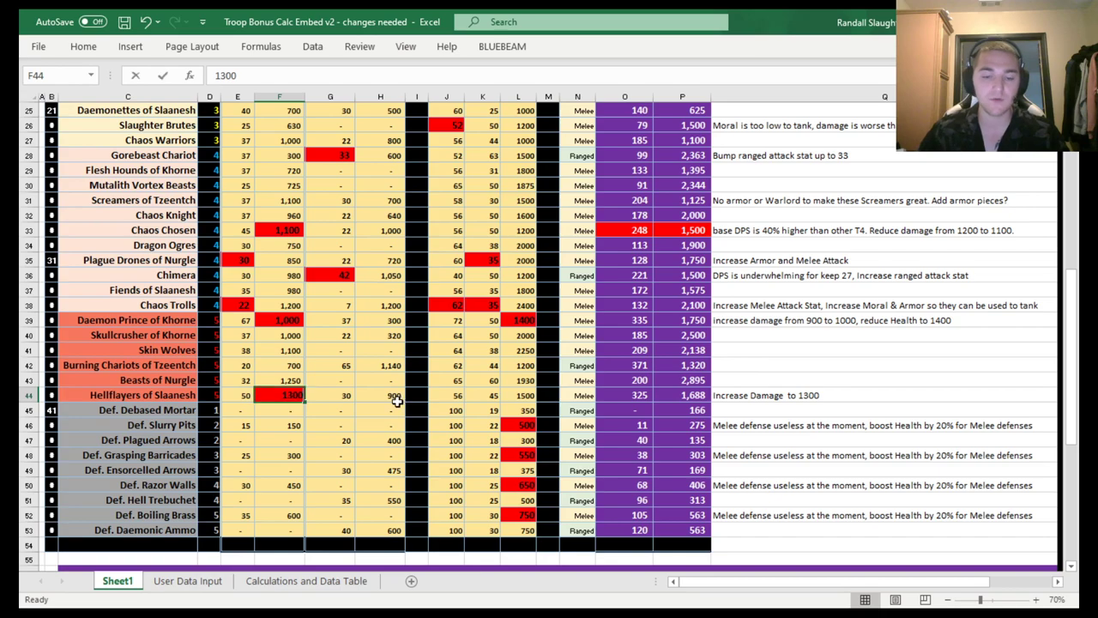
{"action": "key", "text": "Return"}
{"action": "key", "text": "Up"}
{"action": "type", "text": "1300"}
{"action": "key", "text": "Return"}
Review the note on boosting melee defense health by 20%, along with the defenses' DPS values and the Slurry Pits' health.
{"action": "scroll", "coordinate": [397, 401], "scroll_direction": "down", "scroll_amount": 1}
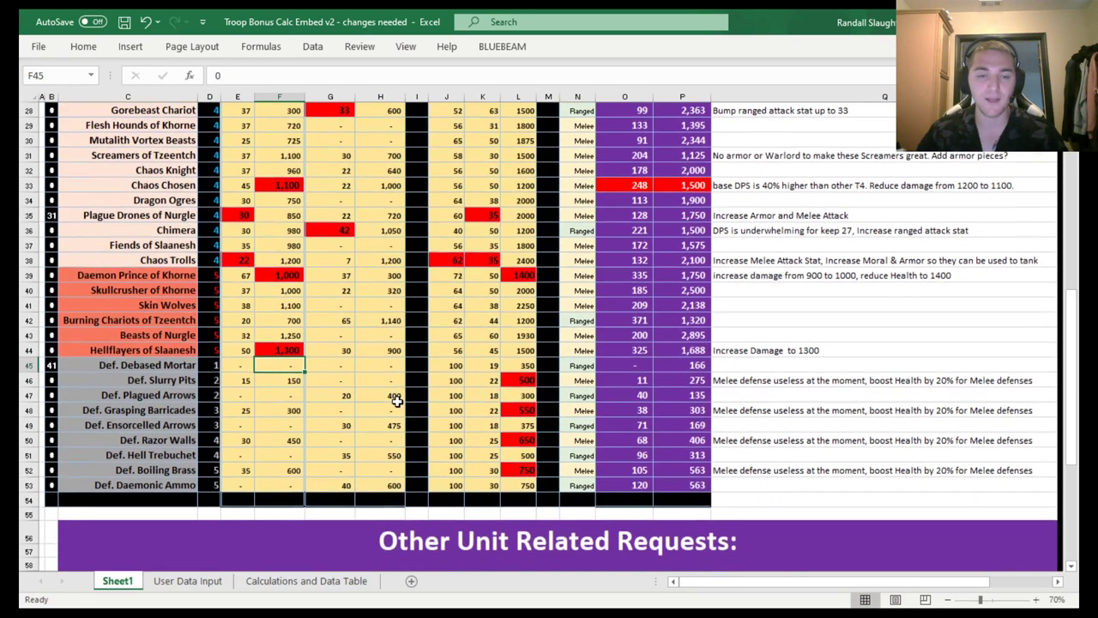
{"action": "scroll", "coordinate": [403, 407], "scroll_direction": "down", "scroll_amount": 1}
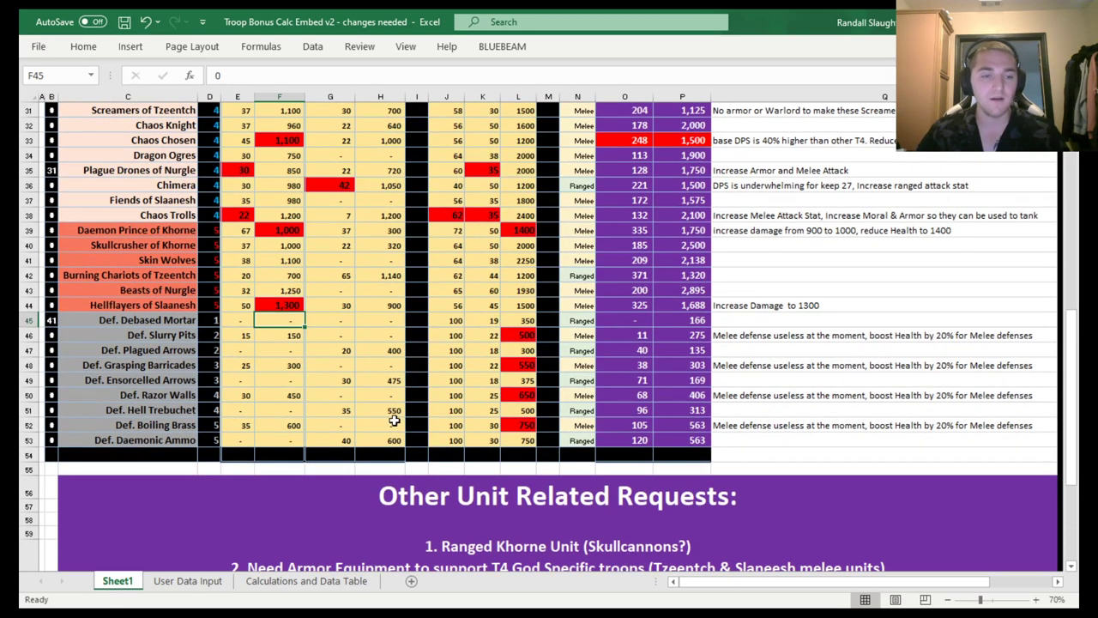
{"action": "scroll", "coordinate": [393, 421], "scroll_direction": "up", "scroll_amount": 1}
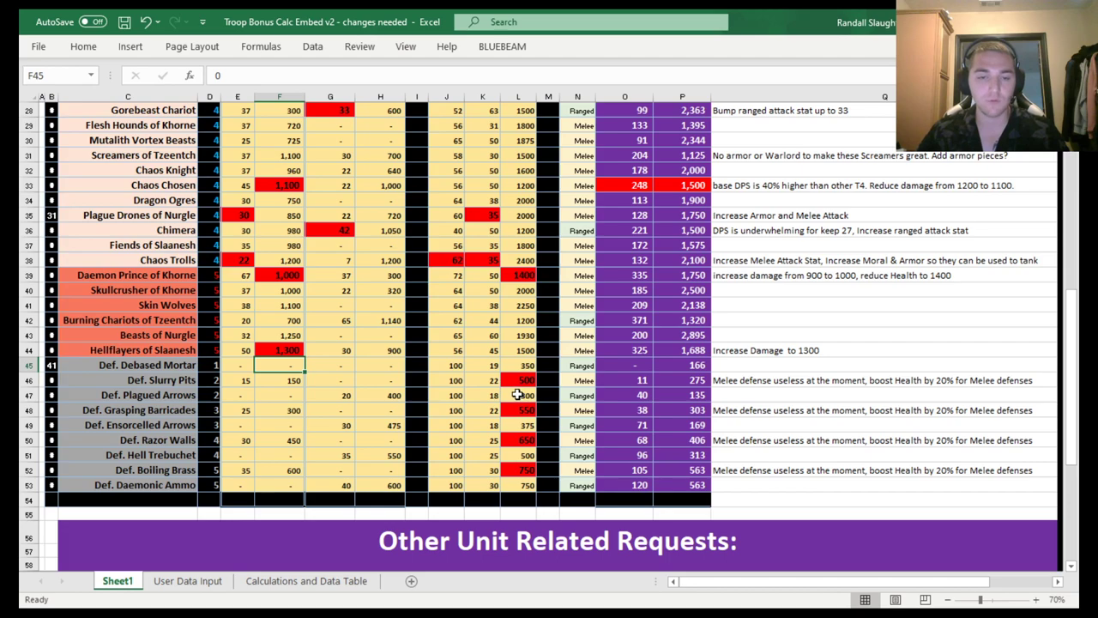
{"action": "left_click", "coordinate": [766, 379]}
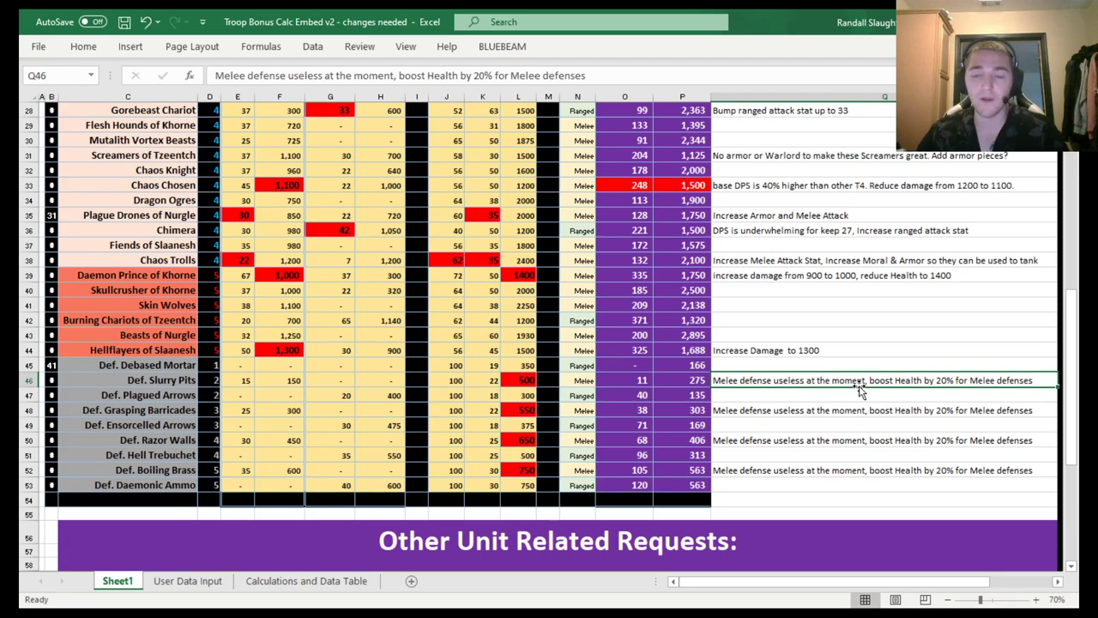
{"action": "left_click", "coordinate": [616, 487]}
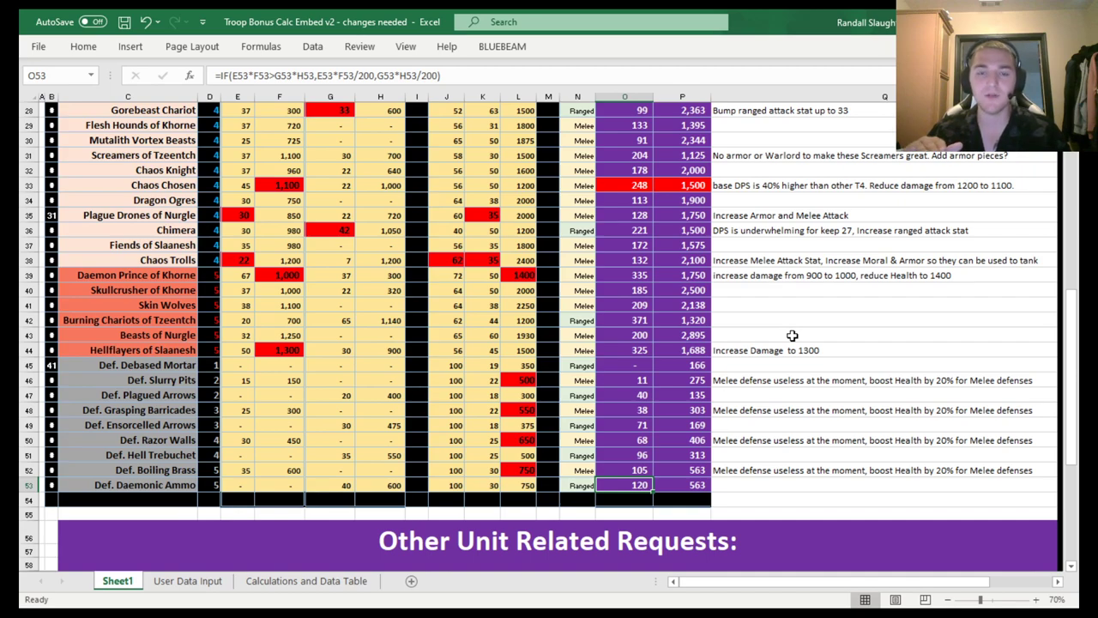
{"action": "left_click", "coordinate": [633, 457]}
{"action": "left_click", "coordinate": [627, 426]}
{"action": "left_click", "coordinate": [627, 395]}
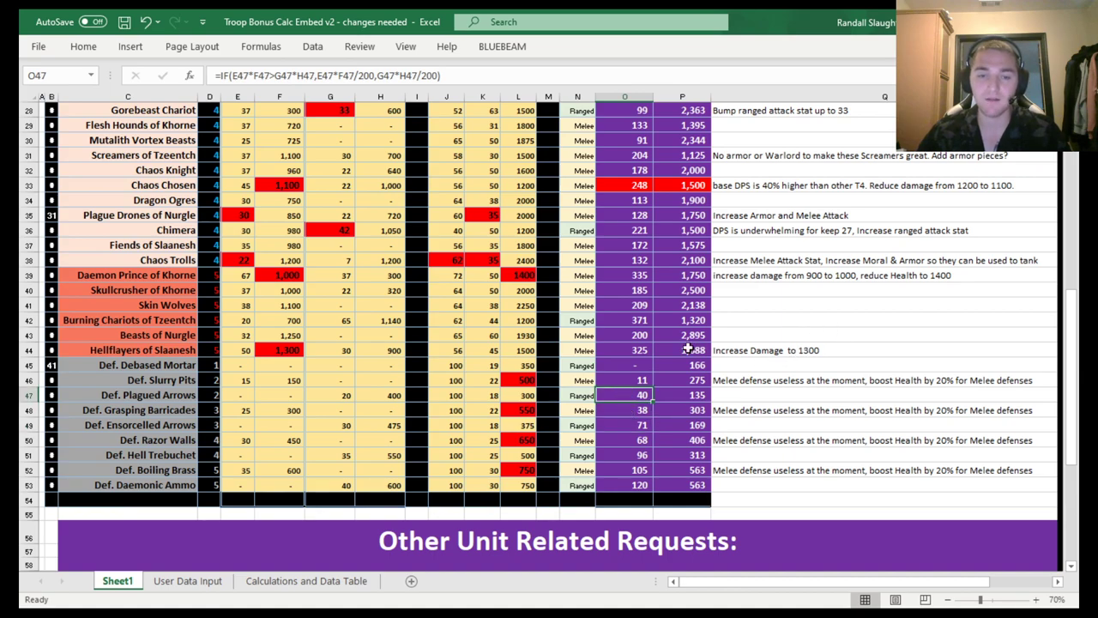
{"action": "left_click", "coordinate": [519, 380]}
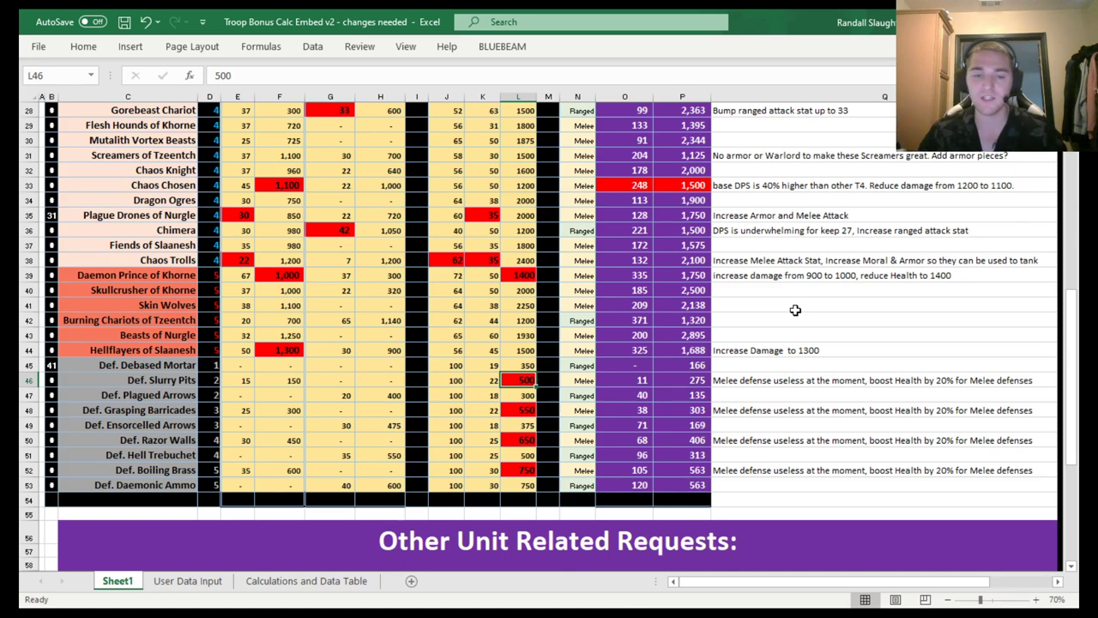
{"action": "left_click", "coordinate": [806, 381]}
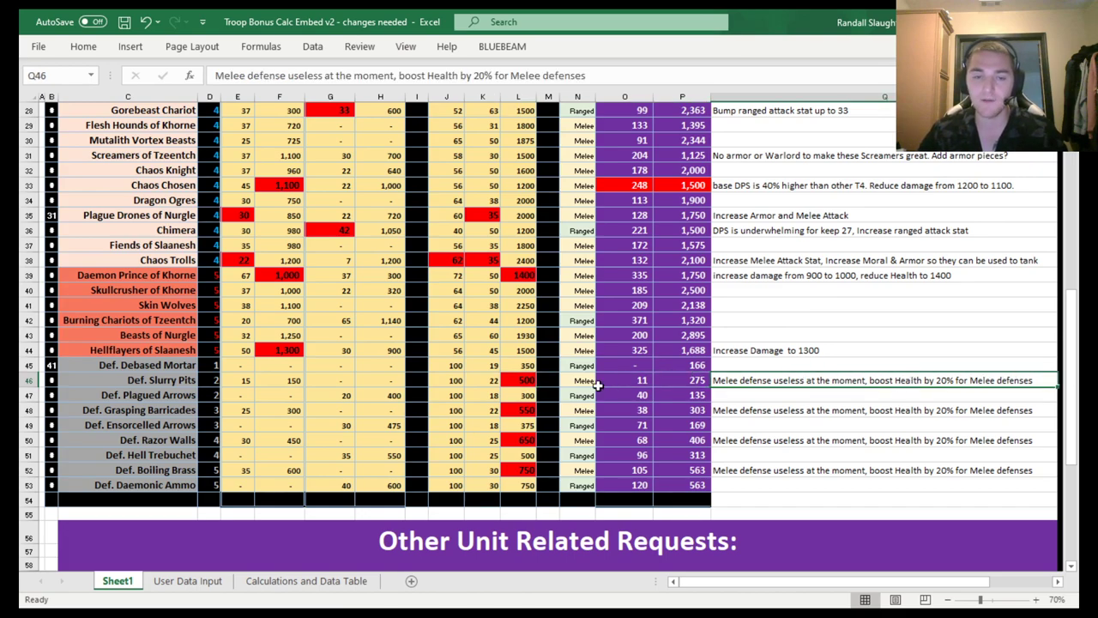
Try a health of 600 for the Def. Slurry Pits, and undo the change.
{"action": "left_click", "coordinate": [527, 380]}
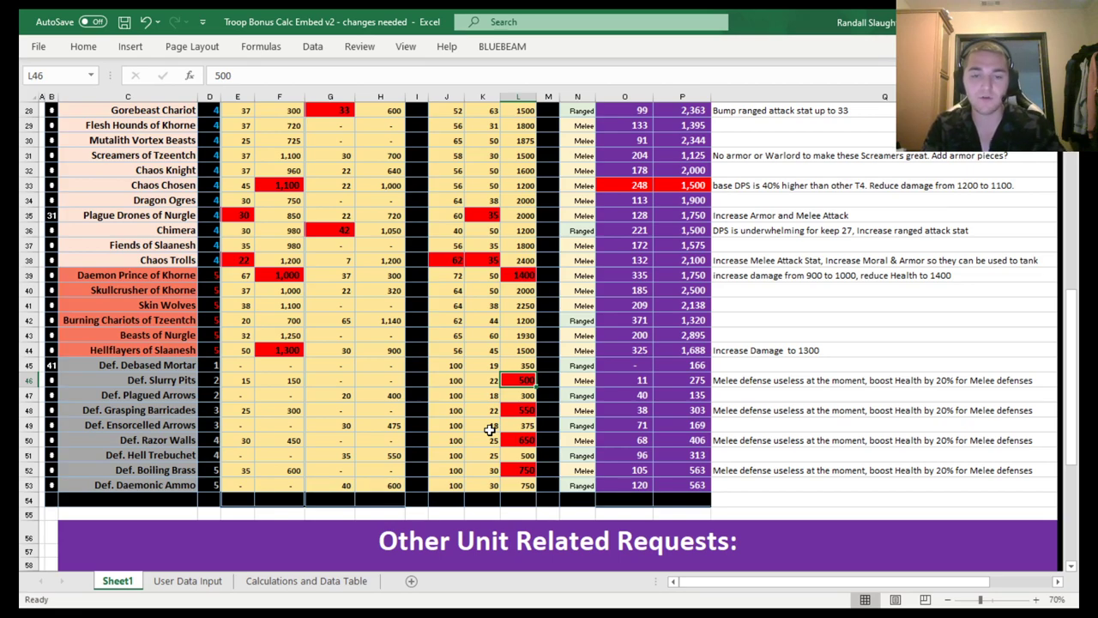
{"action": "type", "text": "600"}
{"action": "key", "text": "Return"}
{"action": "key", "text": "ctrl+z"}
Examine the Boiling Brass health and the DPS and toughness values across all the defense units.
{"action": "left_click", "coordinate": [518, 470]}
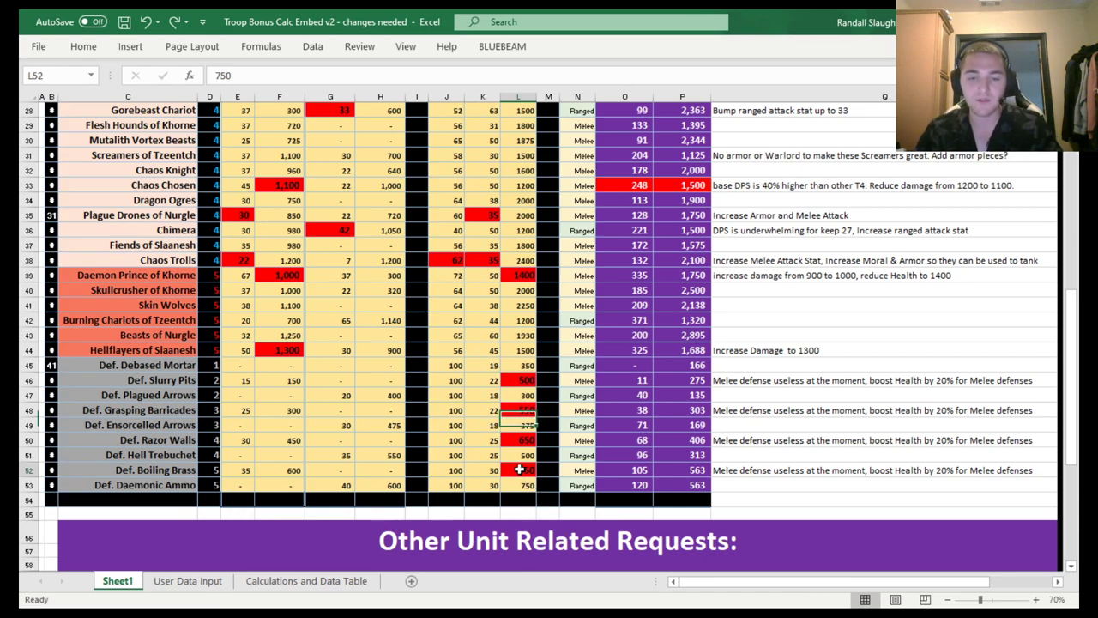
{"action": "left_click_drag", "start_coordinate": [687, 485], "coordinate": [685, 364]}
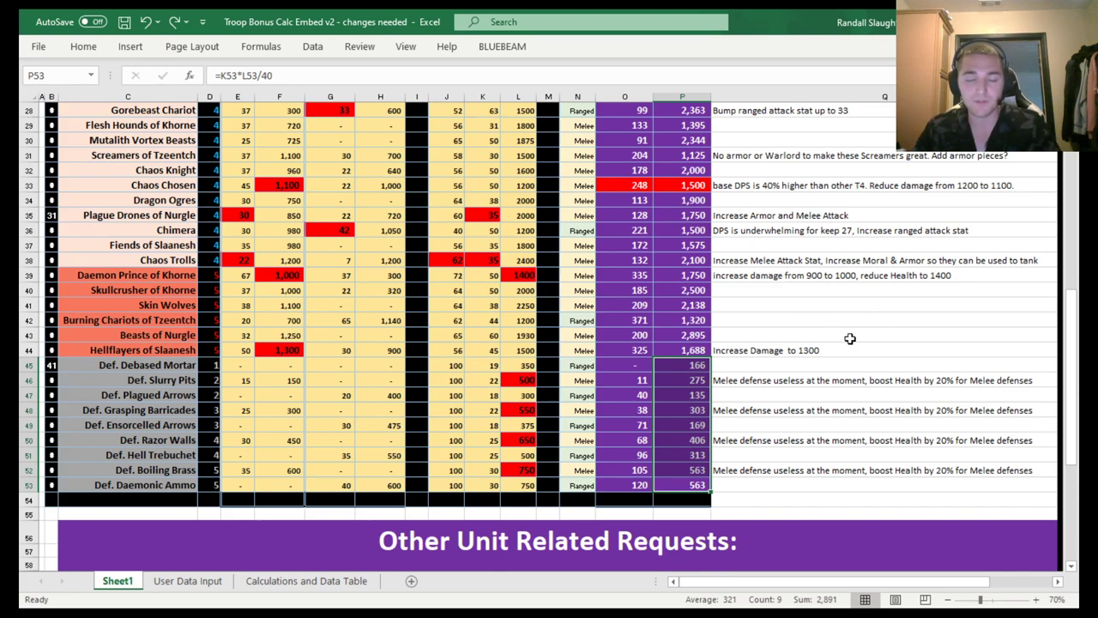
{"action": "left_click", "coordinate": [854, 307]}
{"action": "left_click", "coordinate": [796, 321]}
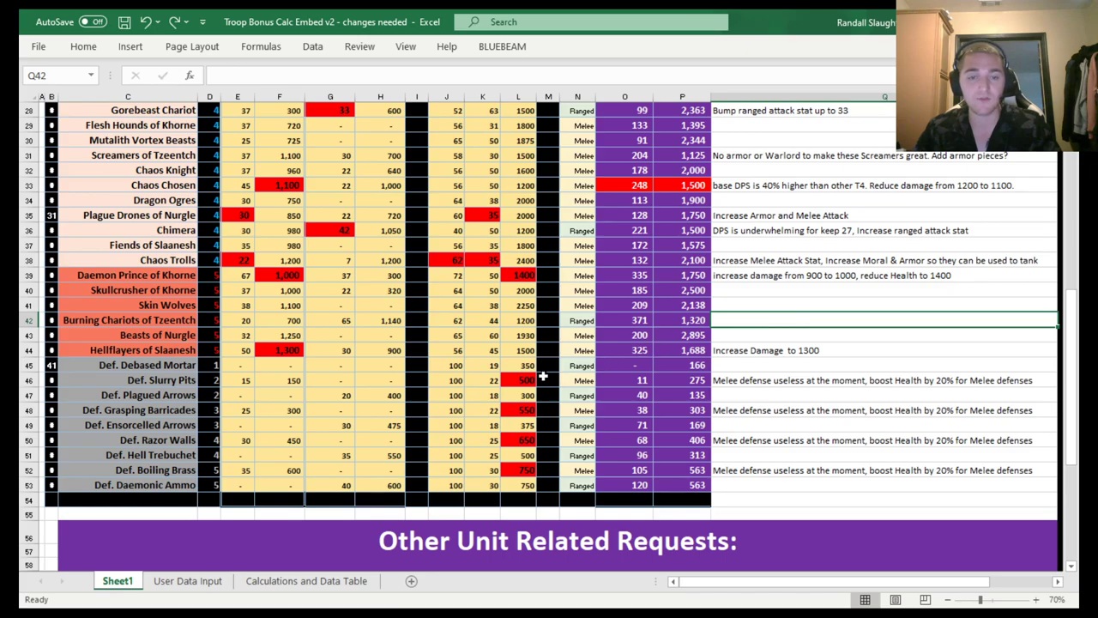
{"action": "left_click_drag", "start_coordinate": [624, 379], "coordinate": [678, 484]}
Read the Other Unit Related Requests section below the troop table.
{"action": "left_click", "coordinate": [798, 321]}
{"action": "scroll", "coordinate": [799, 325], "scroll_direction": "down", "scroll_amount": 1}
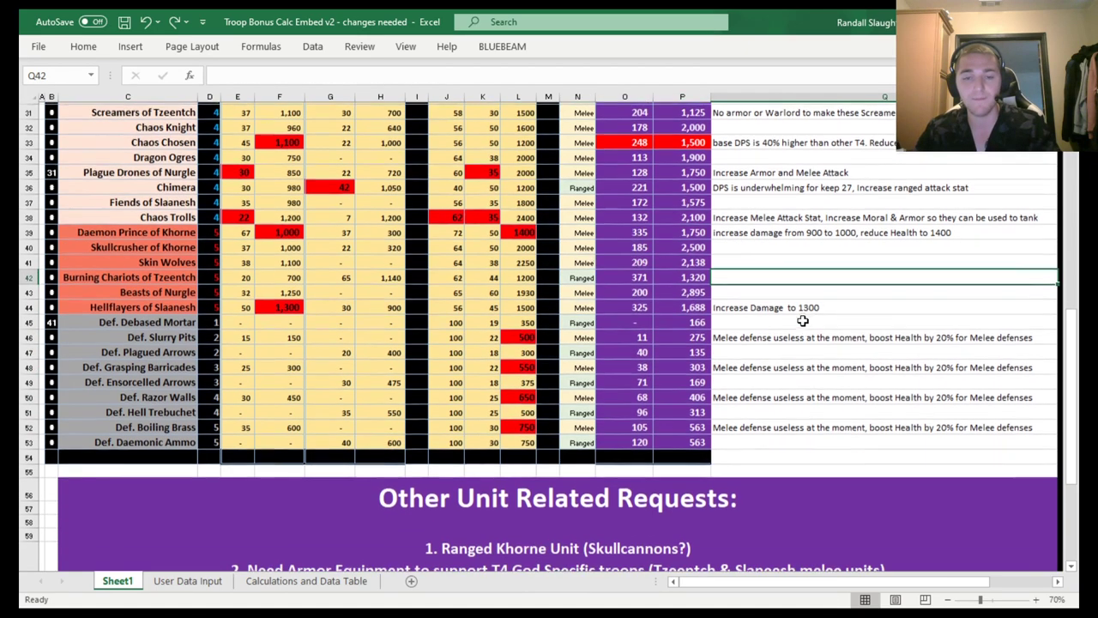
{"action": "scroll", "coordinate": [799, 324], "scroll_direction": "down", "scroll_amount": 3}
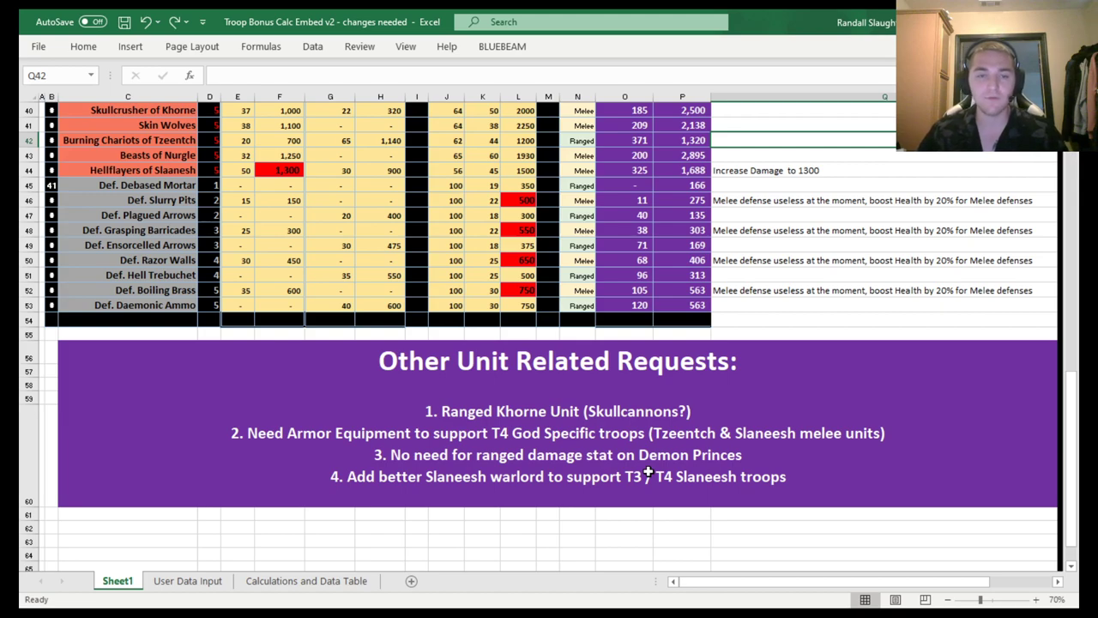
Review the Other Unit Related Requests block, and look over the flagged stats from the Chaos Chariot's melee damage down through the troop table.
{"action": "left_click", "coordinate": [771, 455]}
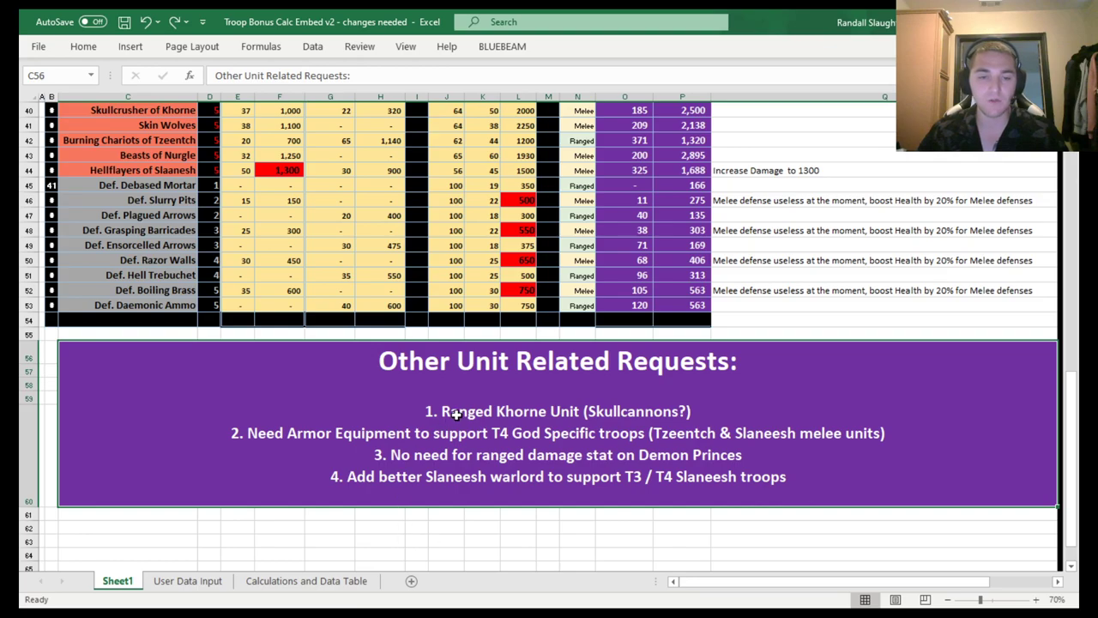
{"action": "left_click", "coordinate": [808, 307]}
{"action": "scroll", "coordinate": [807, 318], "scroll_direction": "up", "scroll_amount": 13}
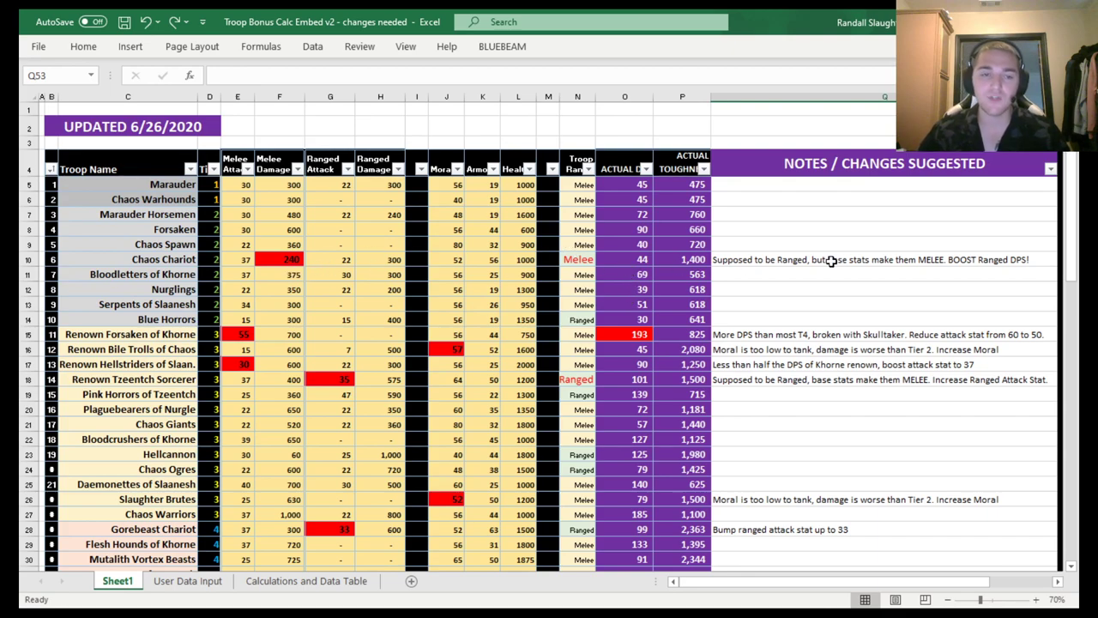
{"action": "scroll", "coordinate": [830, 262], "scroll_direction": "down", "scroll_amount": 1}
{"action": "left_click", "coordinate": [280, 214]}
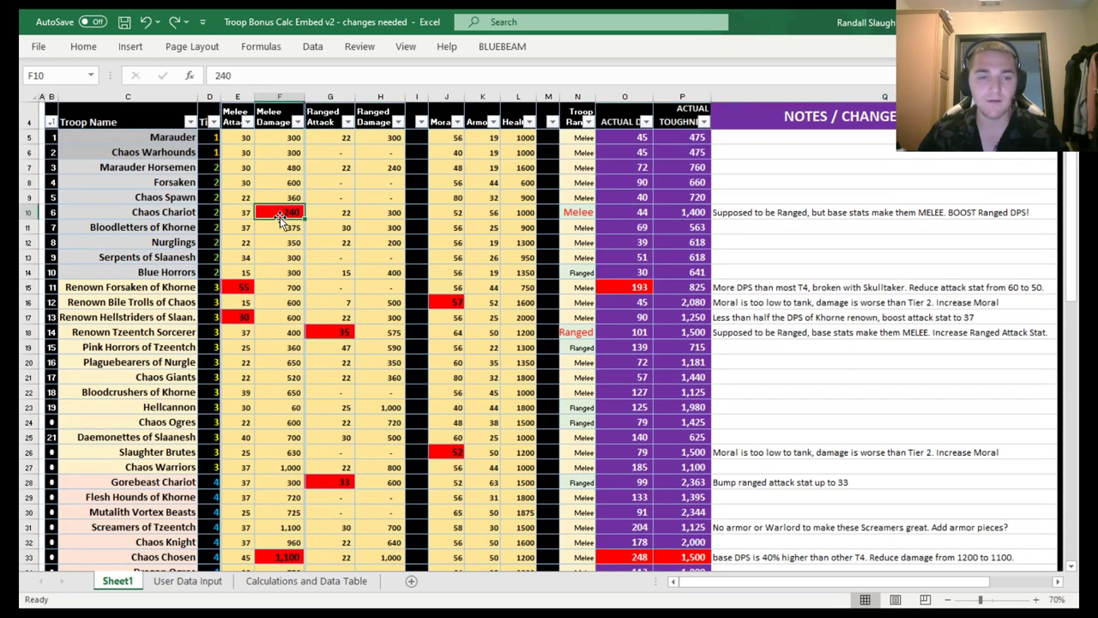
{"action": "scroll", "coordinate": [284, 241], "scroll_direction": "down", "scroll_amount": 1}
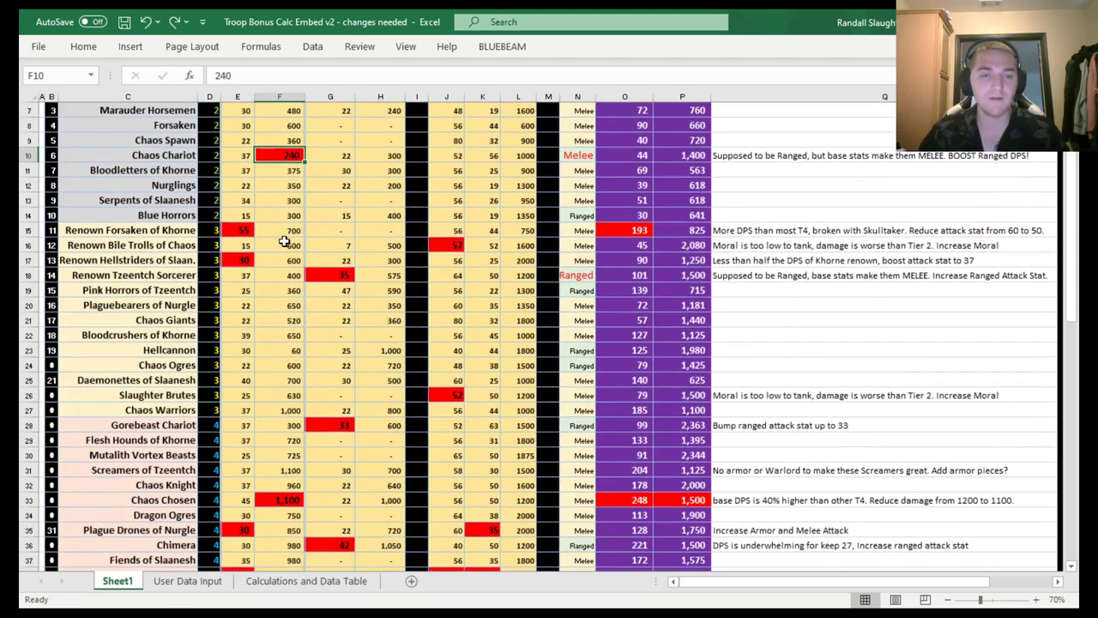
{"action": "scroll", "coordinate": [284, 241], "scroll_direction": "down", "scroll_amount": 2}
{"action": "scroll", "coordinate": [284, 241], "scroll_direction": "down", "scroll_amount": 1}
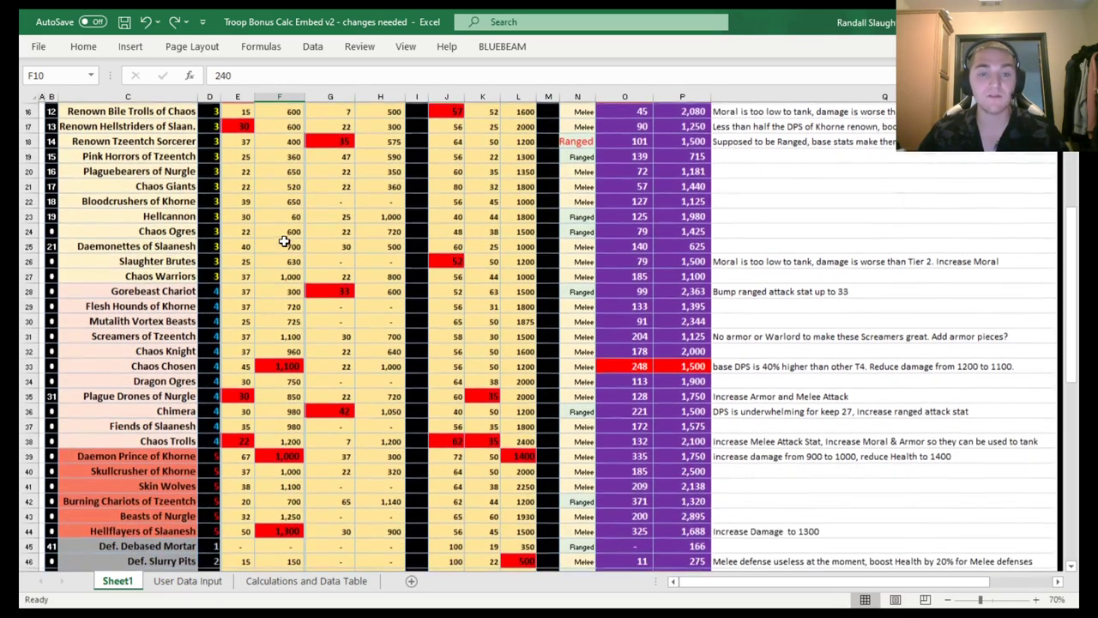
{"action": "scroll", "coordinate": [278, 244], "scroll_direction": "down", "scroll_amount": 1}
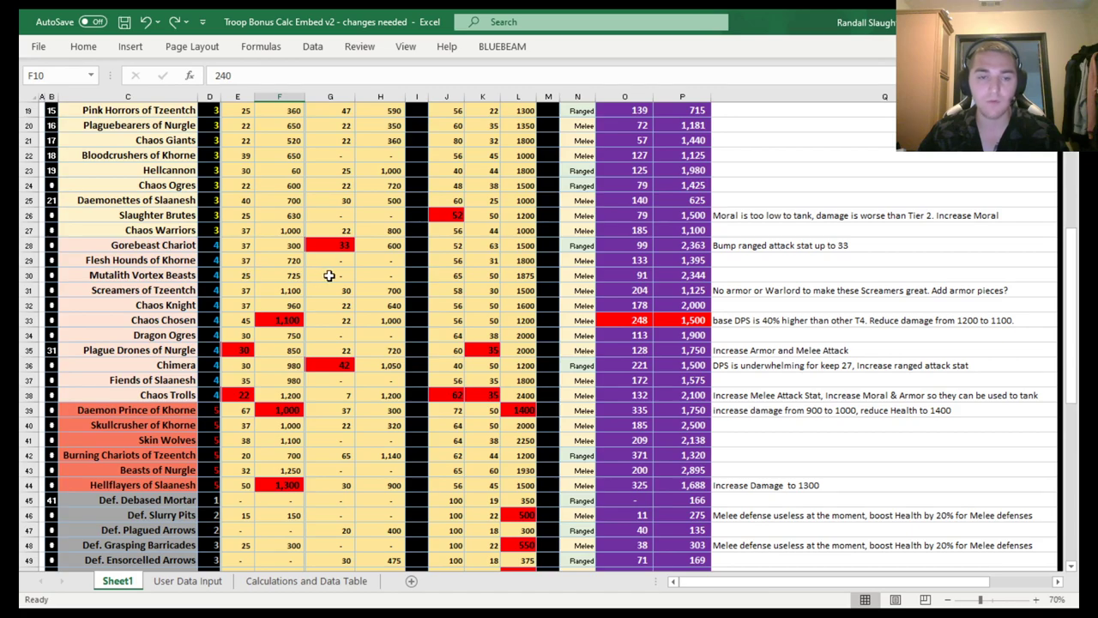
Examine the tier 4 troop stats, comparing the Mutalith Vortex Beasts, Fiends of Slaanesh and Chaos Trolls.
{"action": "left_click", "coordinate": [329, 273]}
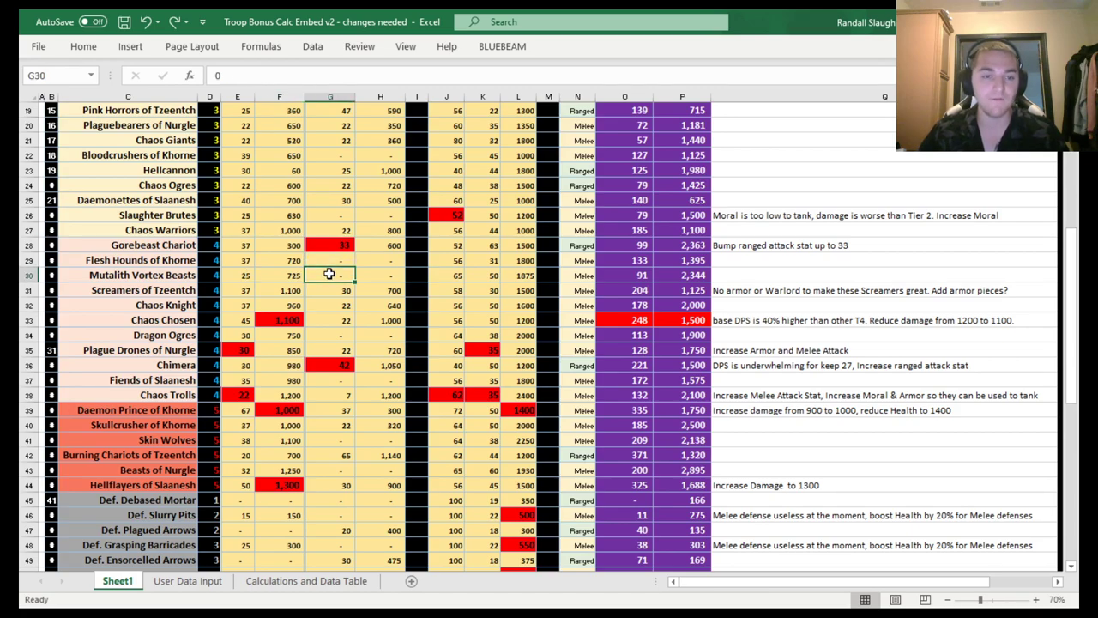
{"action": "scroll", "coordinate": [330, 273], "scroll_direction": "down", "scroll_amount": 1}
{"action": "scroll", "coordinate": [329, 273], "scroll_direction": "down", "scroll_amount": 1}
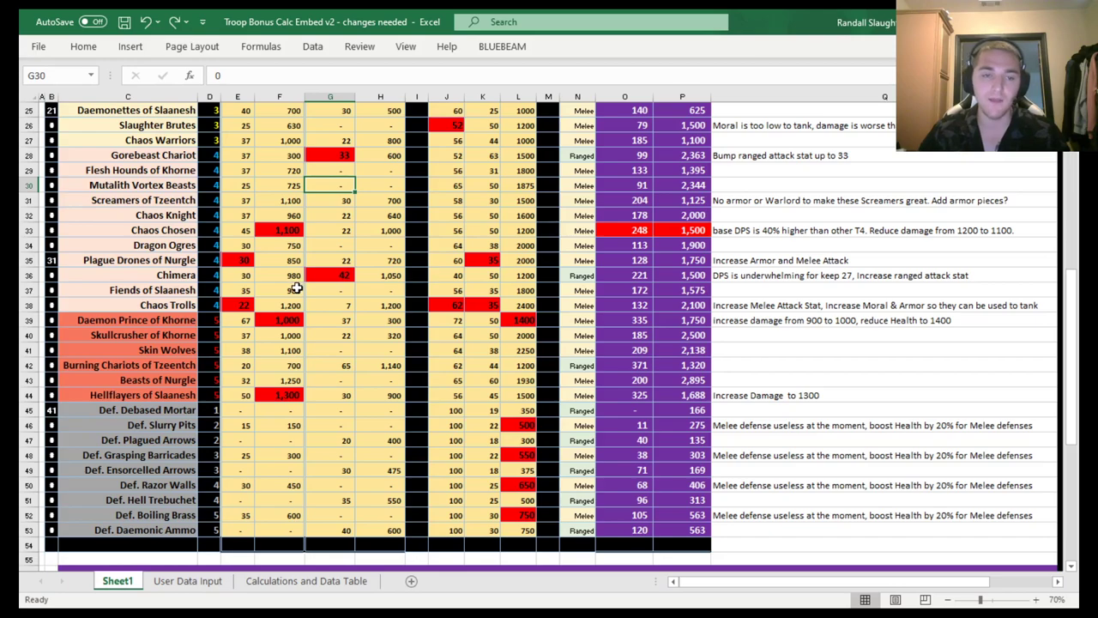
{"action": "left_click", "coordinate": [279, 290]}
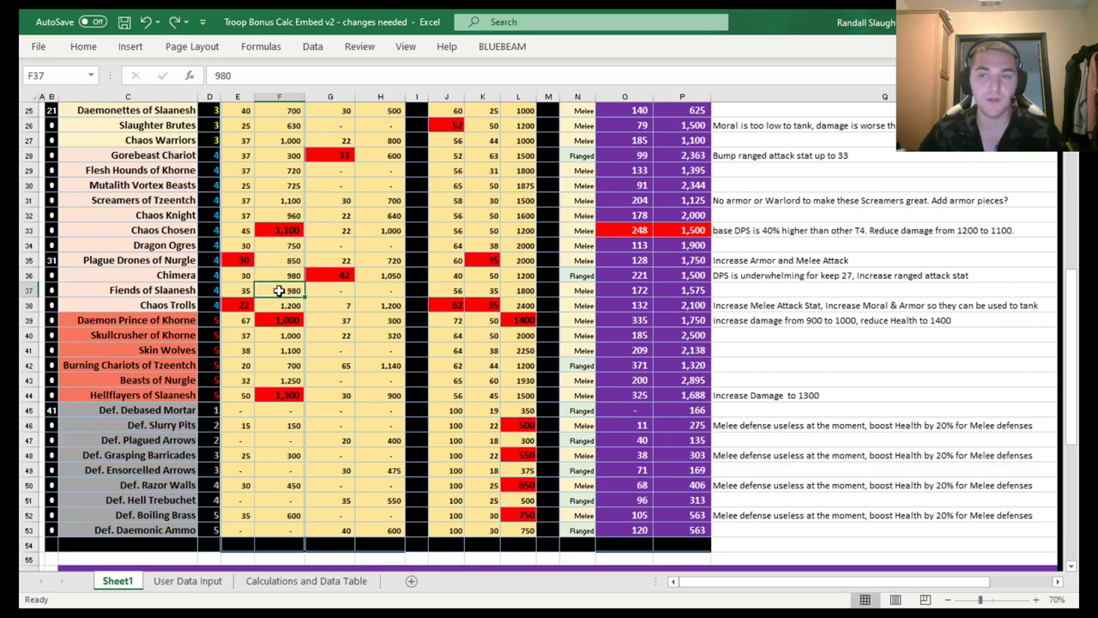
{"action": "left_click", "coordinate": [328, 185]}
{"action": "left_click", "coordinate": [159, 305]}
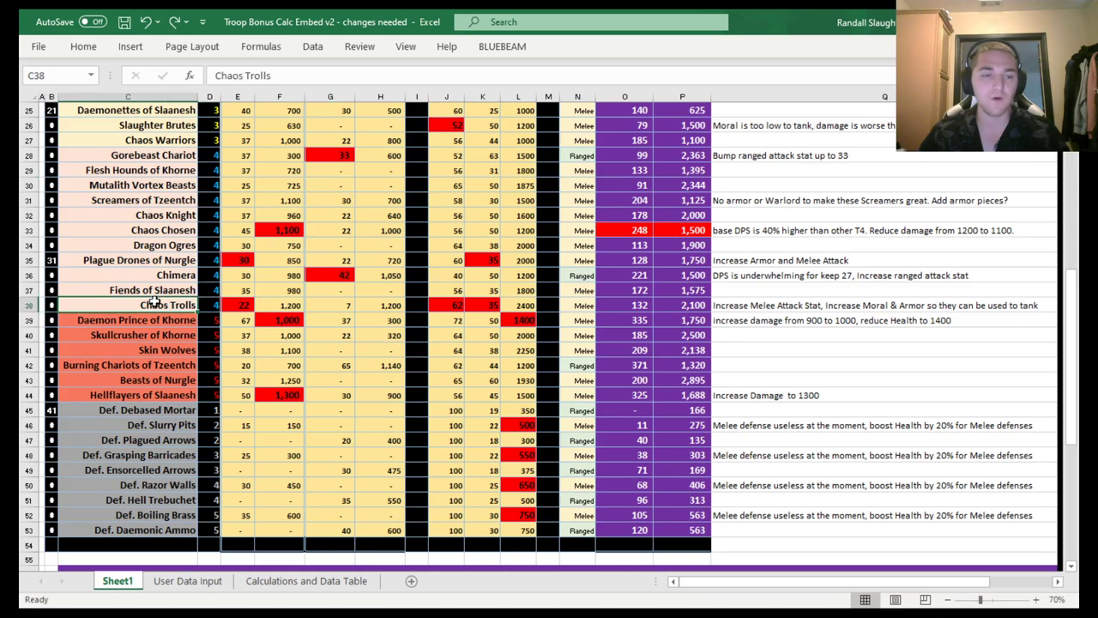
{"action": "scroll", "coordinate": [161, 264], "scroll_direction": "up", "scroll_amount": 1}
{"action": "scroll", "coordinate": [161, 265], "scroll_direction": "up", "scroll_amount": 1}
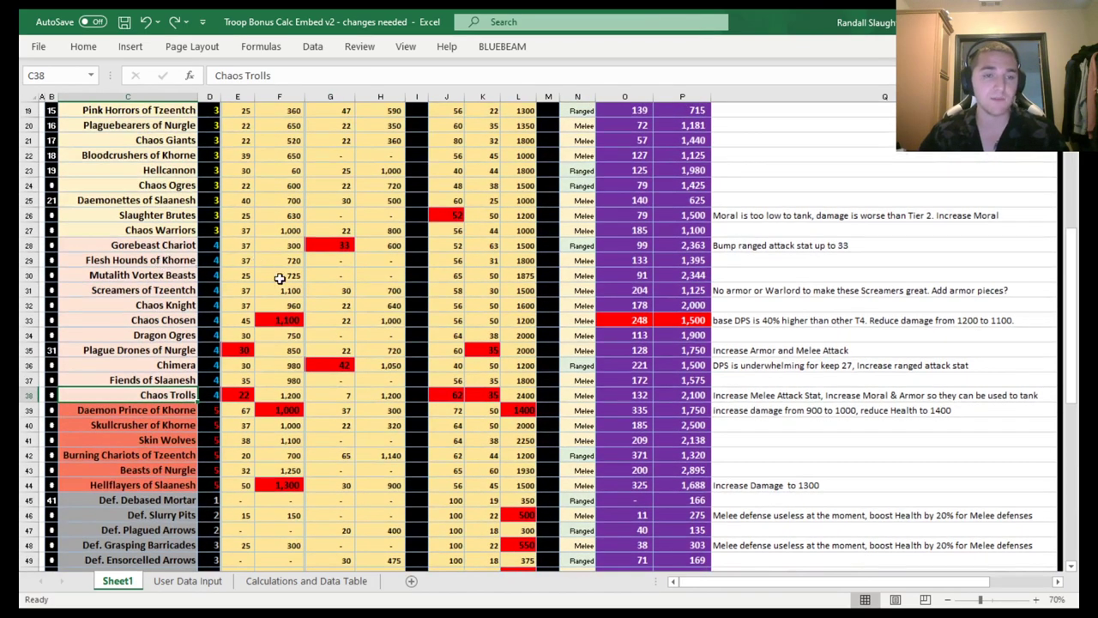
{"action": "left_click", "coordinate": [328, 275]}
{"action": "scroll", "coordinate": [403, 265], "scroll_direction": "down", "scroll_amount": 2}
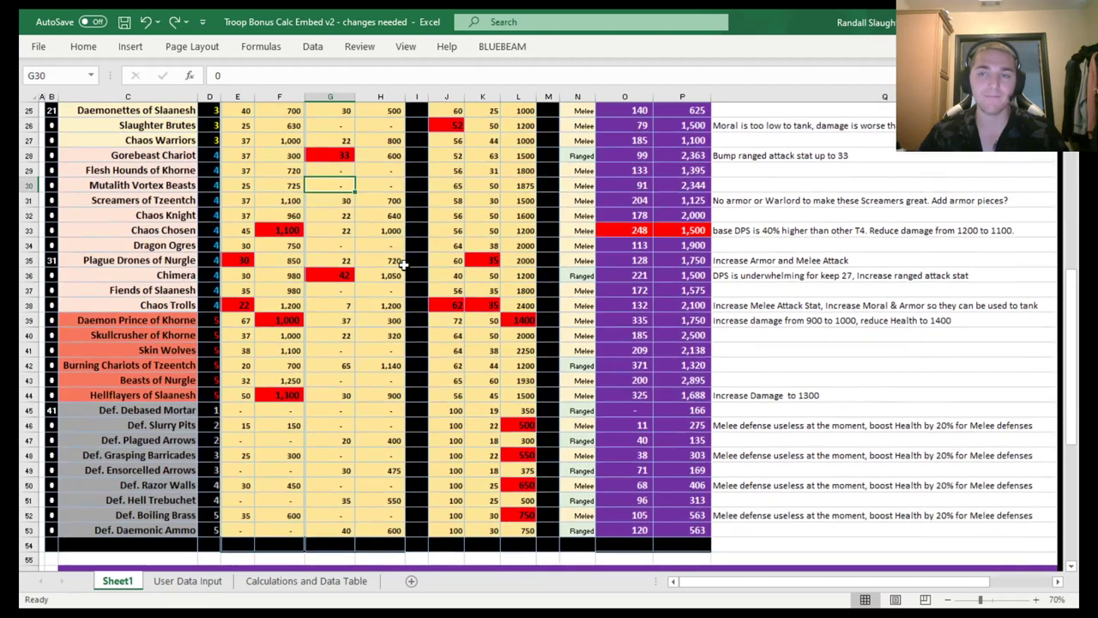
Check the Grasping Barricades' melee damage and Burning Chariots' health, and revisit the lower-tier troop stats and suggested-change notes.
{"action": "left_click", "coordinate": [277, 454]}
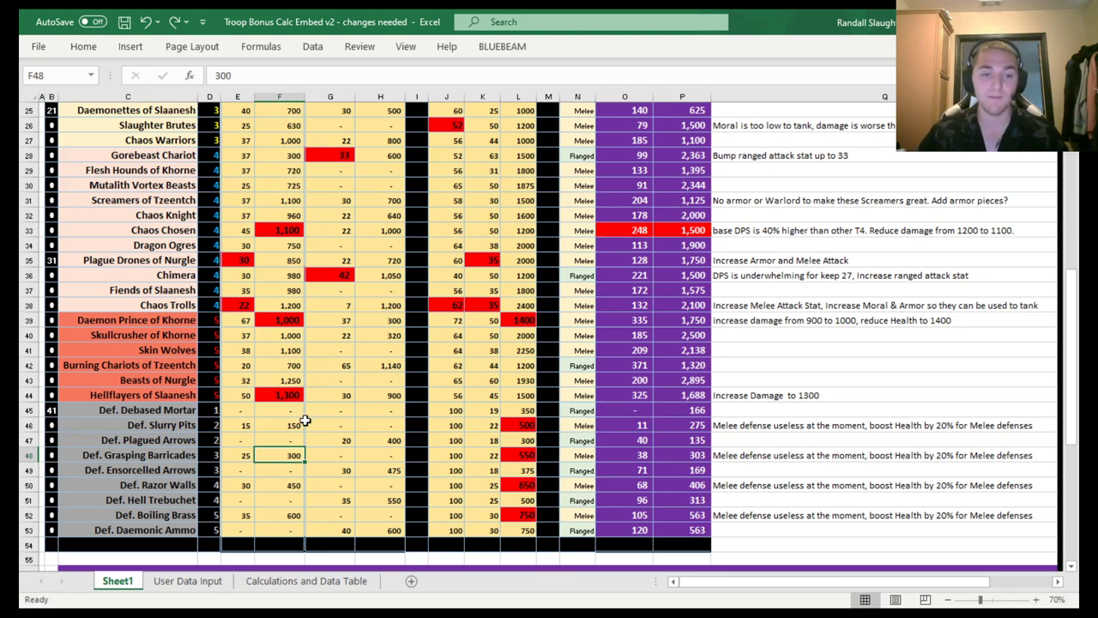
{"action": "left_click", "coordinate": [518, 365]}
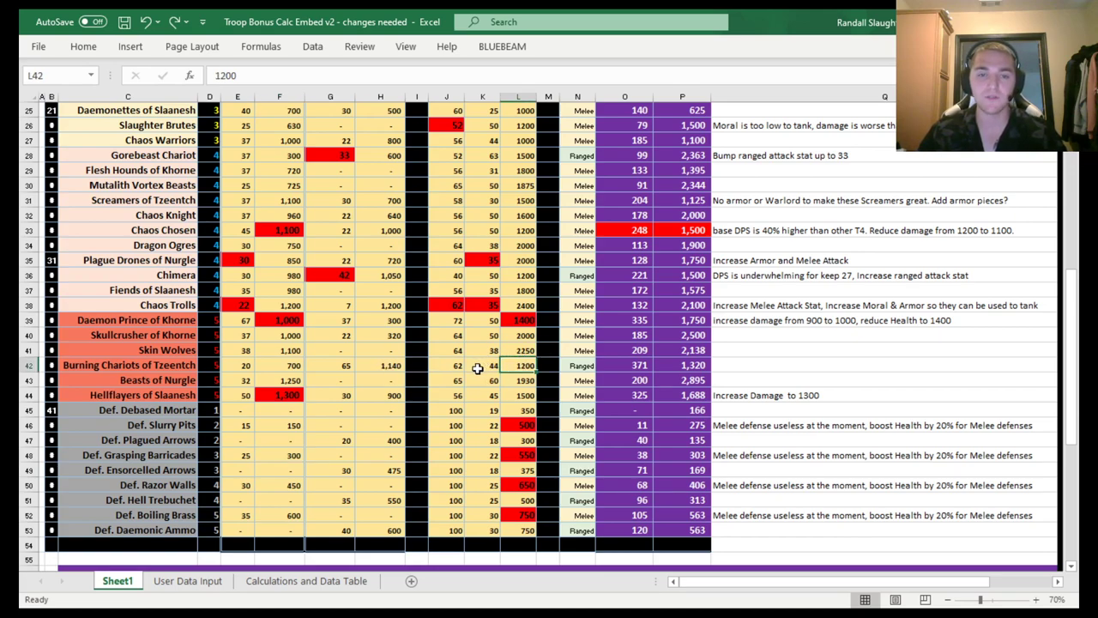
{"action": "scroll", "coordinate": [485, 377], "scroll_direction": "up", "scroll_amount": 8}
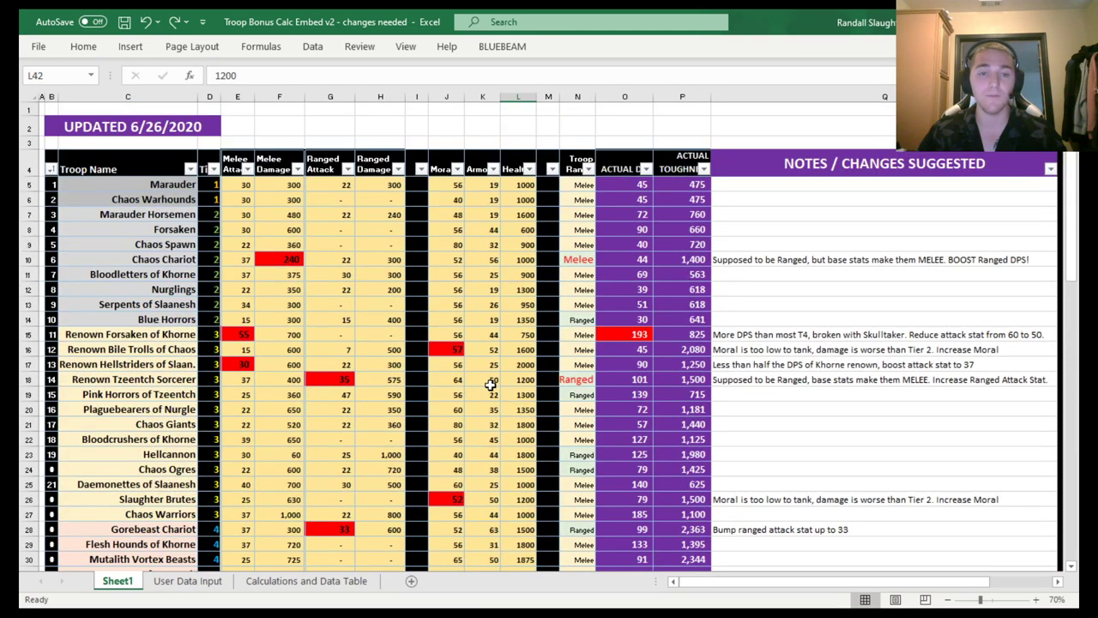
{"action": "left_click", "coordinate": [493, 320]}
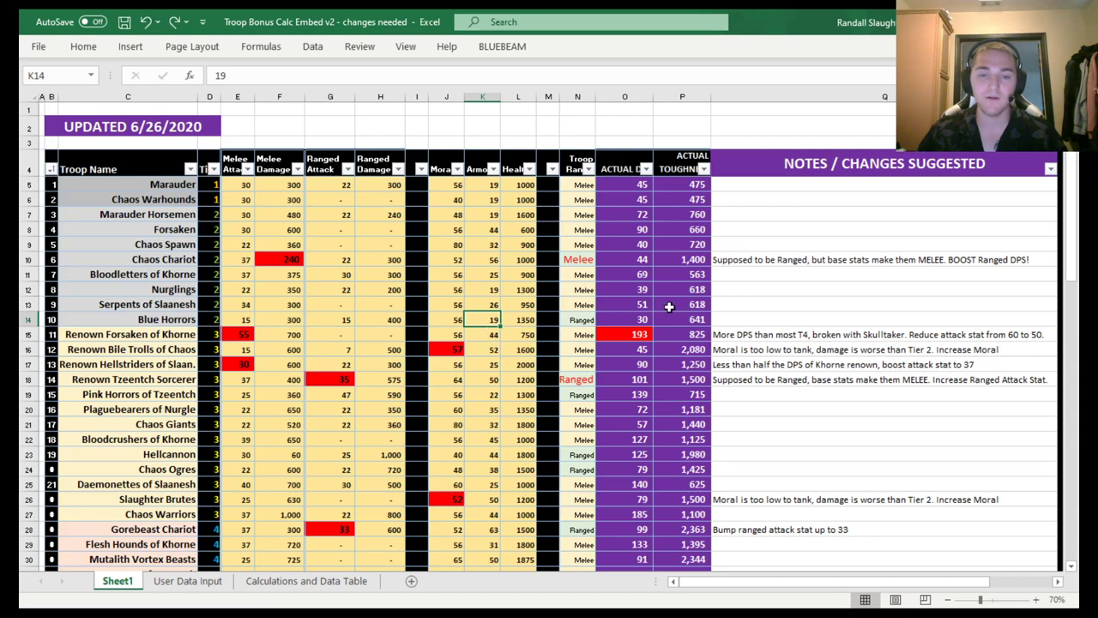
{"action": "left_click", "coordinate": [870, 214]}
{"action": "scroll", "coordinate": [870, 214], "scroll_direction": "down", "scroll_amount": 1}
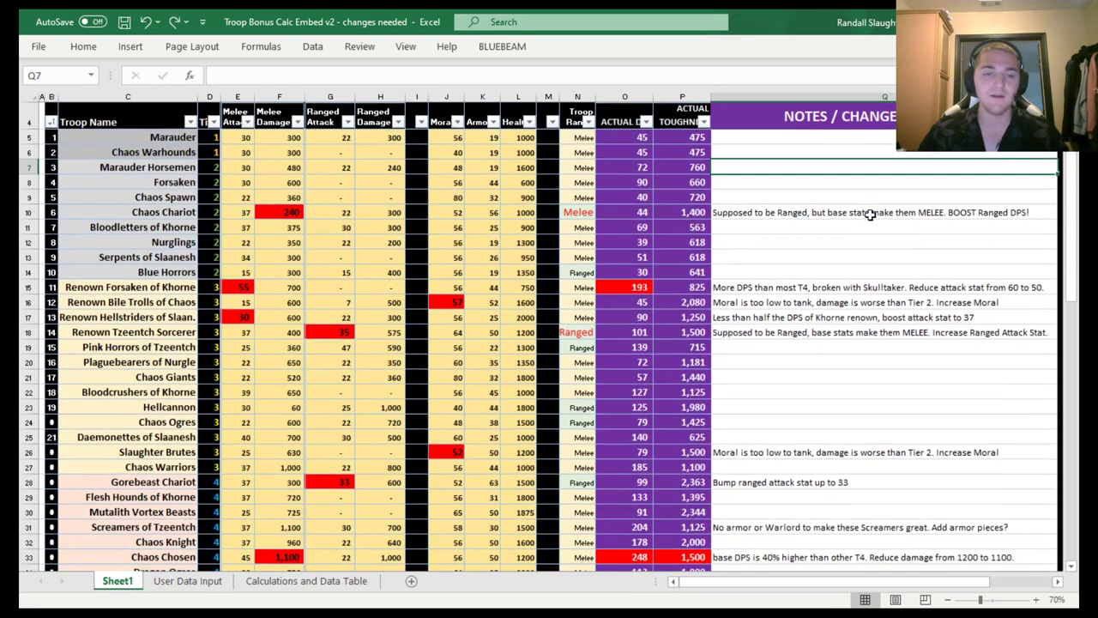